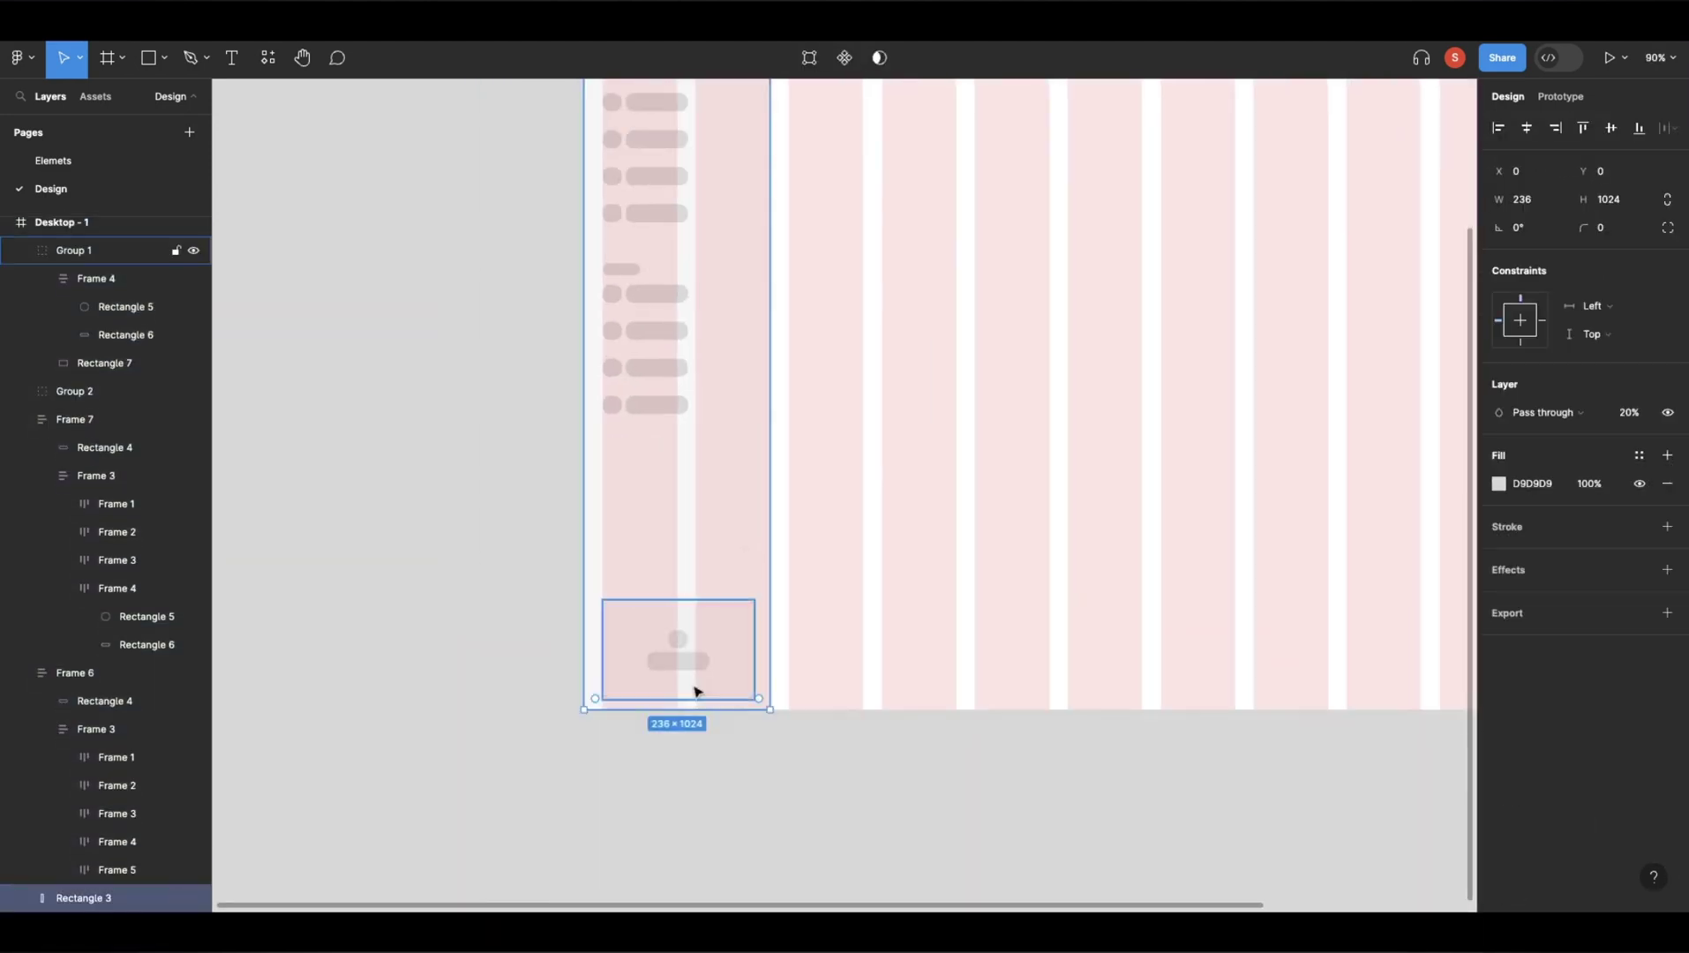
- Select the sidebar's top placeholder group in the wireframe
left_click(697, 692)
scroll(697, 692, "up", 3)
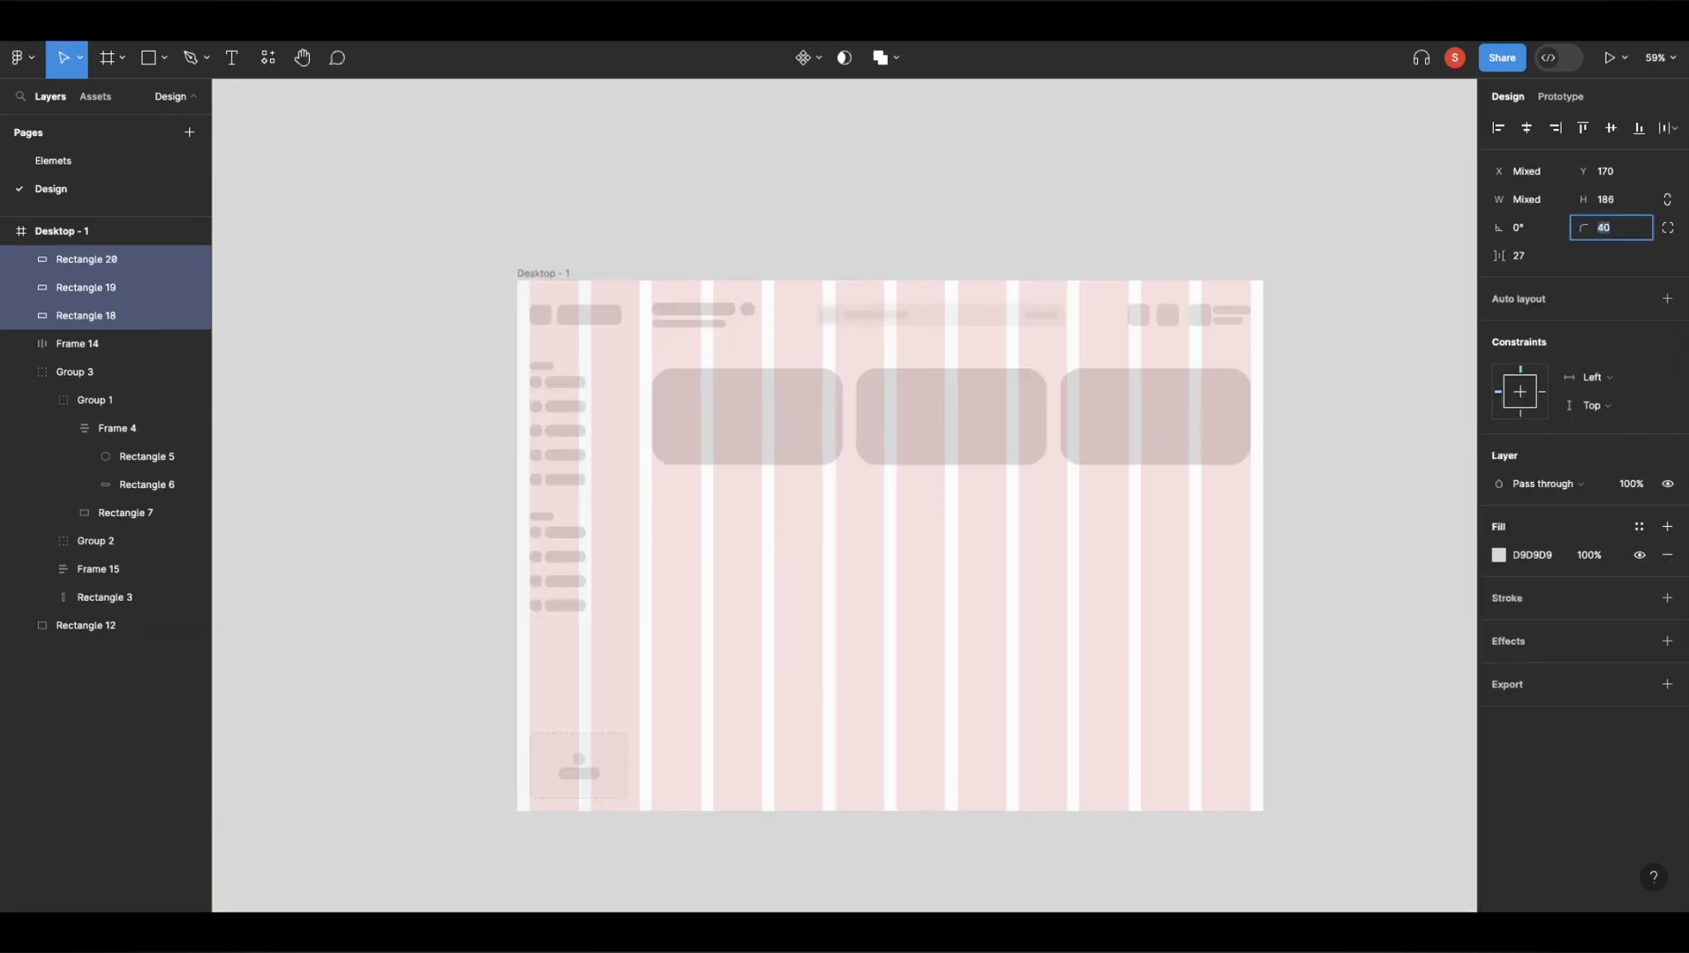
- Fade the three card rectangles to 40% opacity
key("4")
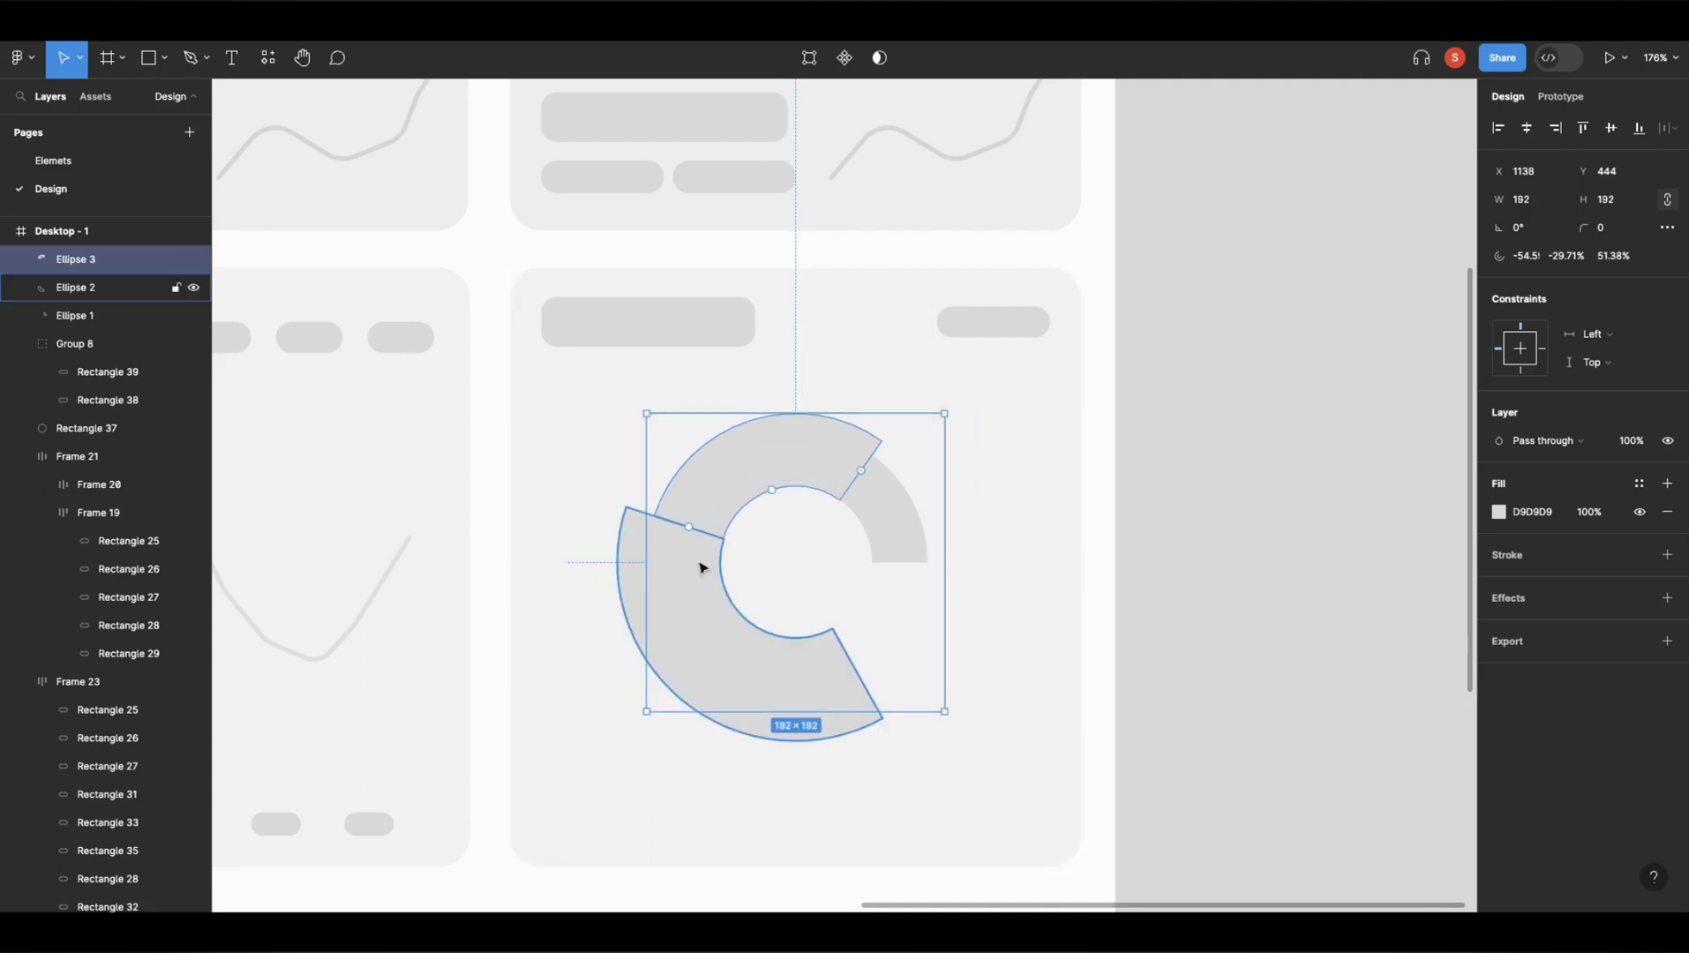
- Copy a placeholder bar from the donut card into the bottom table card
scroll(974, 744, "up", 5)
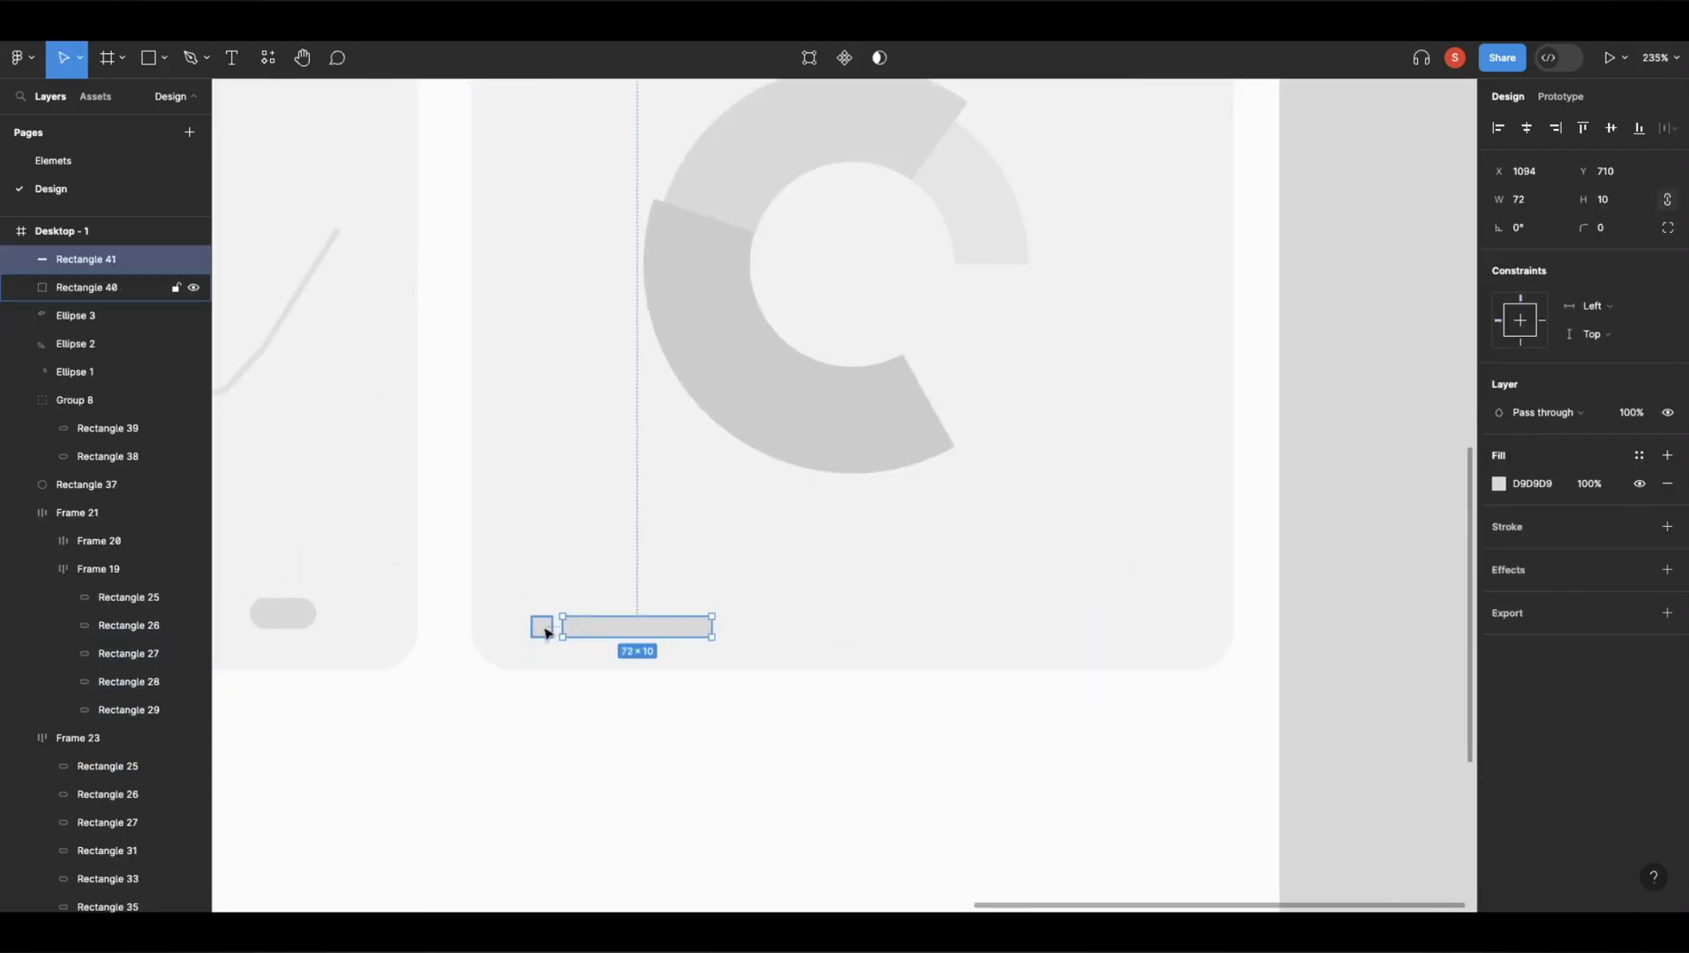
scroll(773, 690, "down", 5)
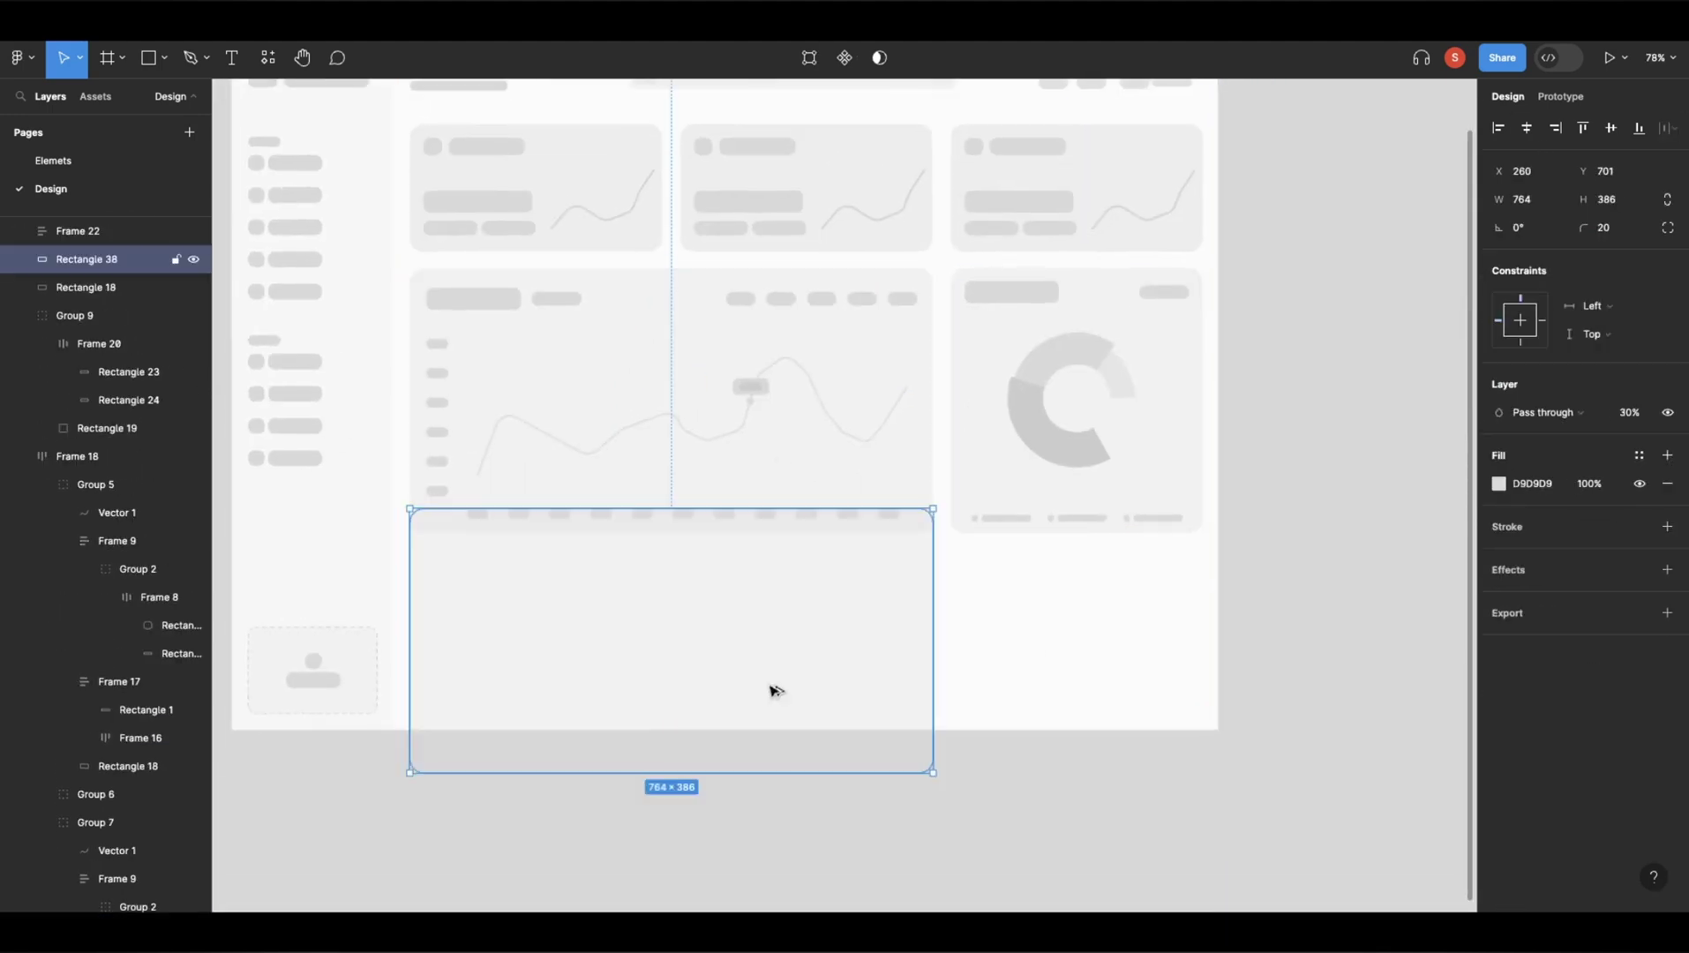
left_click(1115, 418)
scroll(860, 479, "up", 3)
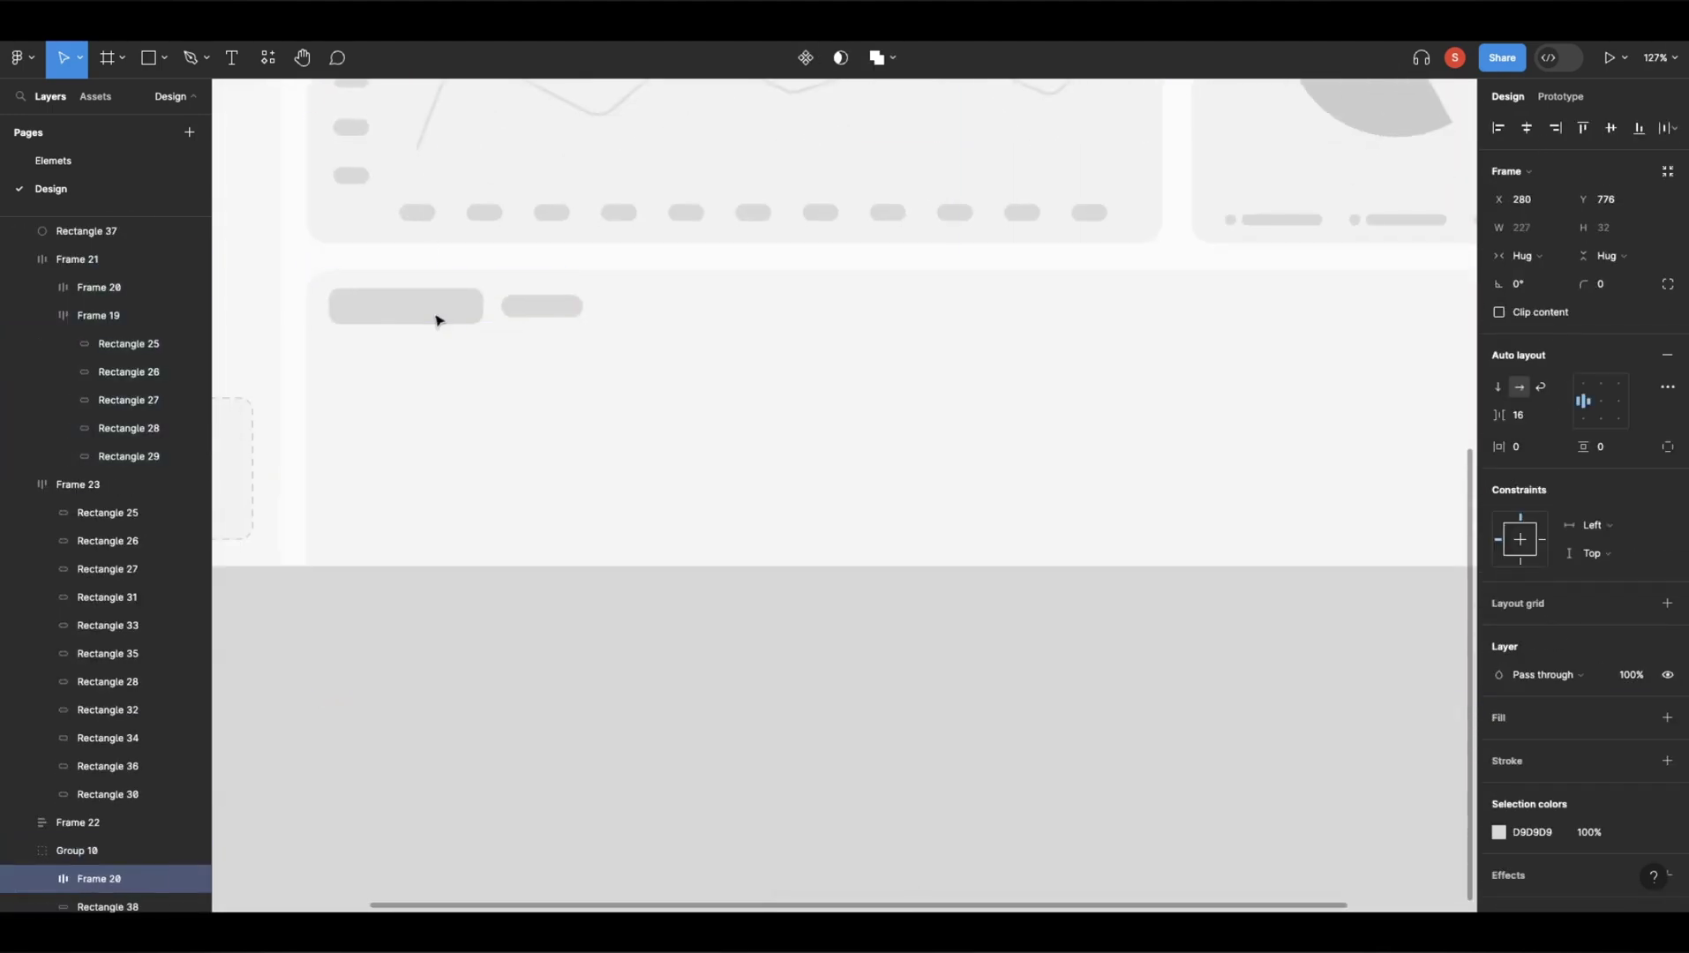
left_click_drag(437, 317, 451, 381)
- Fill the table header row with duplicated bars spaced 13 and group them
left_click_drag(631, 367, 871, 364)
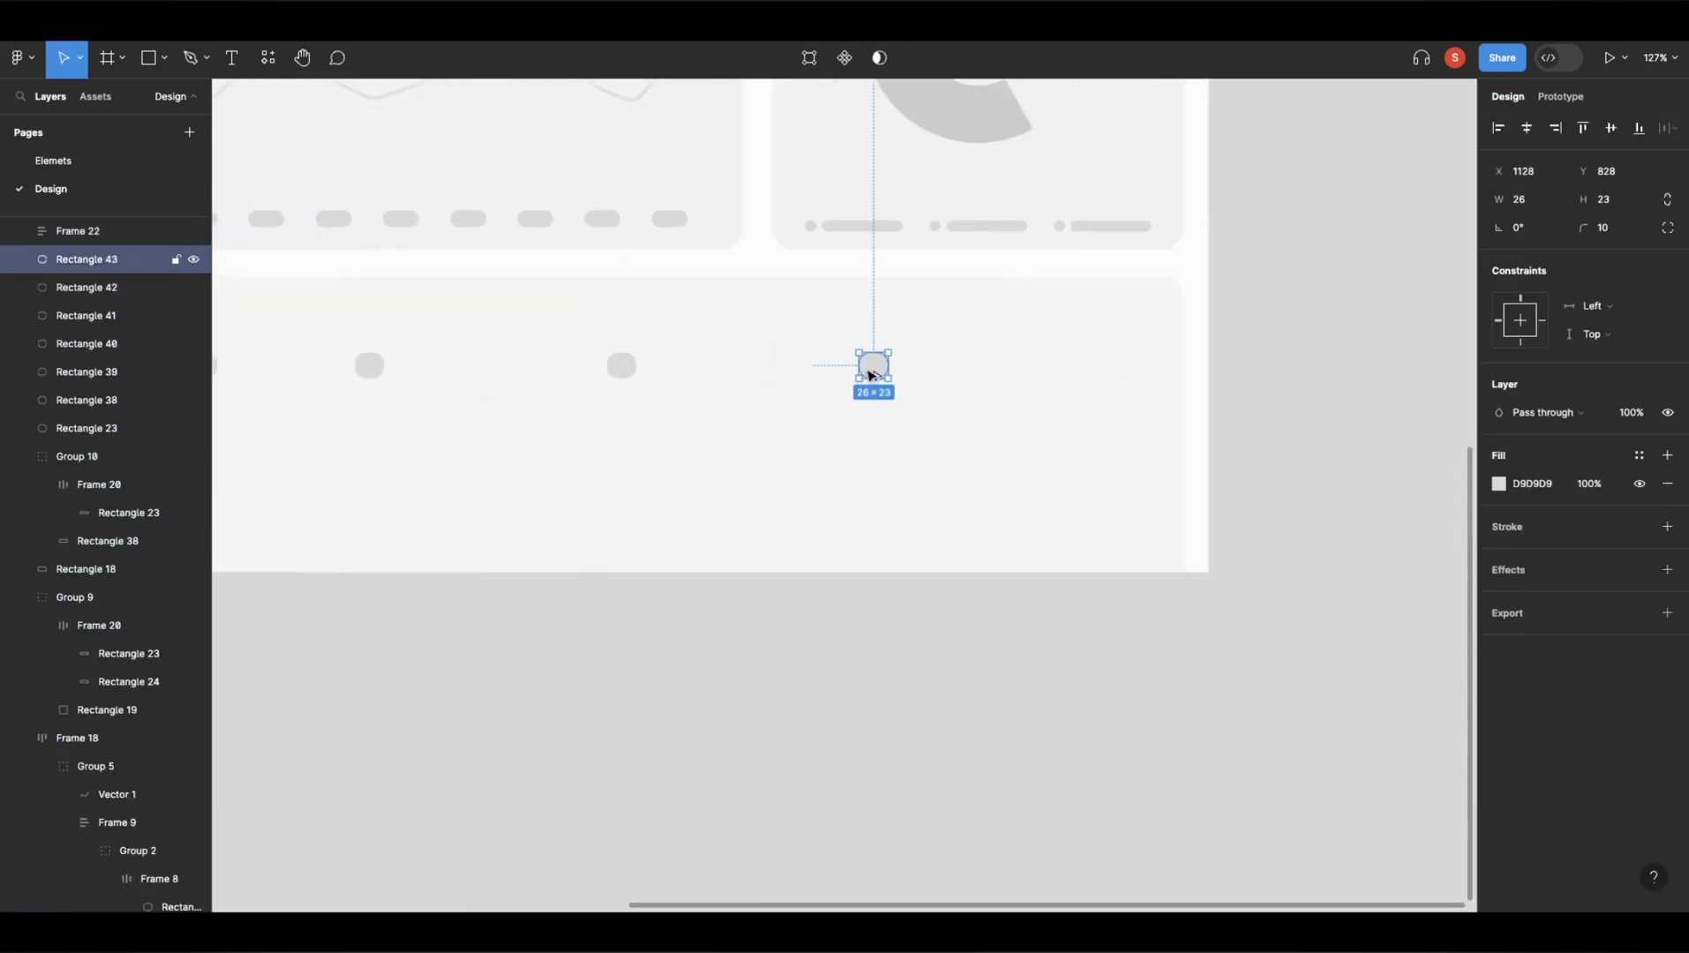
key("ctrl+d")
key("ctrl+d")
key("ctrl+d")
key("Tab")
type("13")
key("Return")
key("ctrl+g")
- Give the row bars a darker grey and duplicate the rows into an auto-layout stack
left_click(1499, 527)
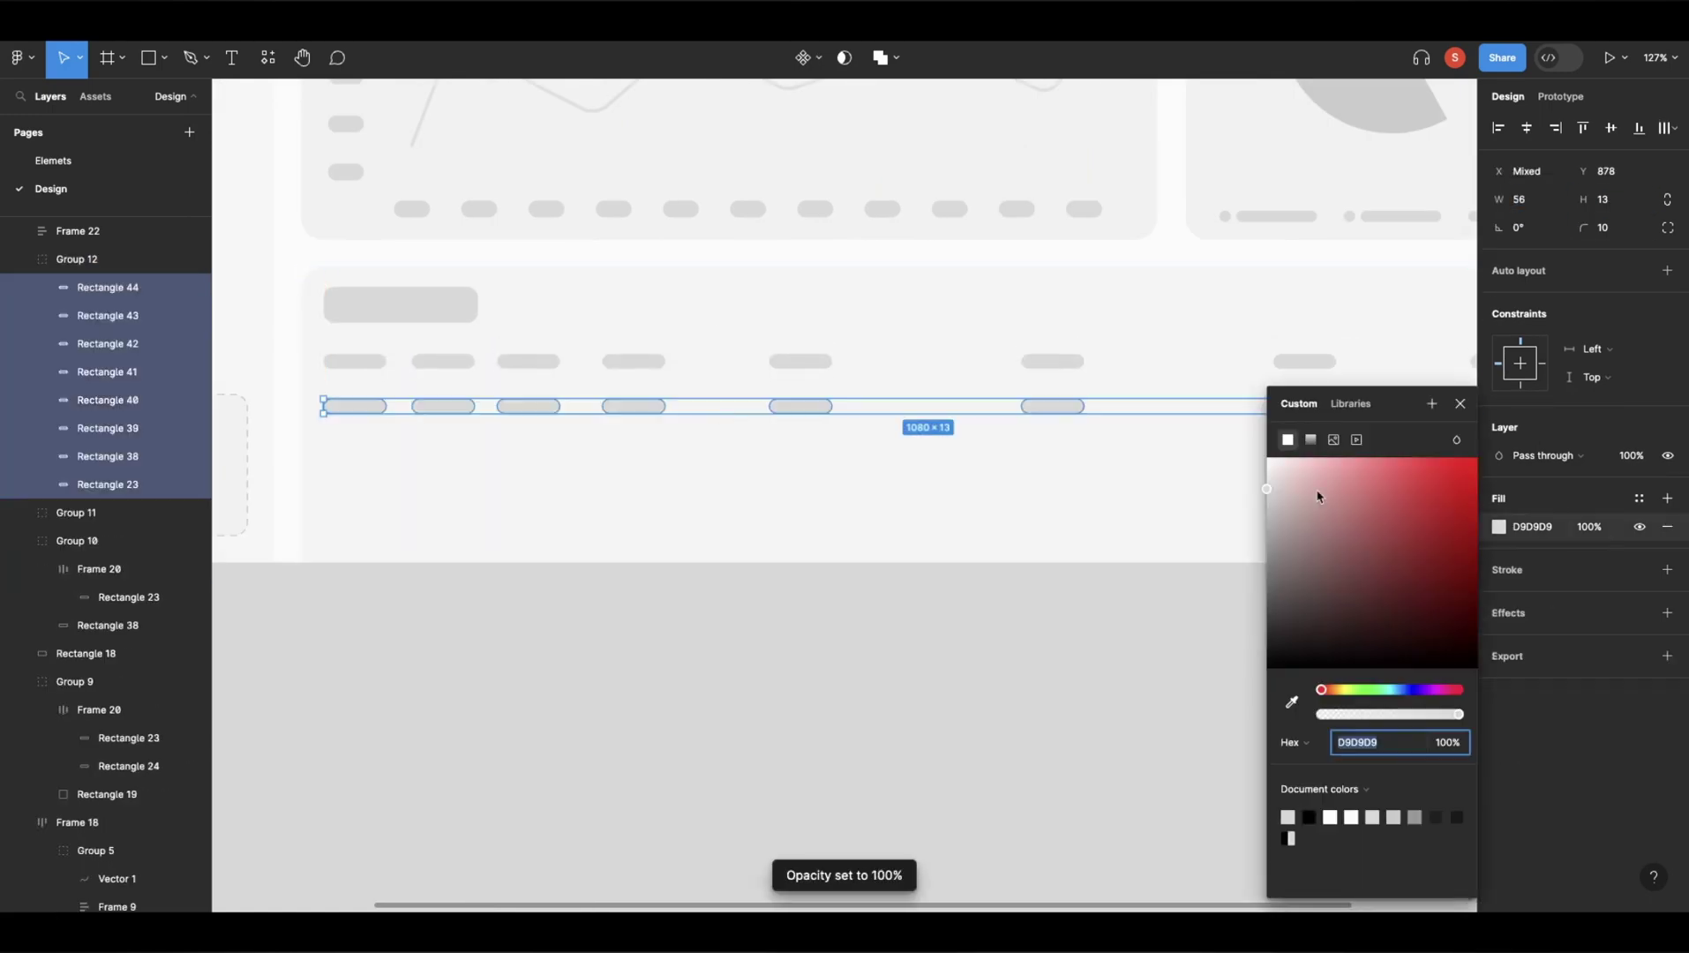
left_click(667, 423)
scroll(754, 423, "up", 2)
scroll(690, 404, "down", 5)
key("ctrl+d")
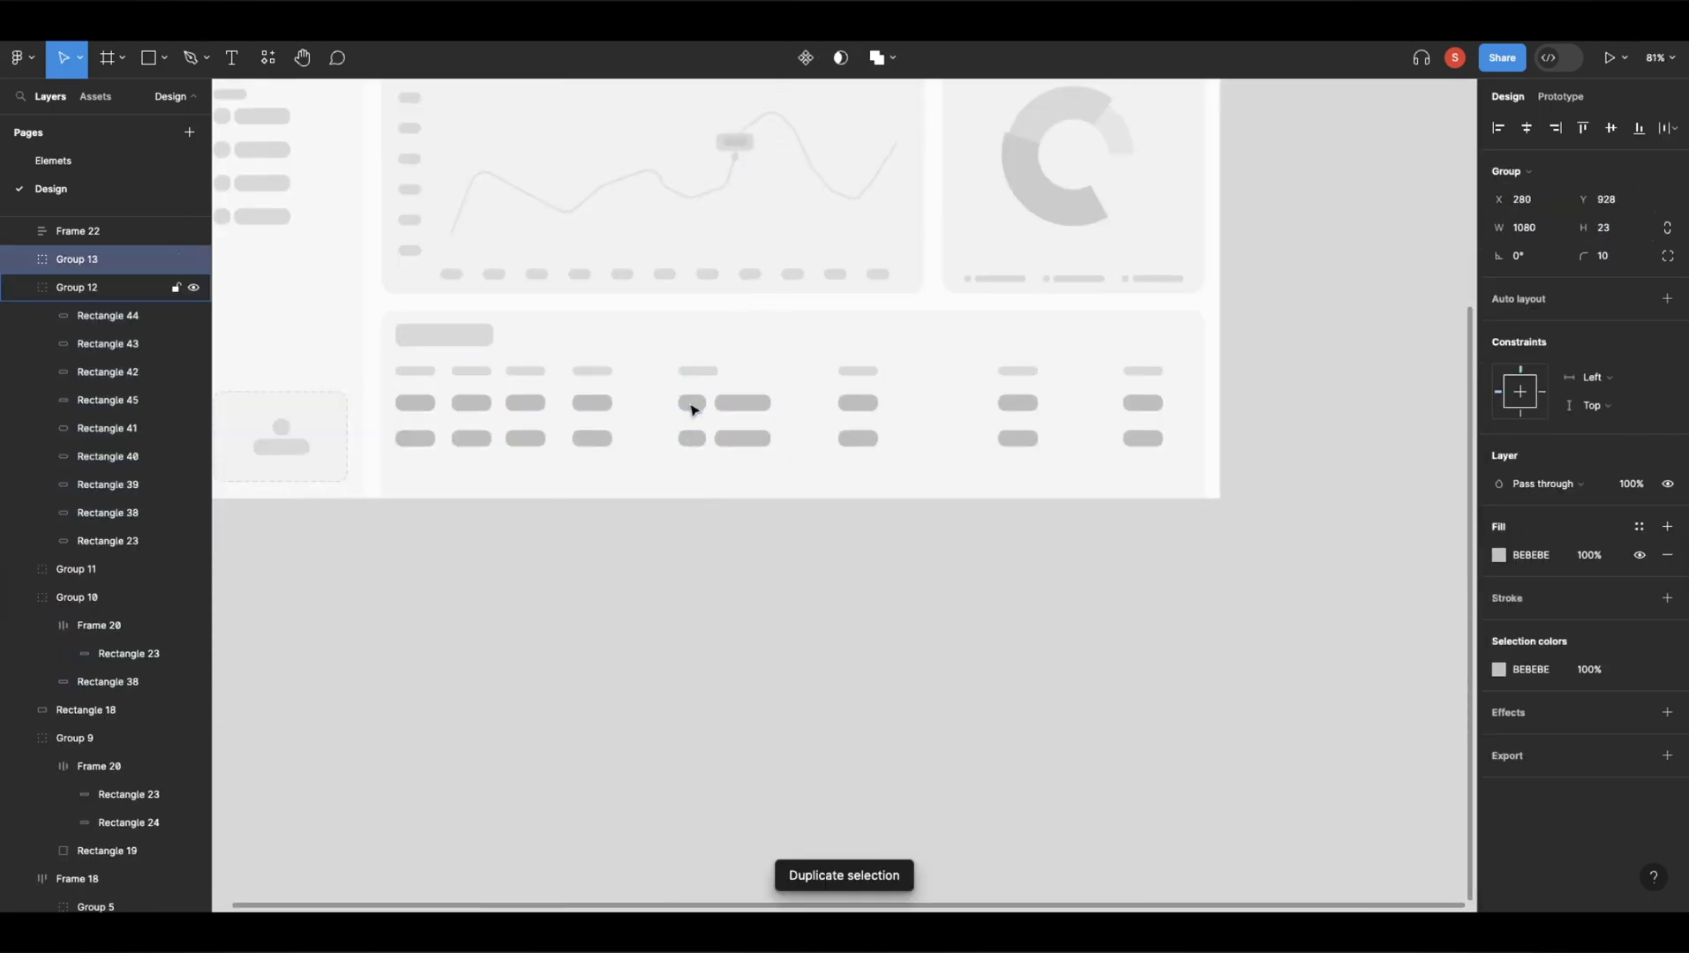
key("4")
key("shift+a")
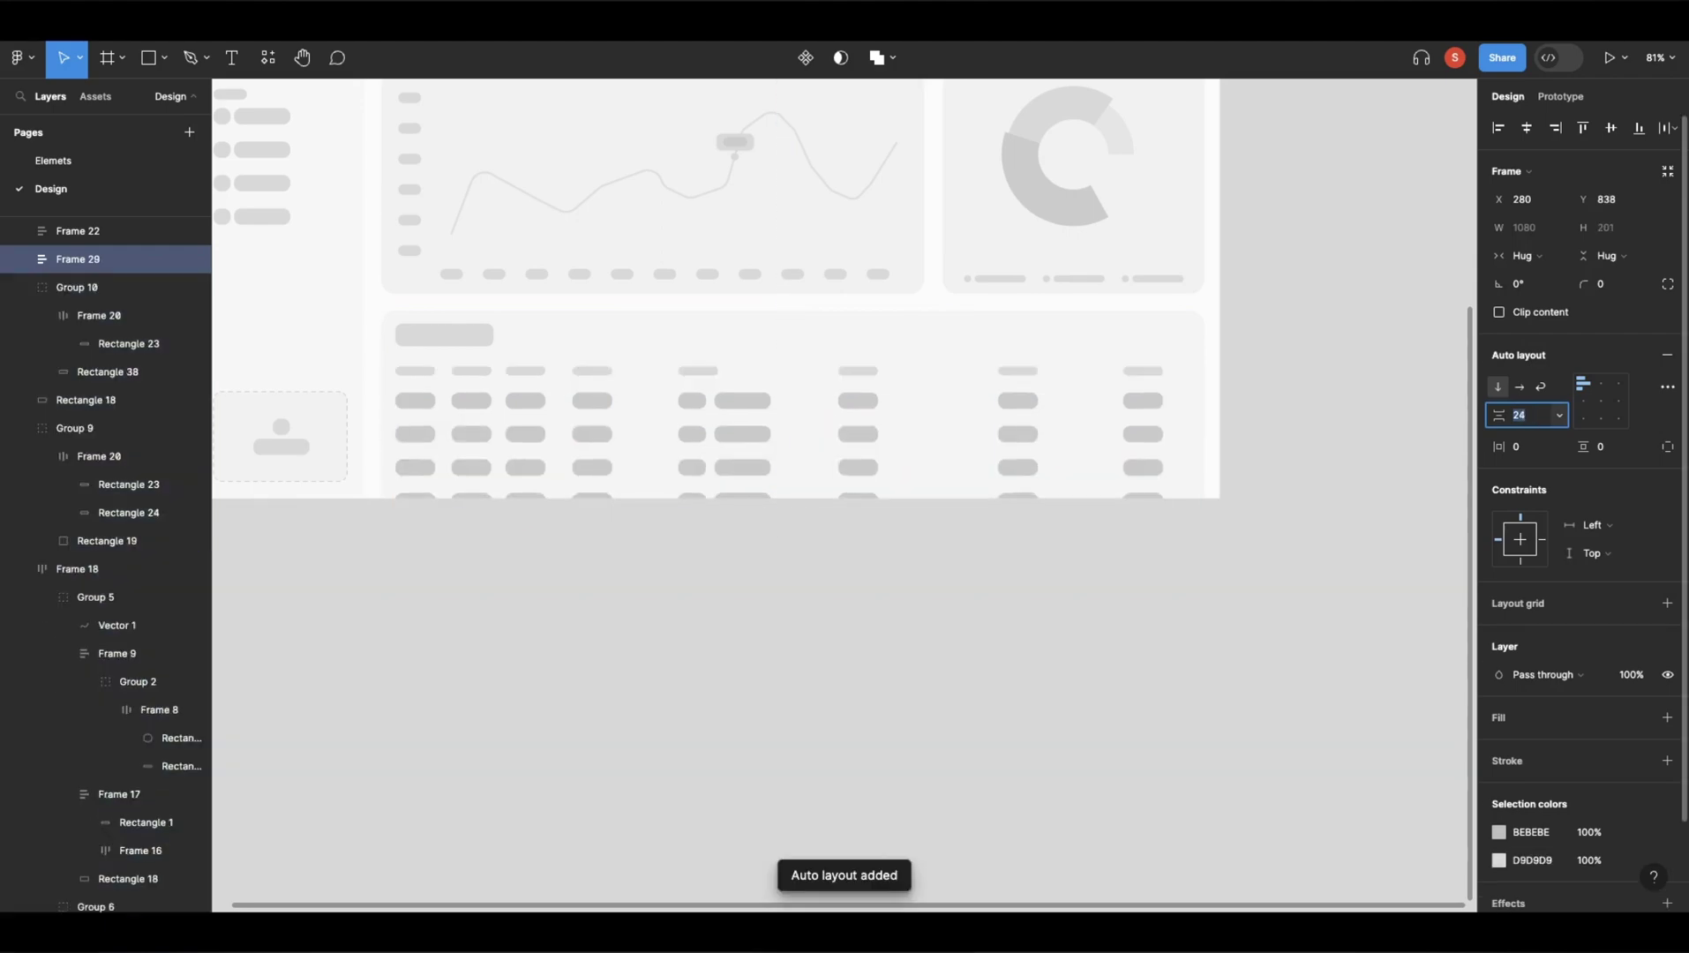
key("shift+1")
- Round the large panel's corners to 40 and narrow its right edge slightly
key("Escape")
type("40")
key("Return")
scroll(1136, 300, "up", 3)
left_click_drag(1150, 300, 1136, 300)
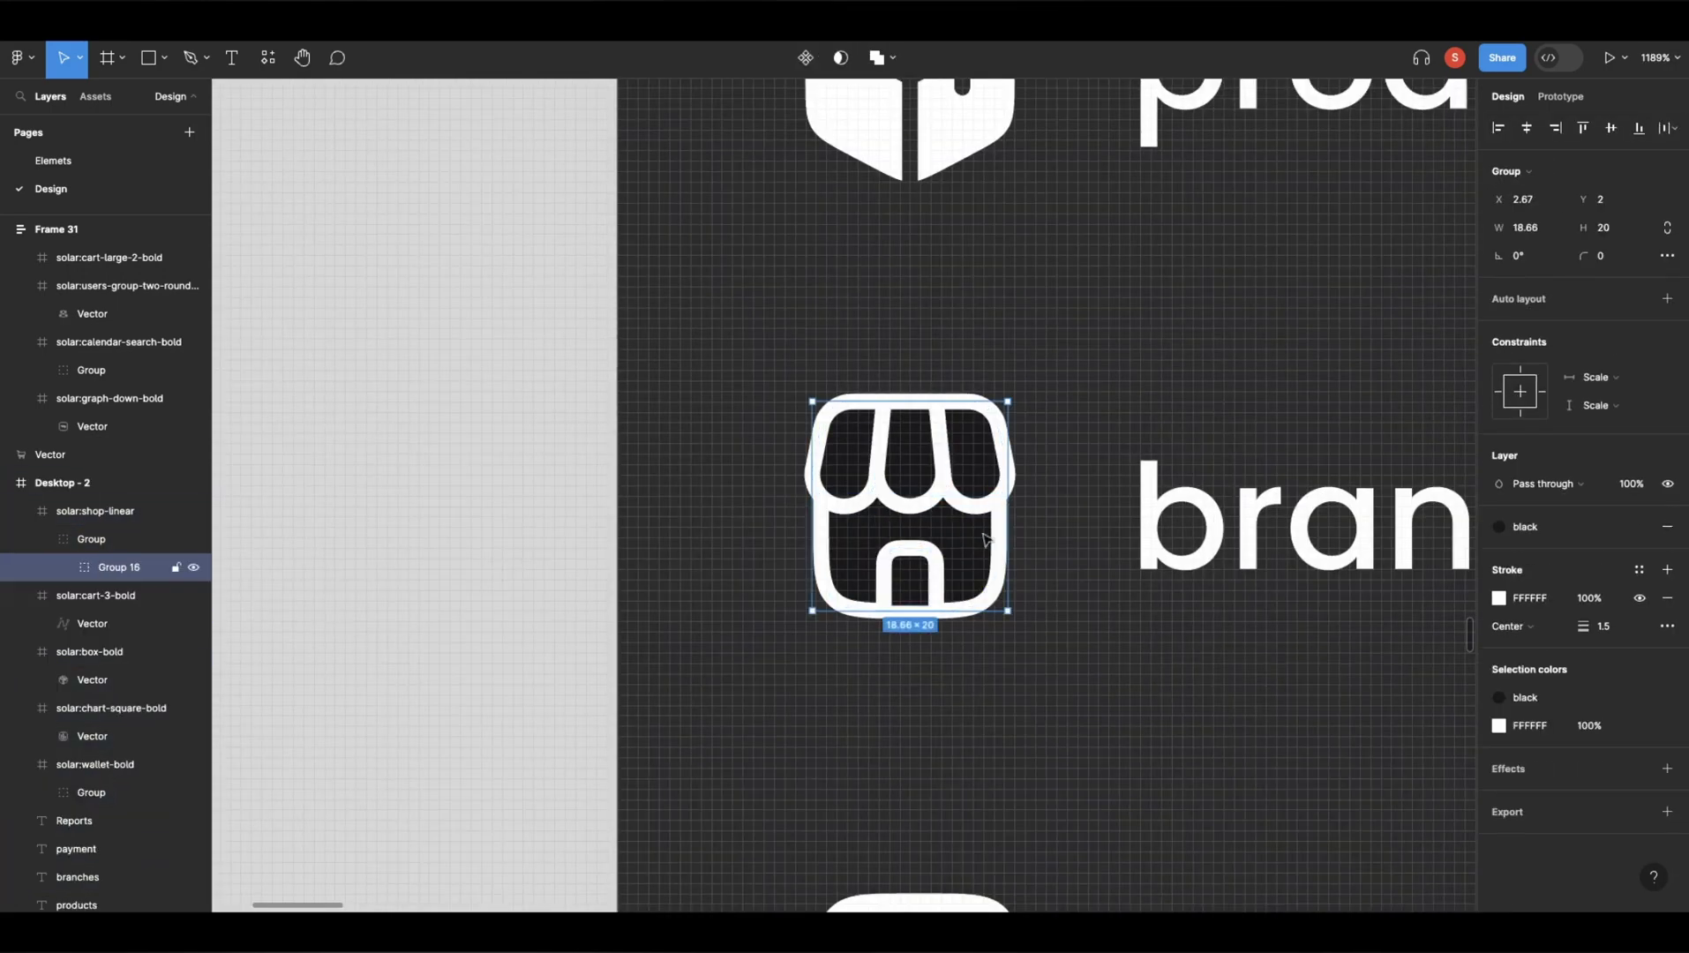
- Fade a Dashboard icon square to 50% opacity and give the icon squares corner radius 2
double_click(919, 552)
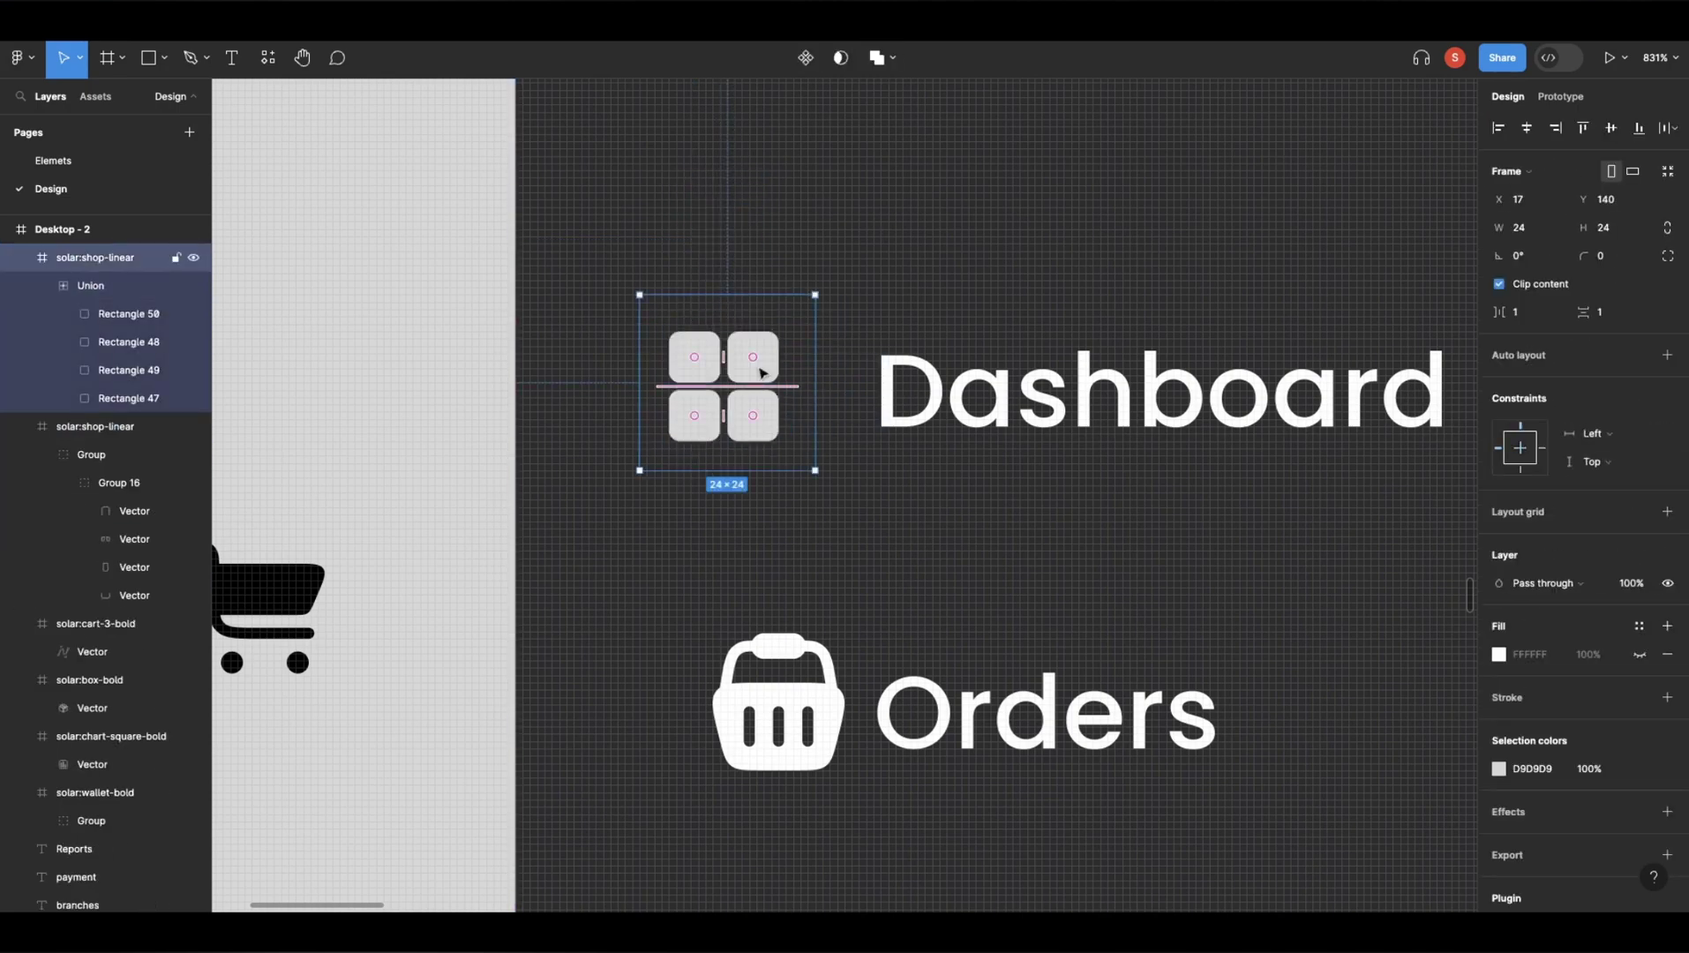
double_click(701, 419)
key("5")
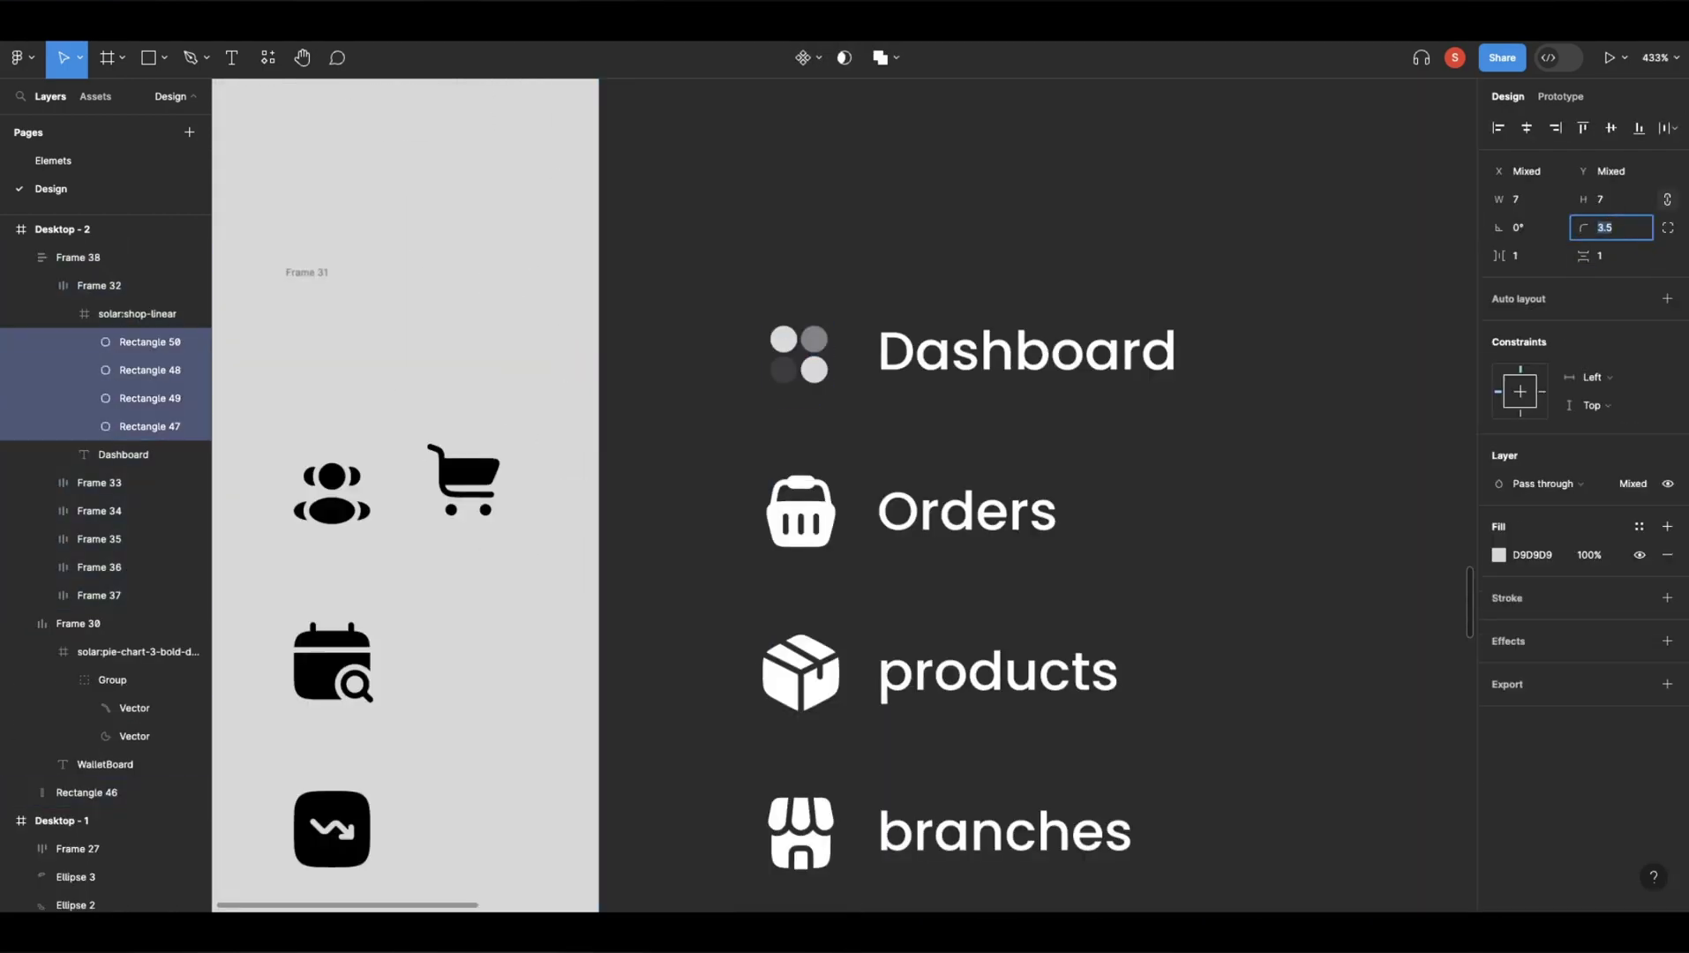
type("2")
left_click(1615, 262)
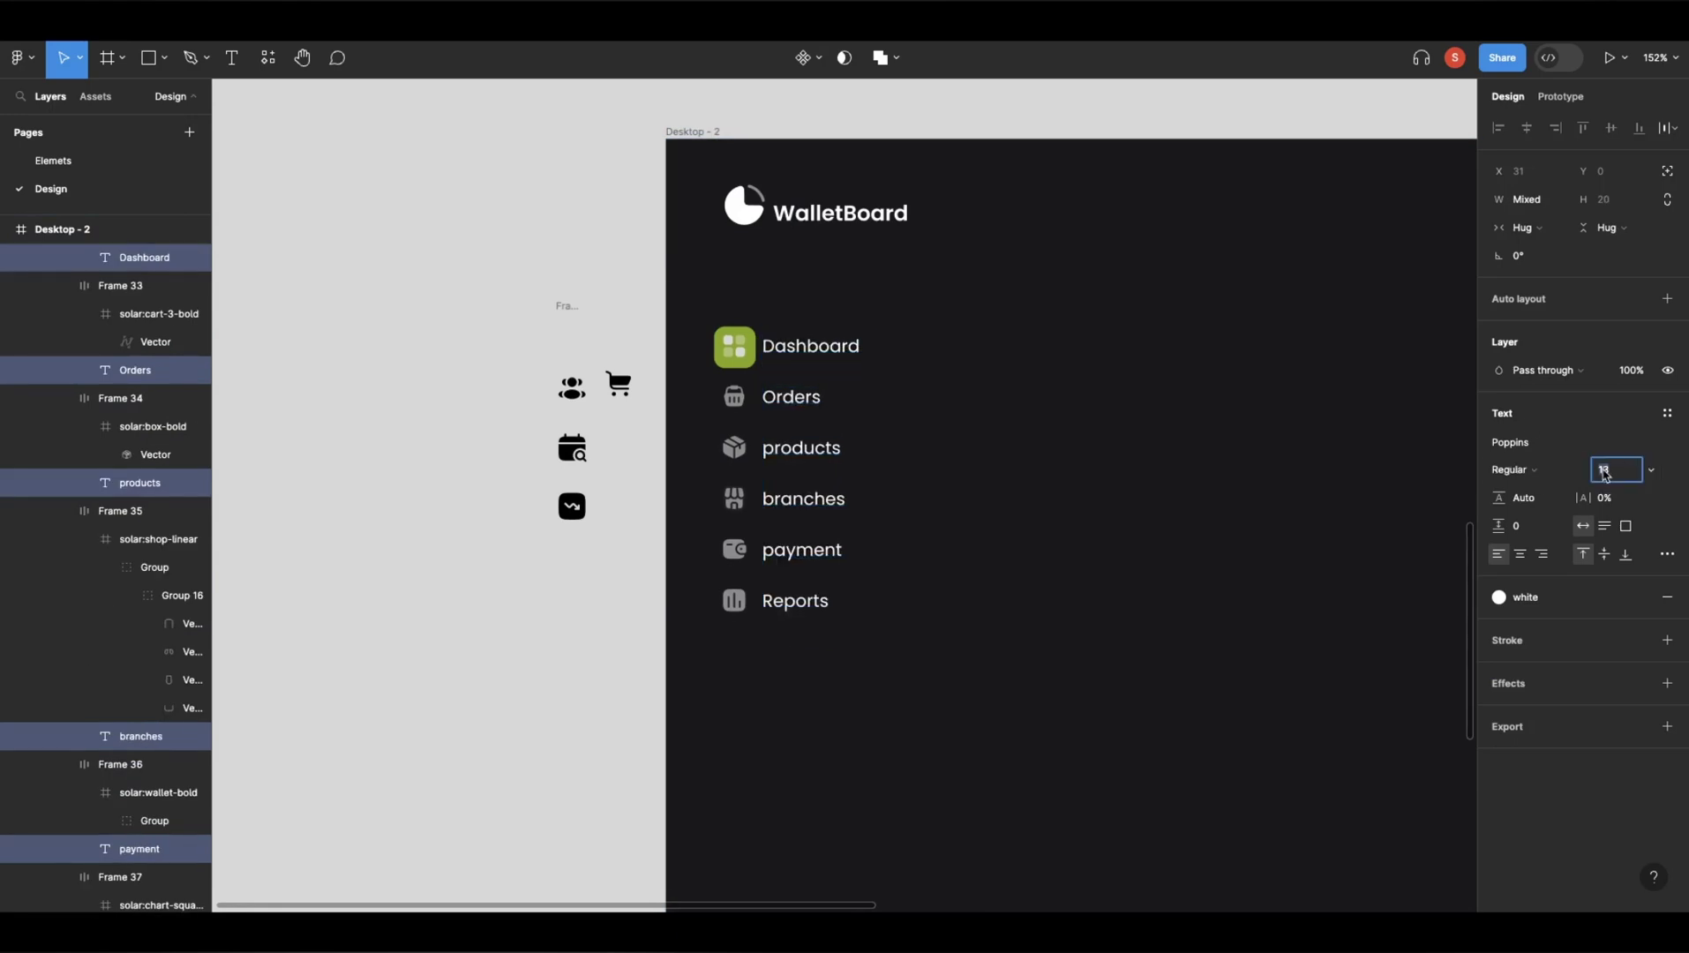
left_click(746, 426)
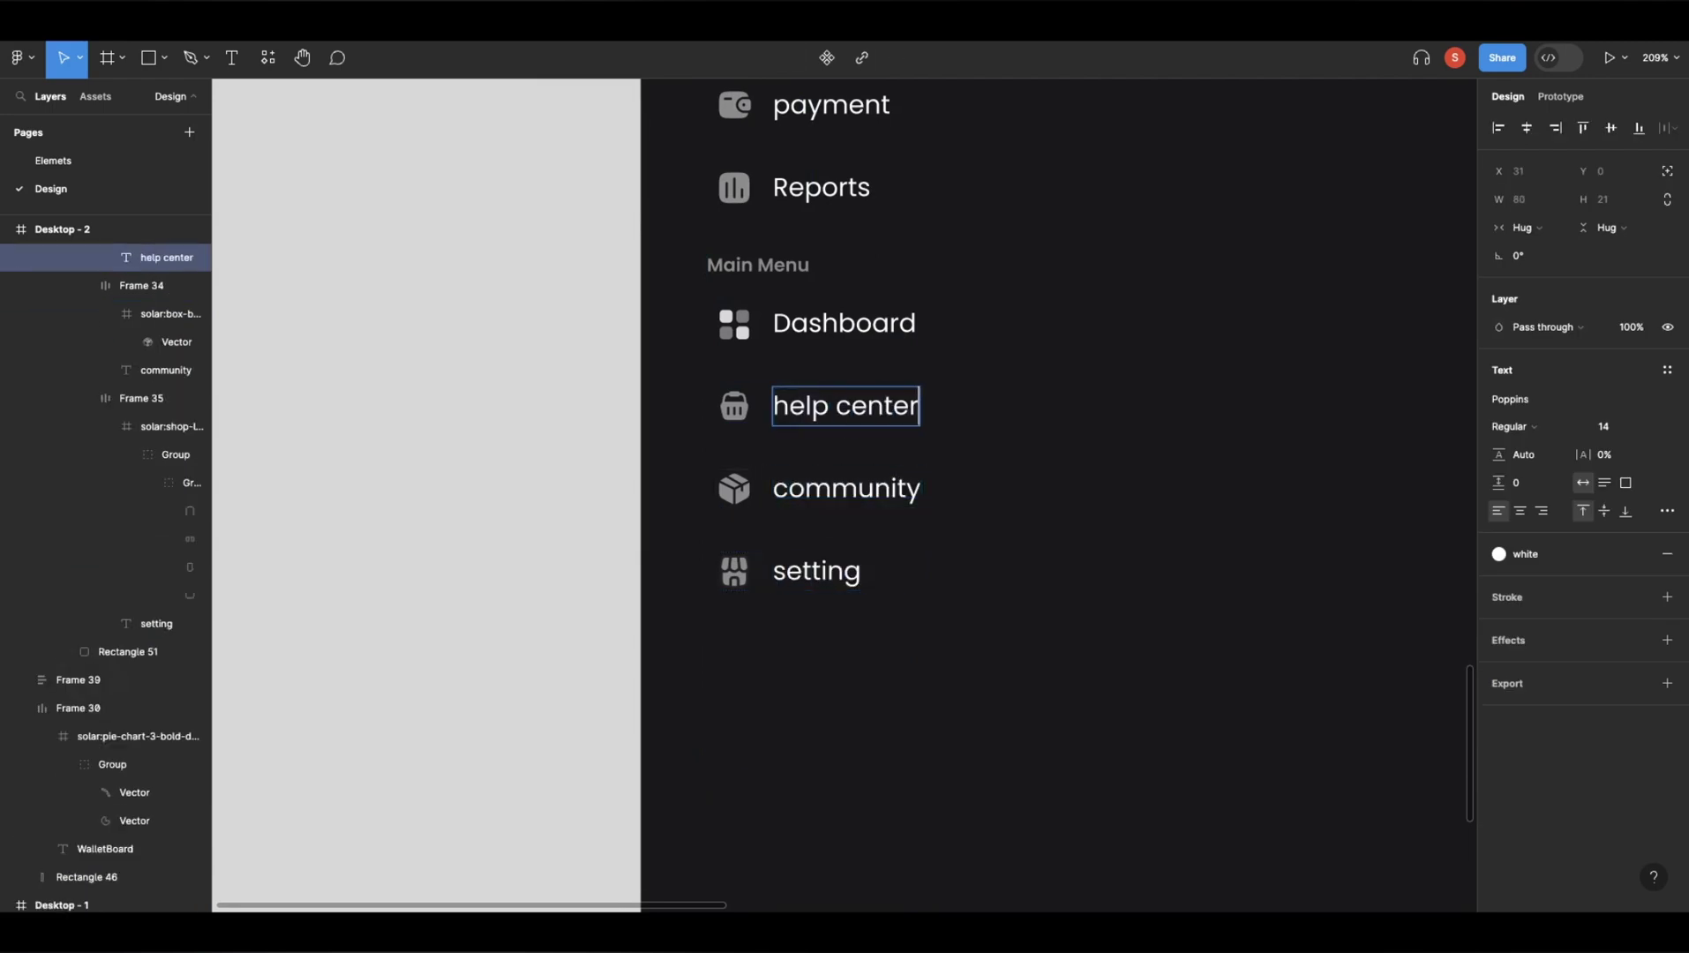
left_click(867, 330)
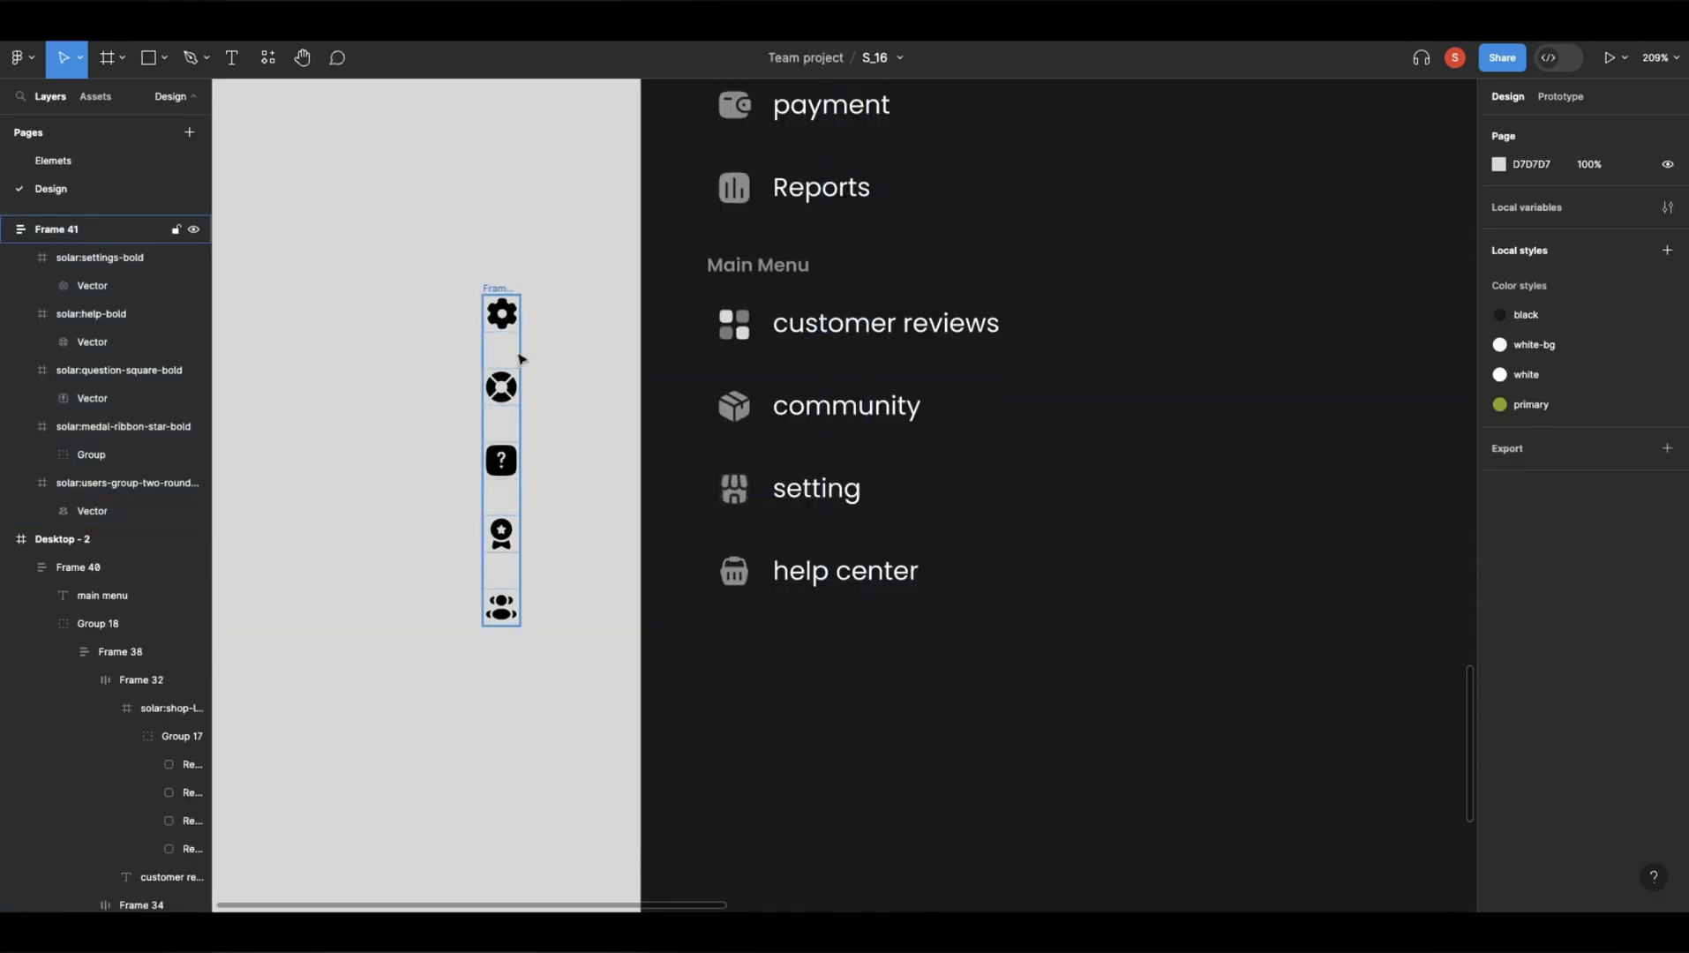
- Place the gear and people icons beside the setting and community items
left_click_drag(520, 358, 731, 342)
left_click_drag(764, 419, 765, 417)
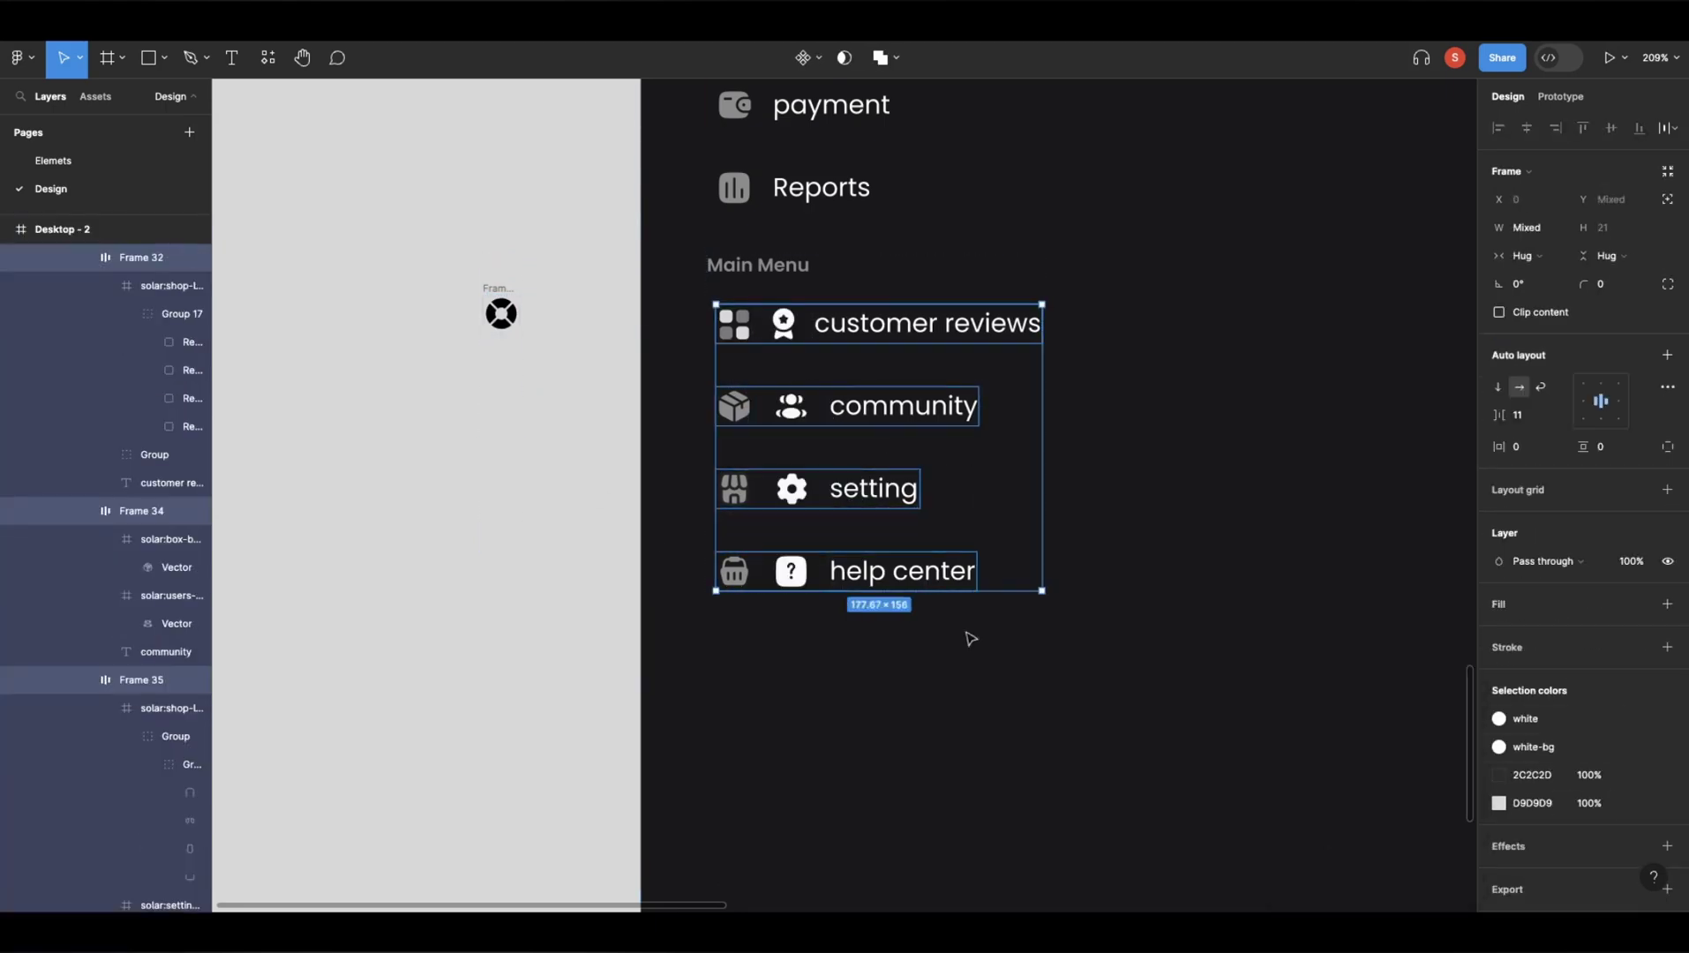
left_click(734, 574)
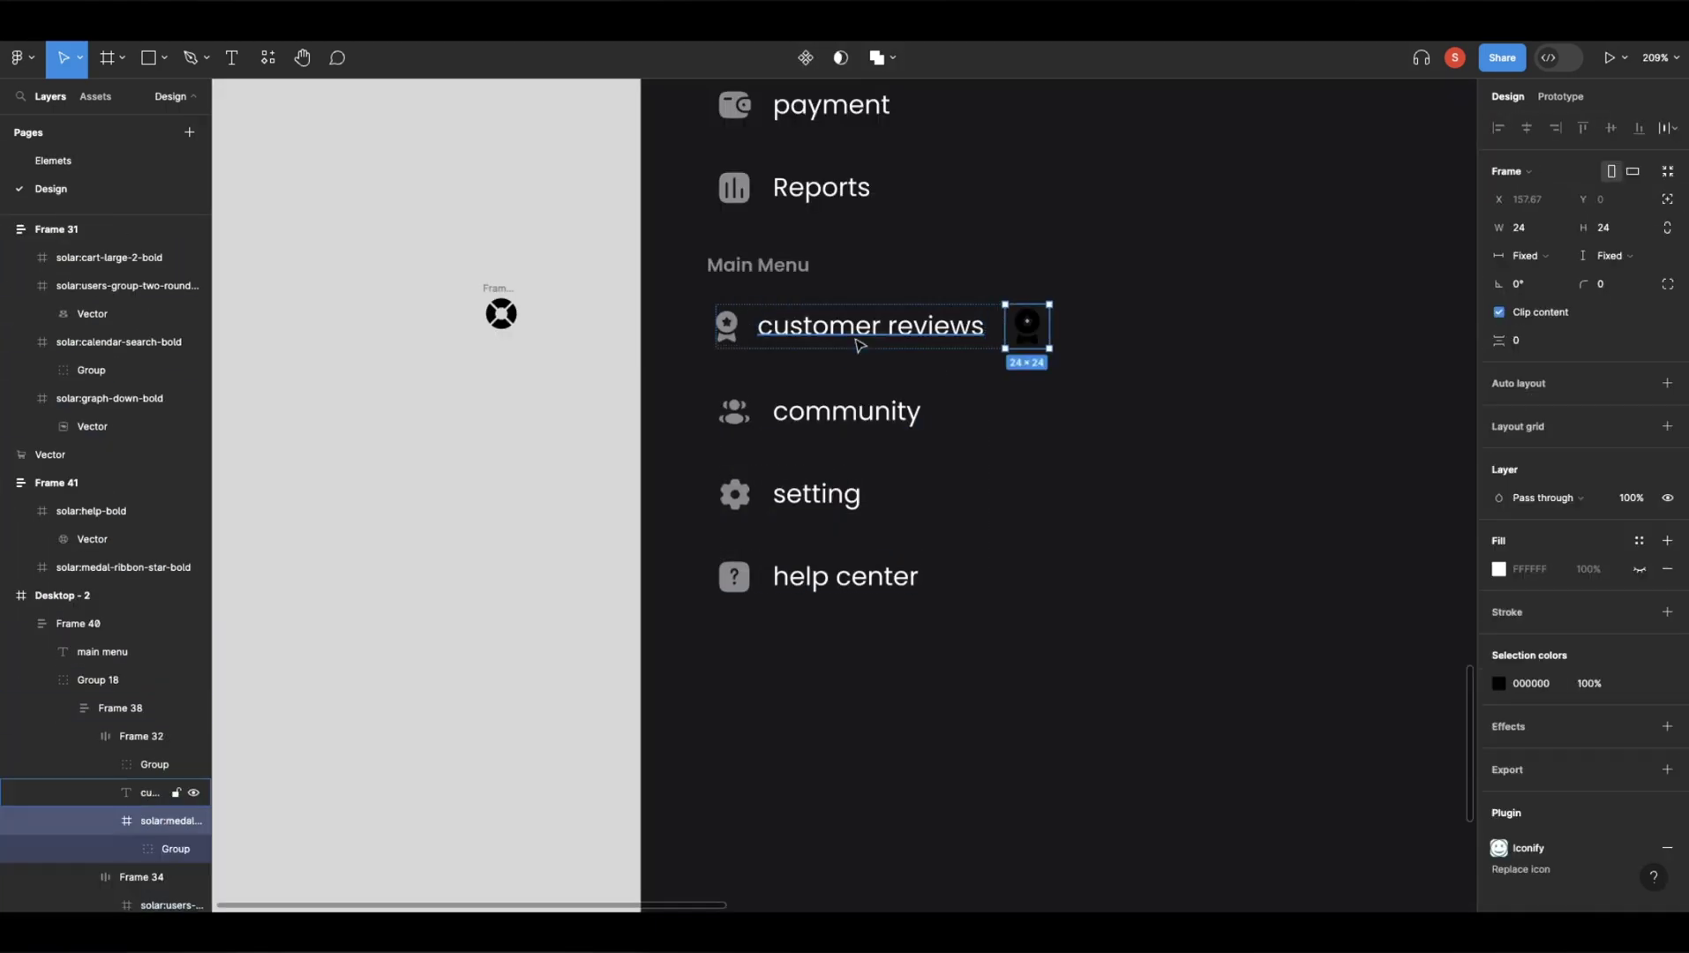
- Fade the Main Menu heading to 50% opacity
left_click(783, 279)
key("5")
key("Escape")
scroll(893, 264, "down", 5)
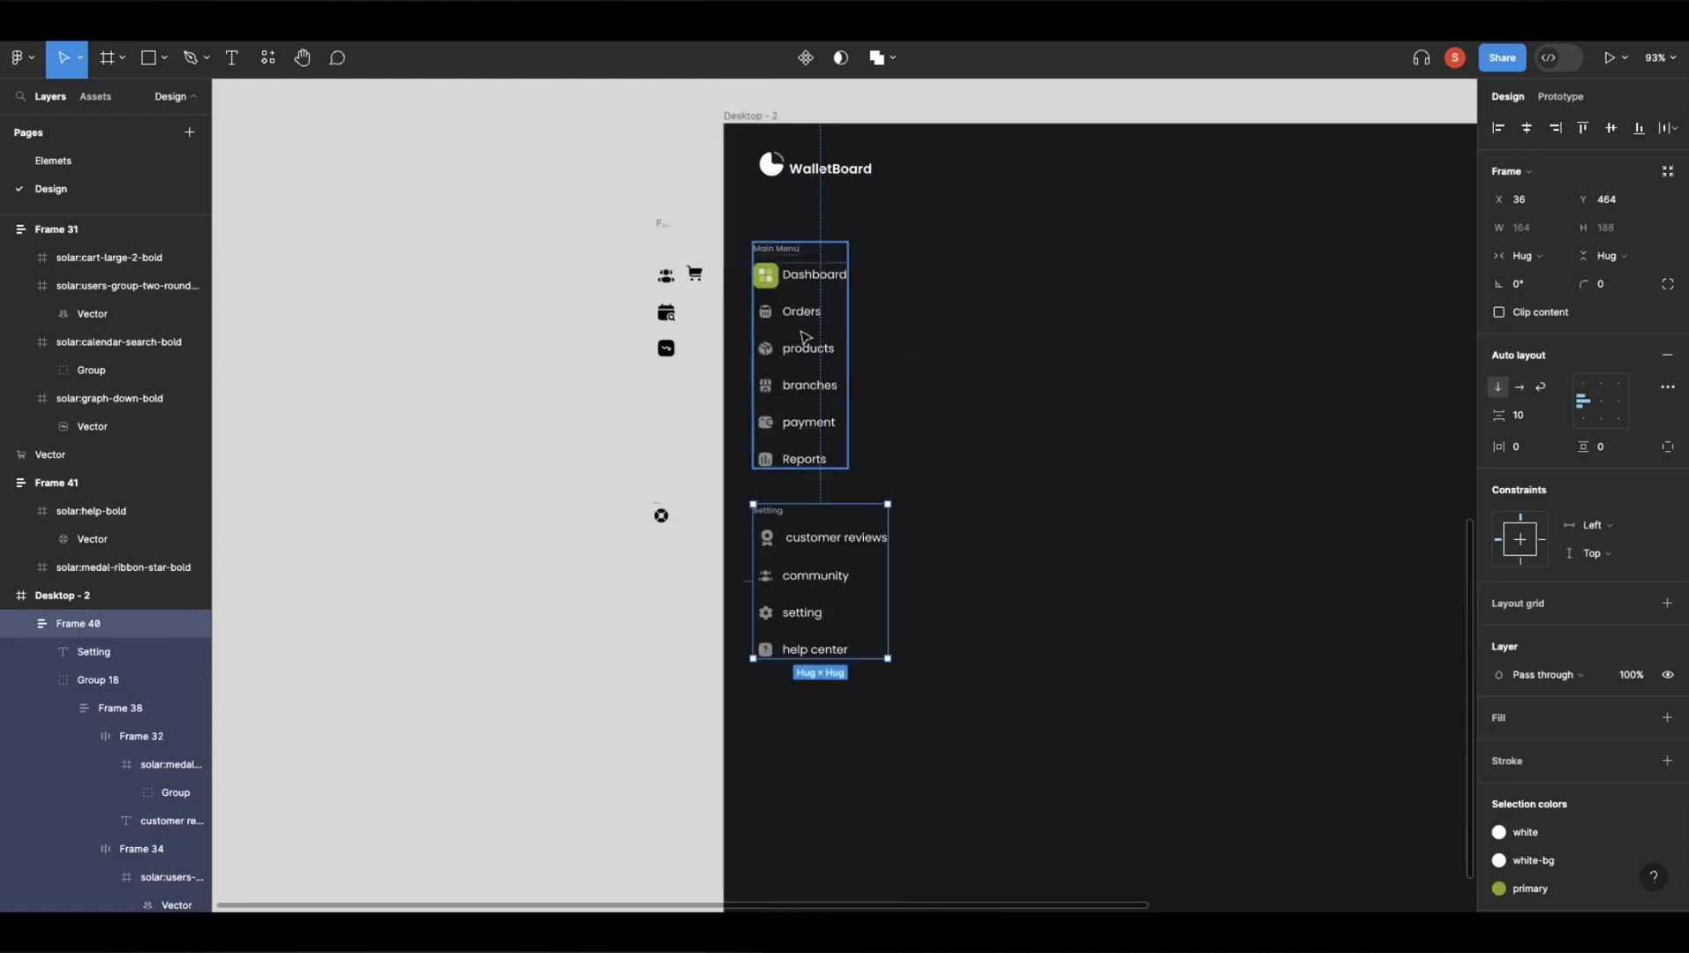
left_click(910, 618)
- Round the bottom card rectangle and give it a dashed white-bg outline
left_click(777, 442)
left_click(776, 829)
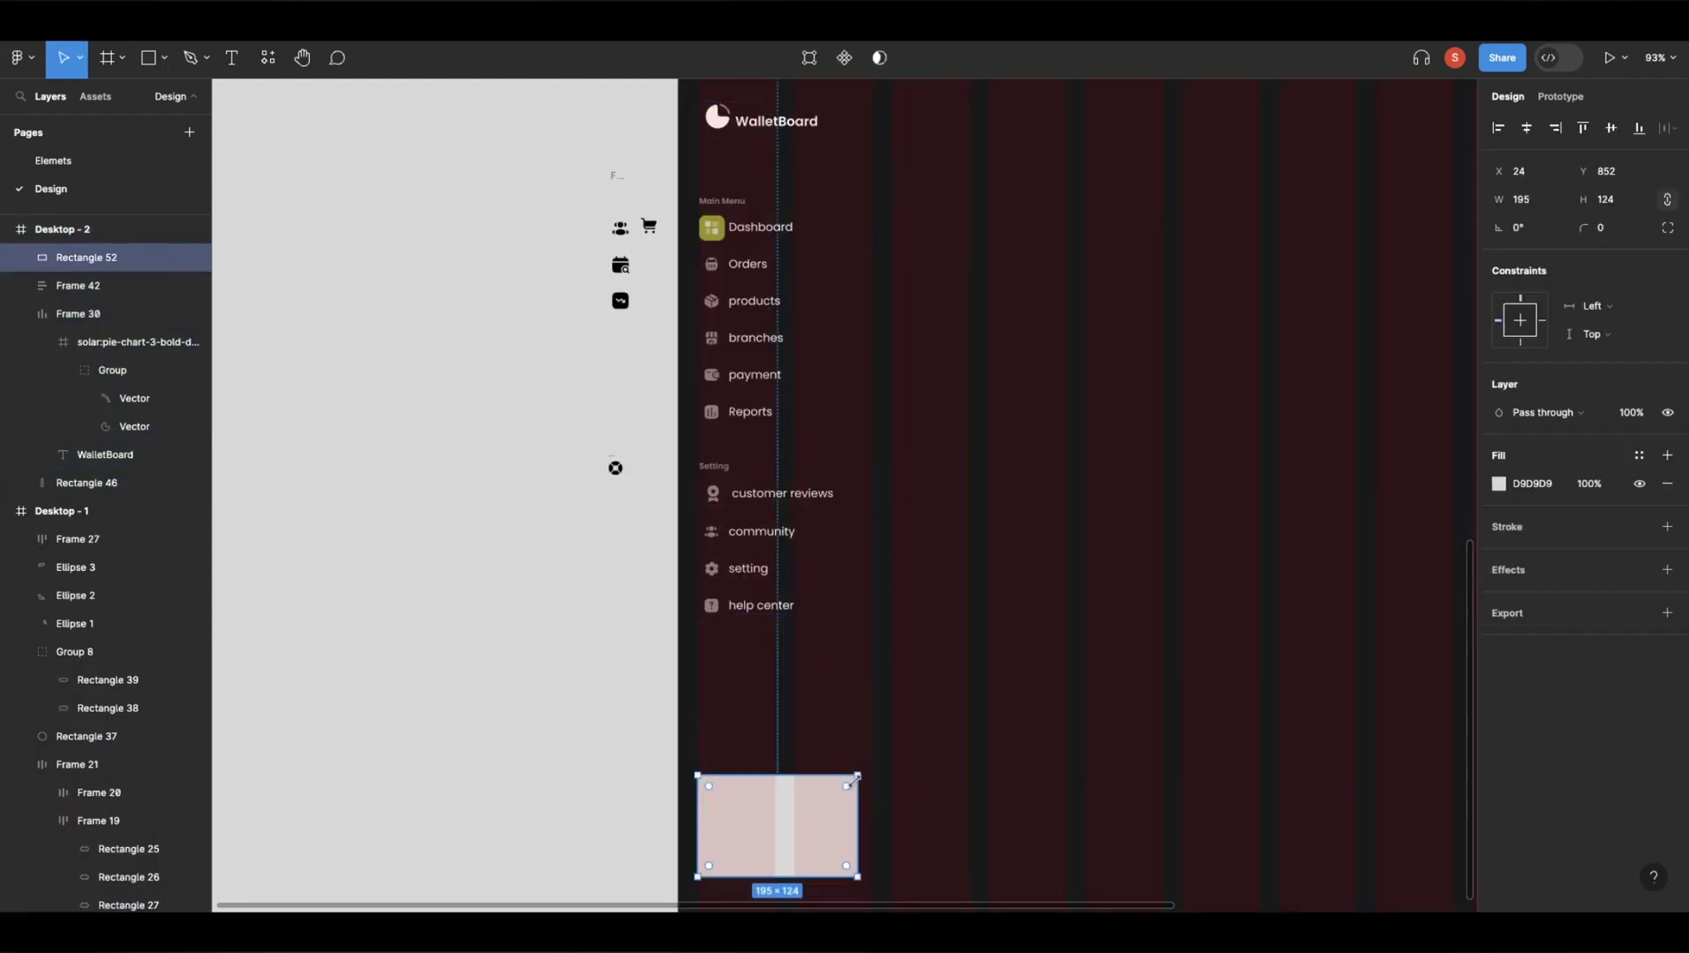
scroll(764, 668, "up", 2)
left_click(1611, 227)
left_click(1668, 527)
left_click(1667, 555)
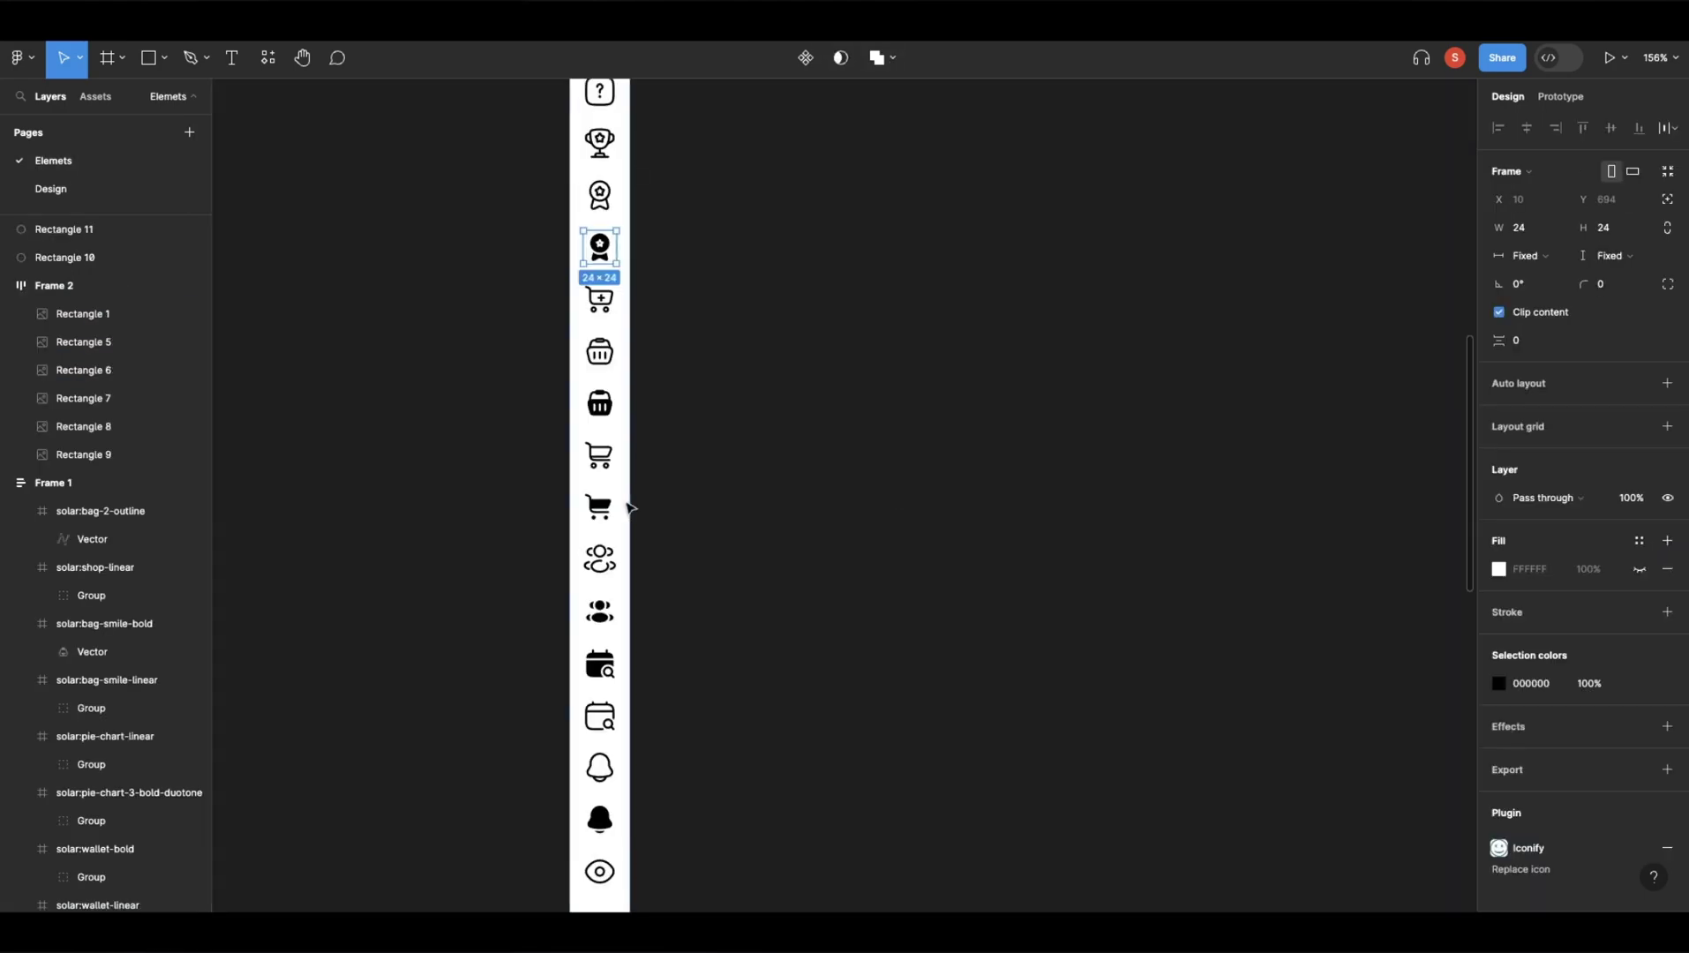
- Paste the box icon into the card and stack it above Add Product with auto layout
left_click(50, 188)
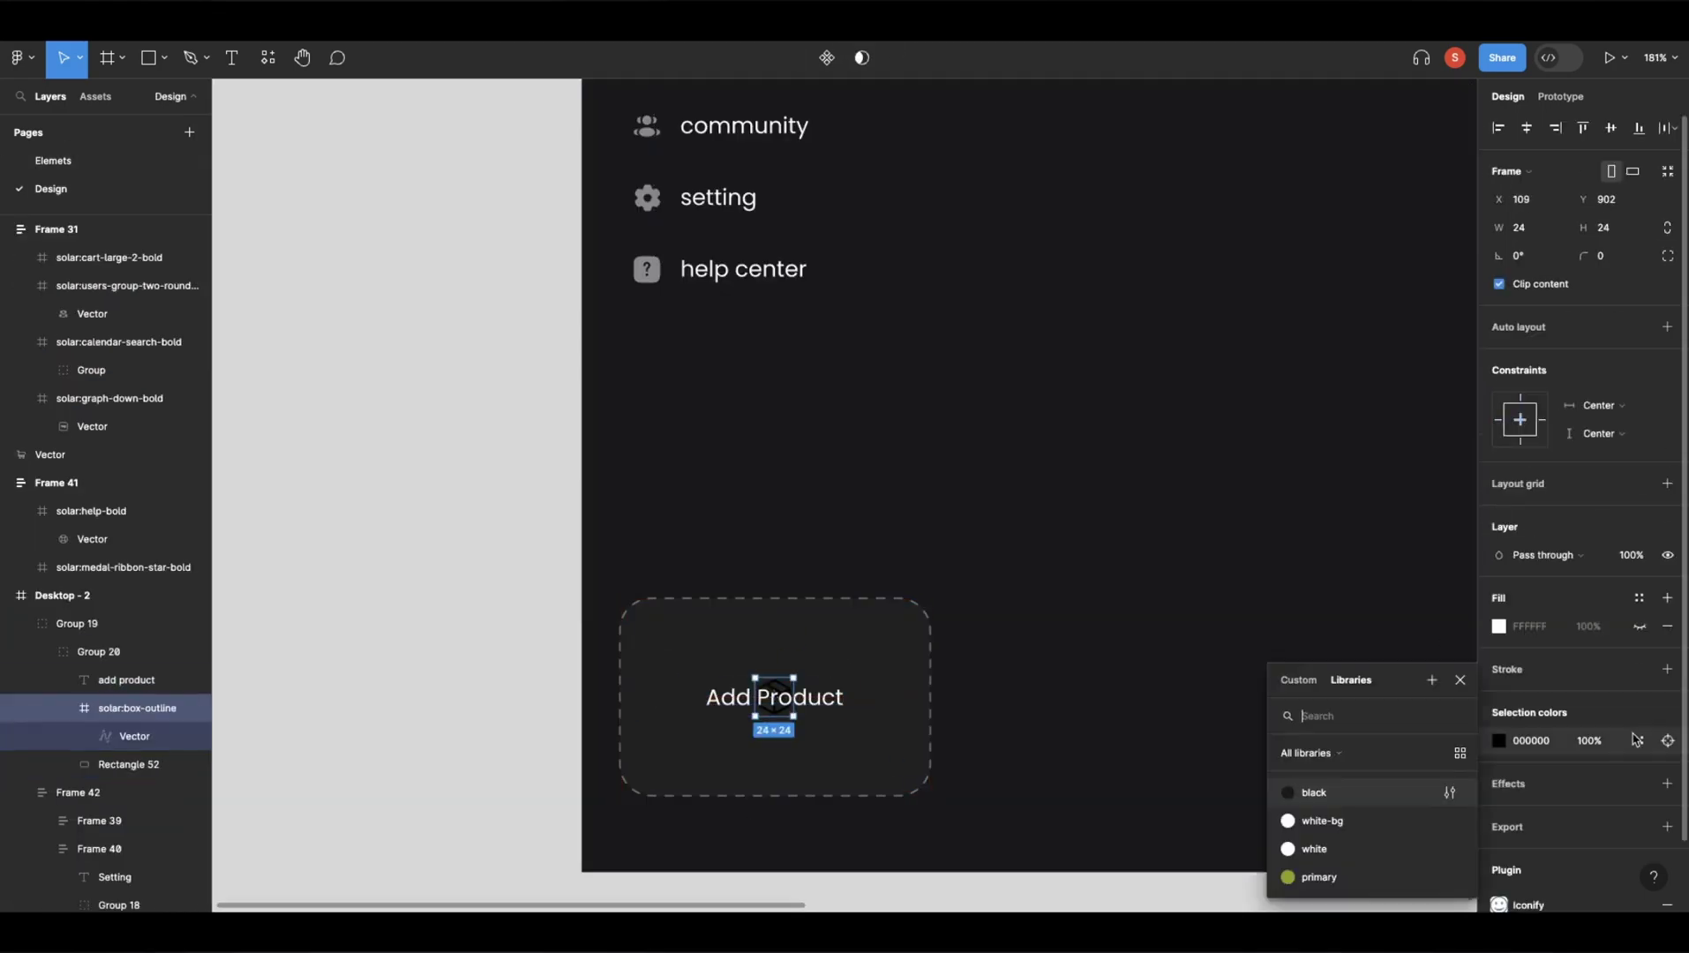
key("ctrl+v")
key("shift+a")
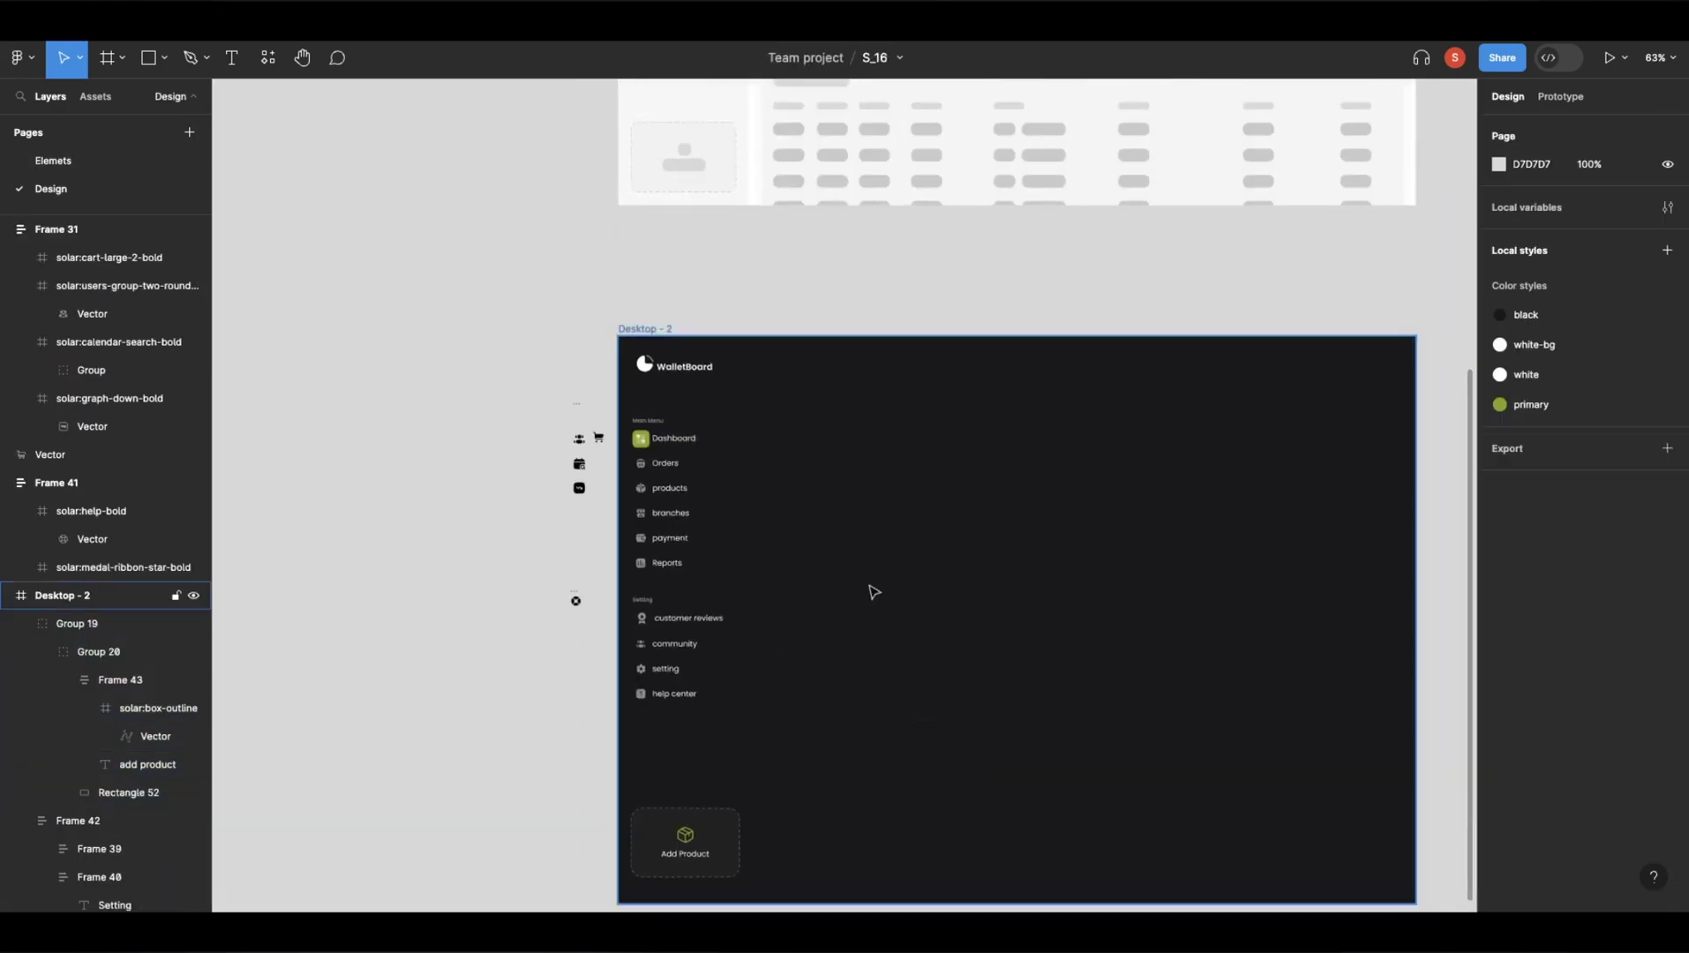
- Draw the large content panel beside the sidebar with corner radius 32
key("r")
left_click_drag(728, 293, 1348, 796)
left_click(1604, 232)
type("32")
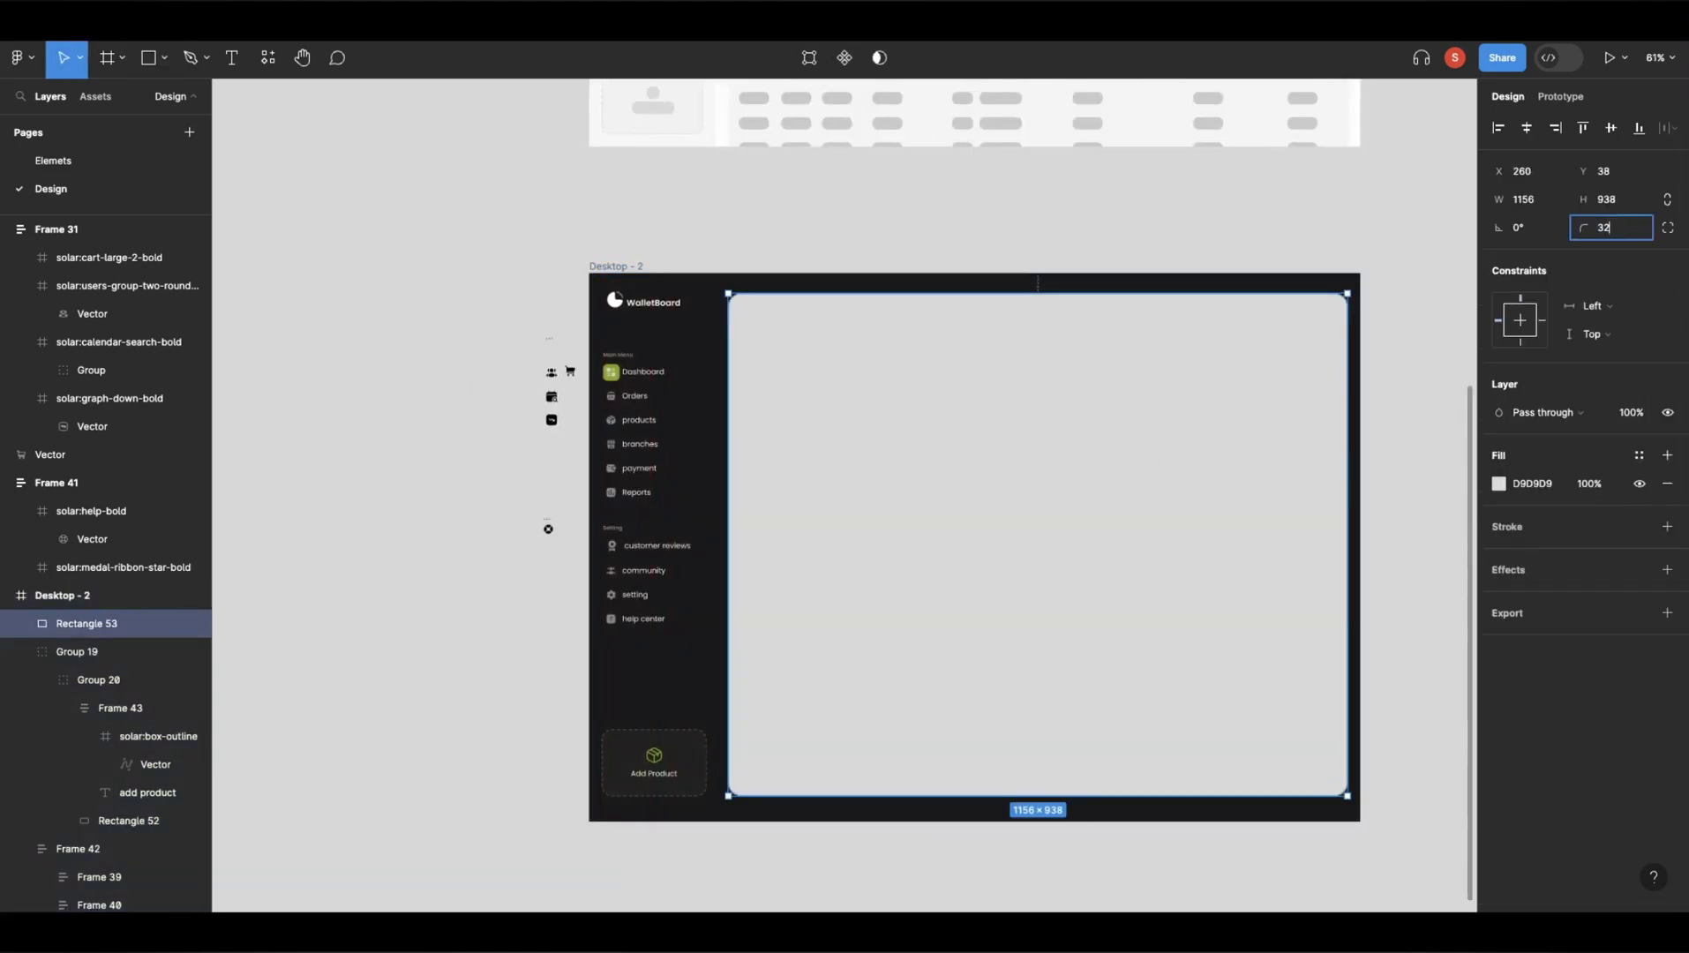
key("Return")
scroll(799, 284, "up", 3)
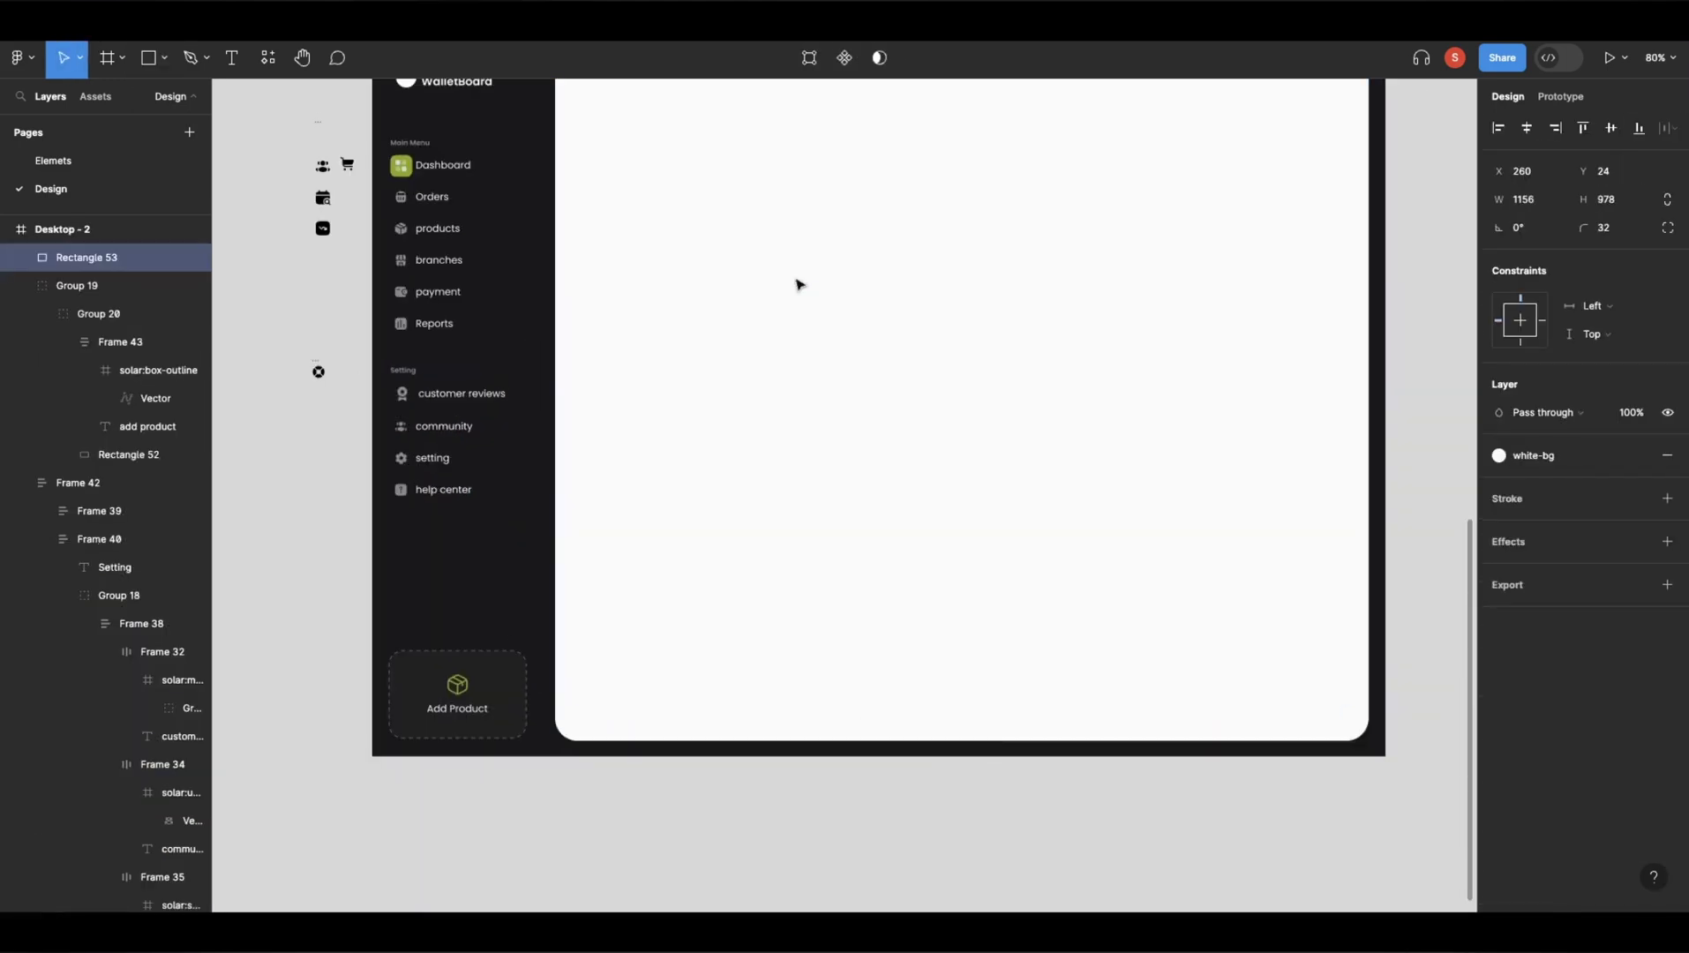
- Add a two-line greeting with a spell-corrected subtitle, stacked in auto layout
key("Escape")
scroll(971, 442, "up", 3)
key("t")
left_click(584, 346)
scroll(585, 347, "up", 3)
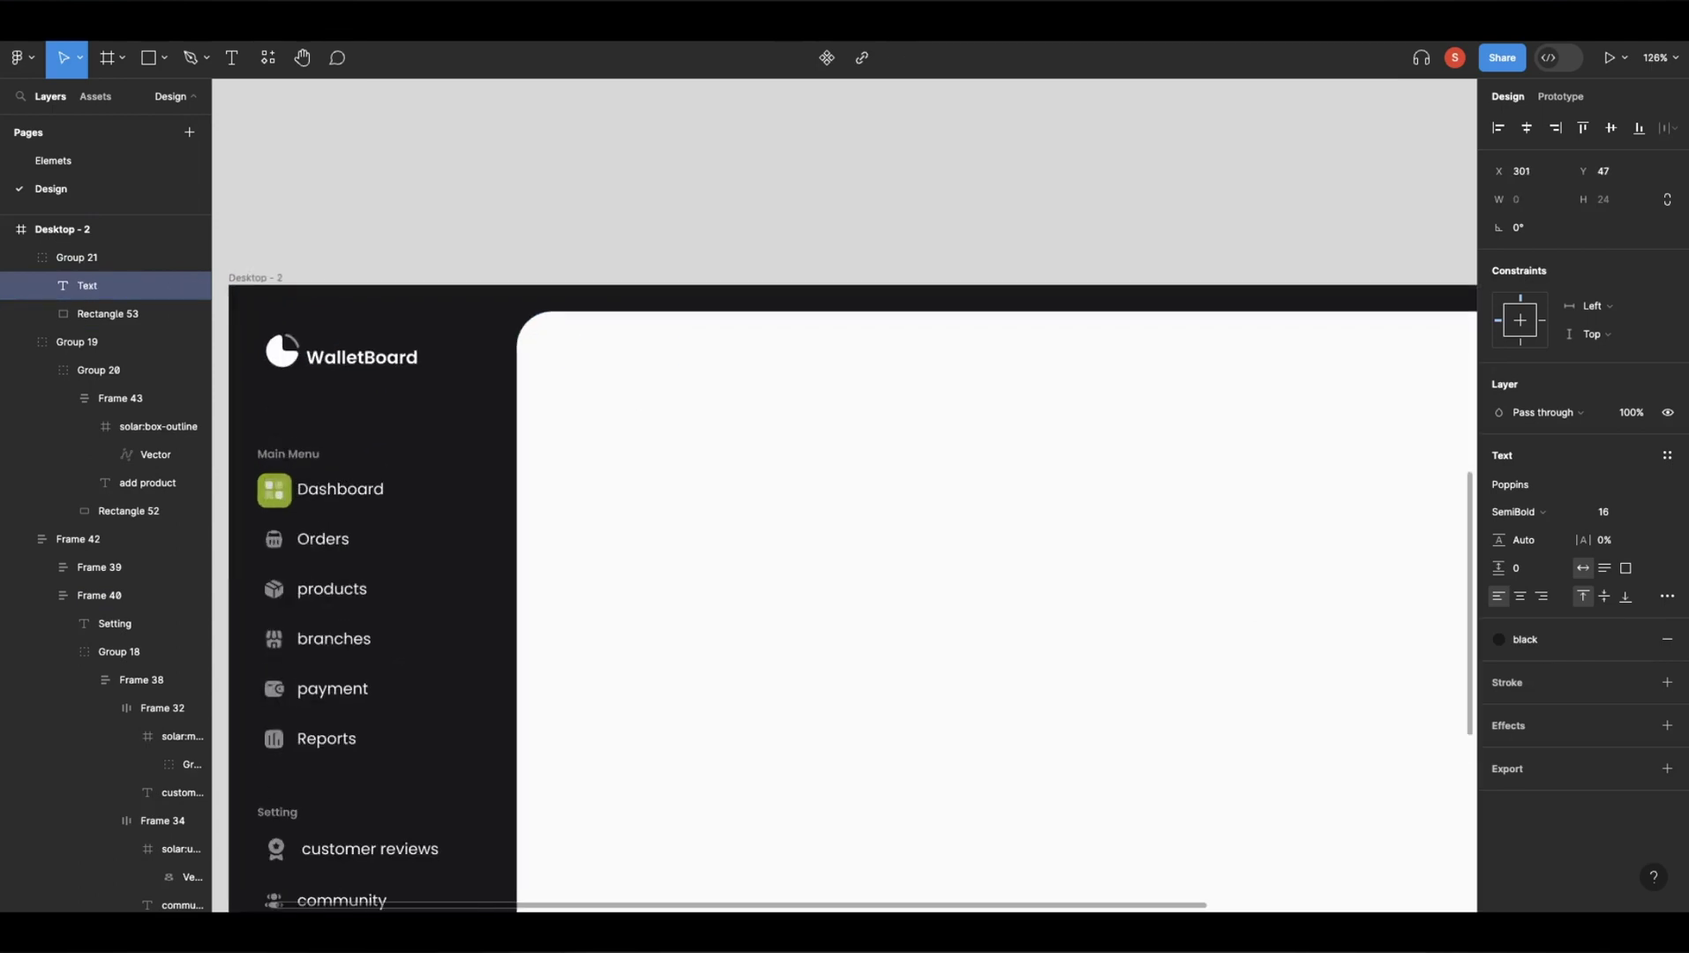
scroll(694, 364, "up", 3)
left_click_drag(650, 335, 650, 373)
type("let's check report of your branch sellin")
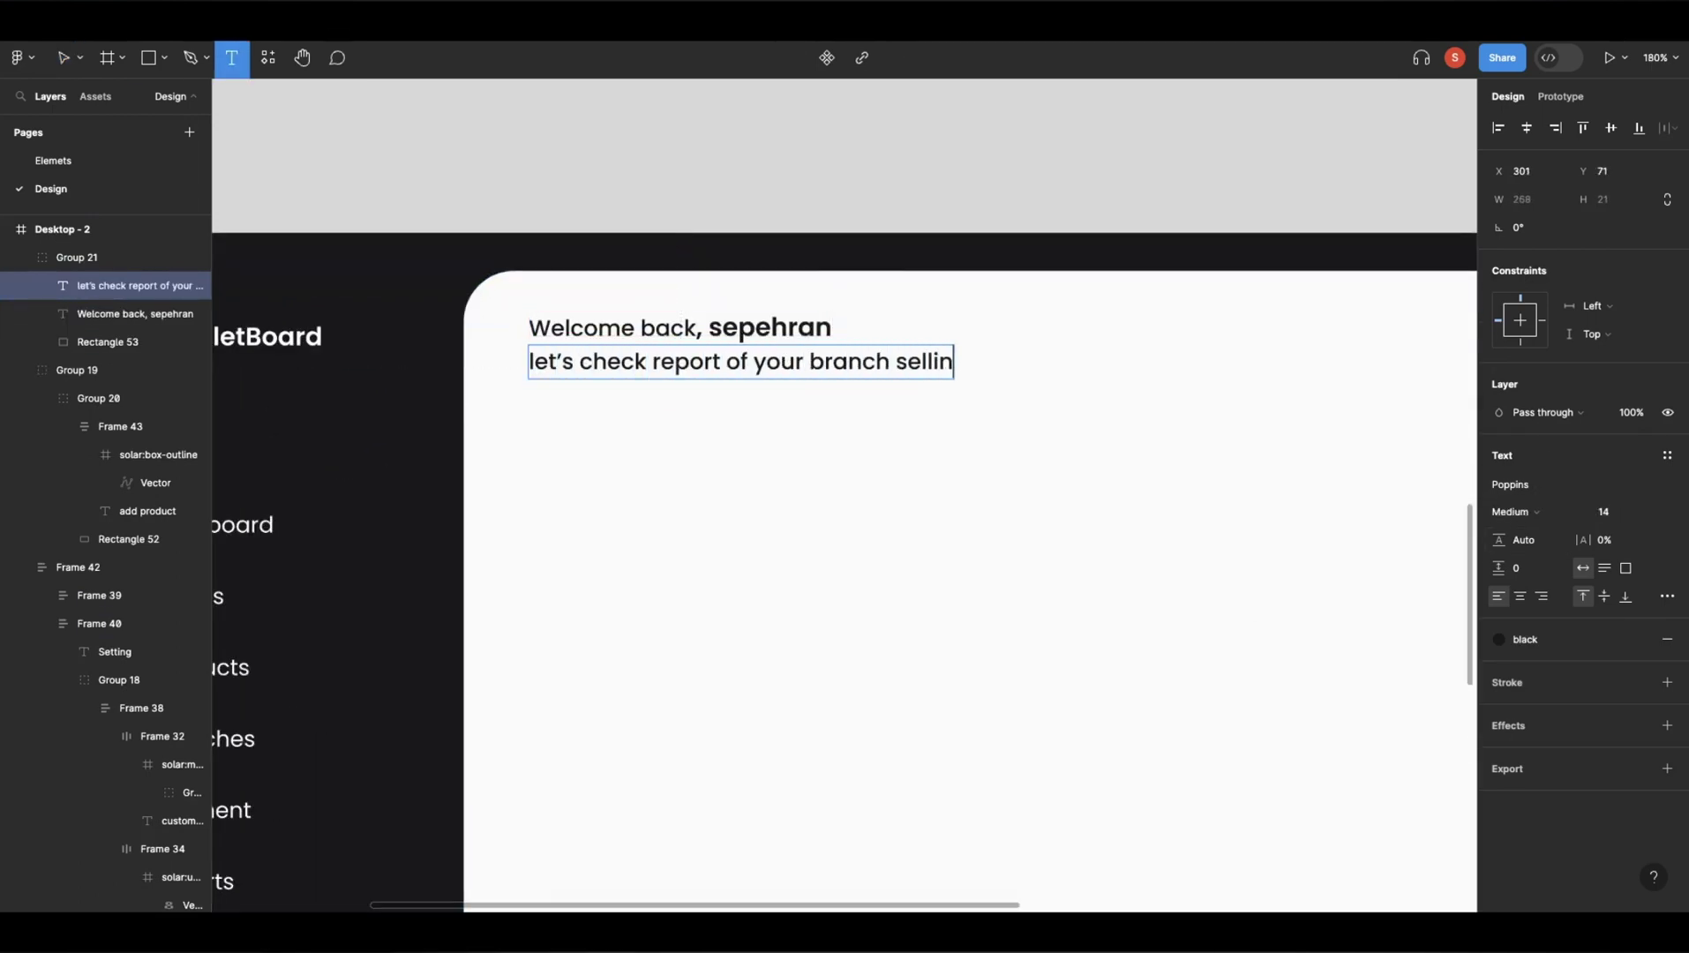
right_click(942, 364)
left_click(962, 381)
key("Escape")
key("shift+a")
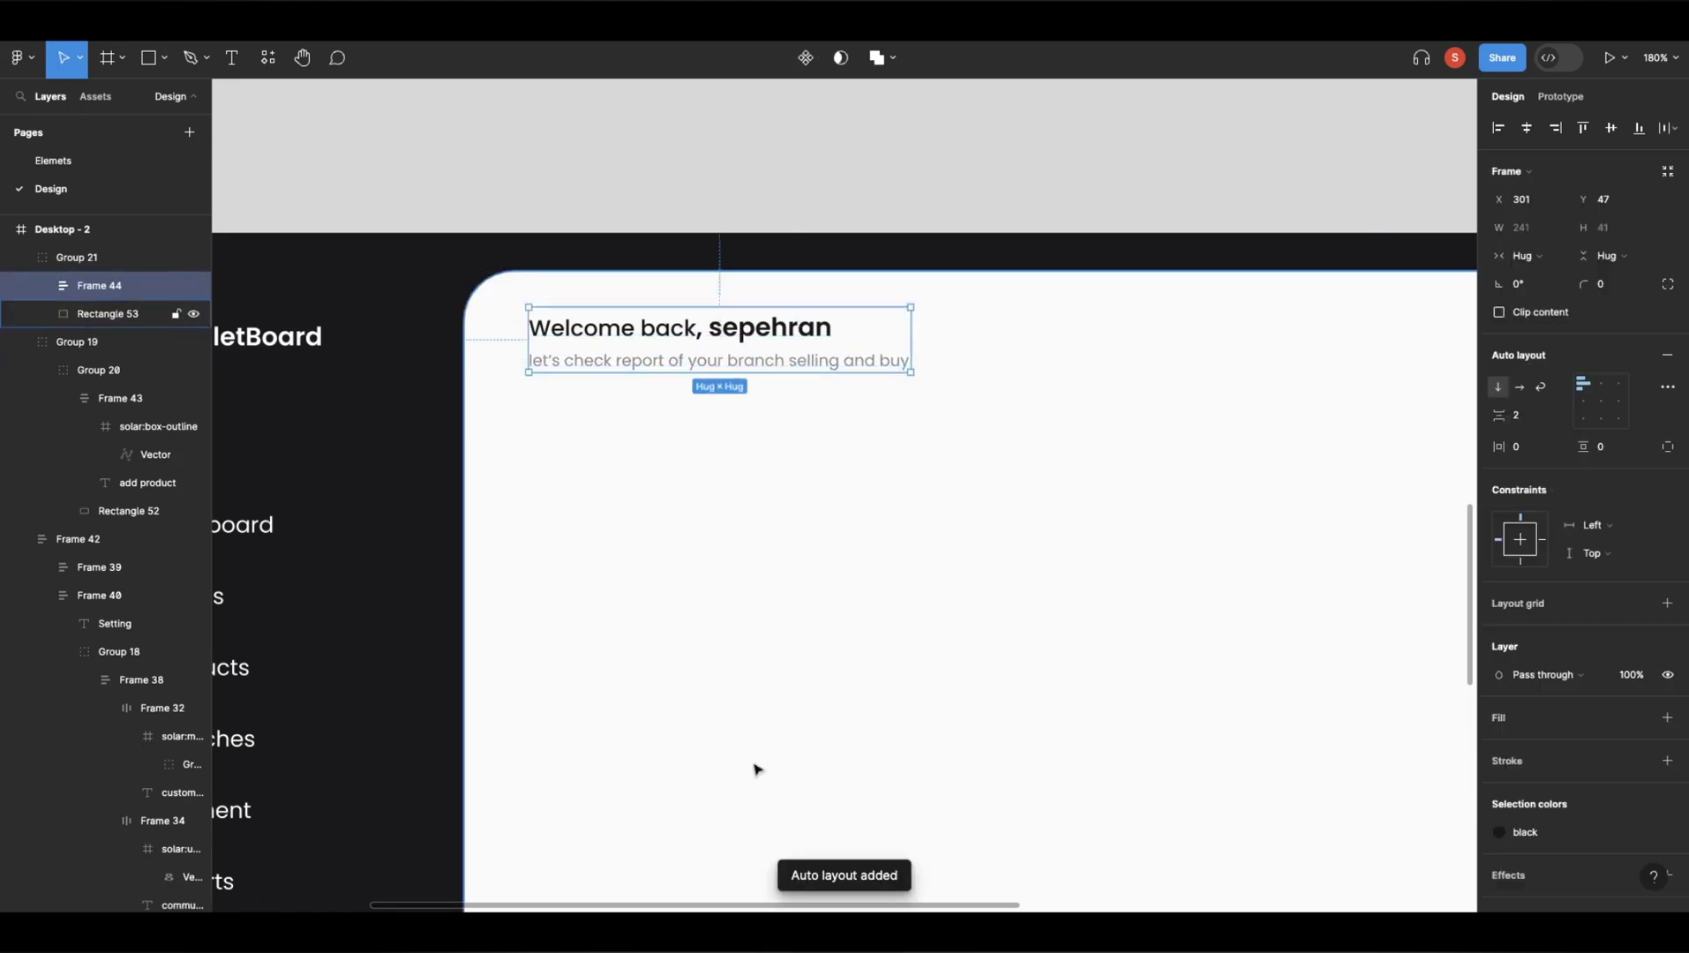
scroll(875, 475, "down", 3)
- Draw the search bar box and add the bell and chat icons in an auto layout
key("r")
left_click_drag(747, 283, 1057, 325)
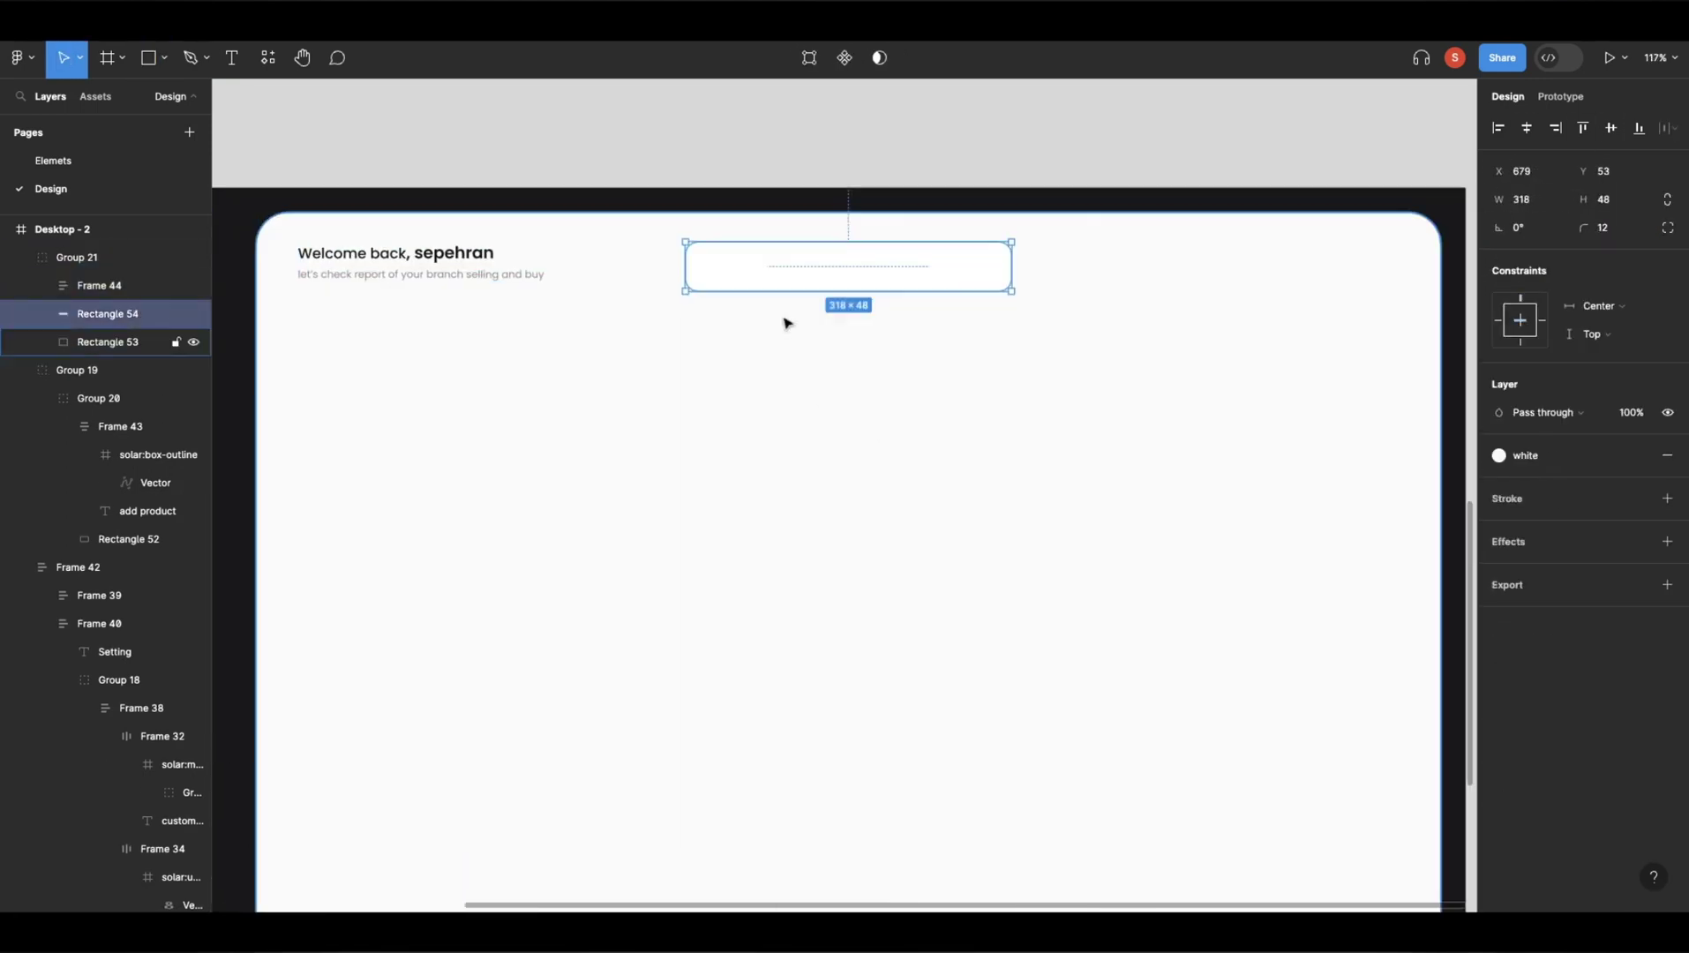
left_click(53, 159)
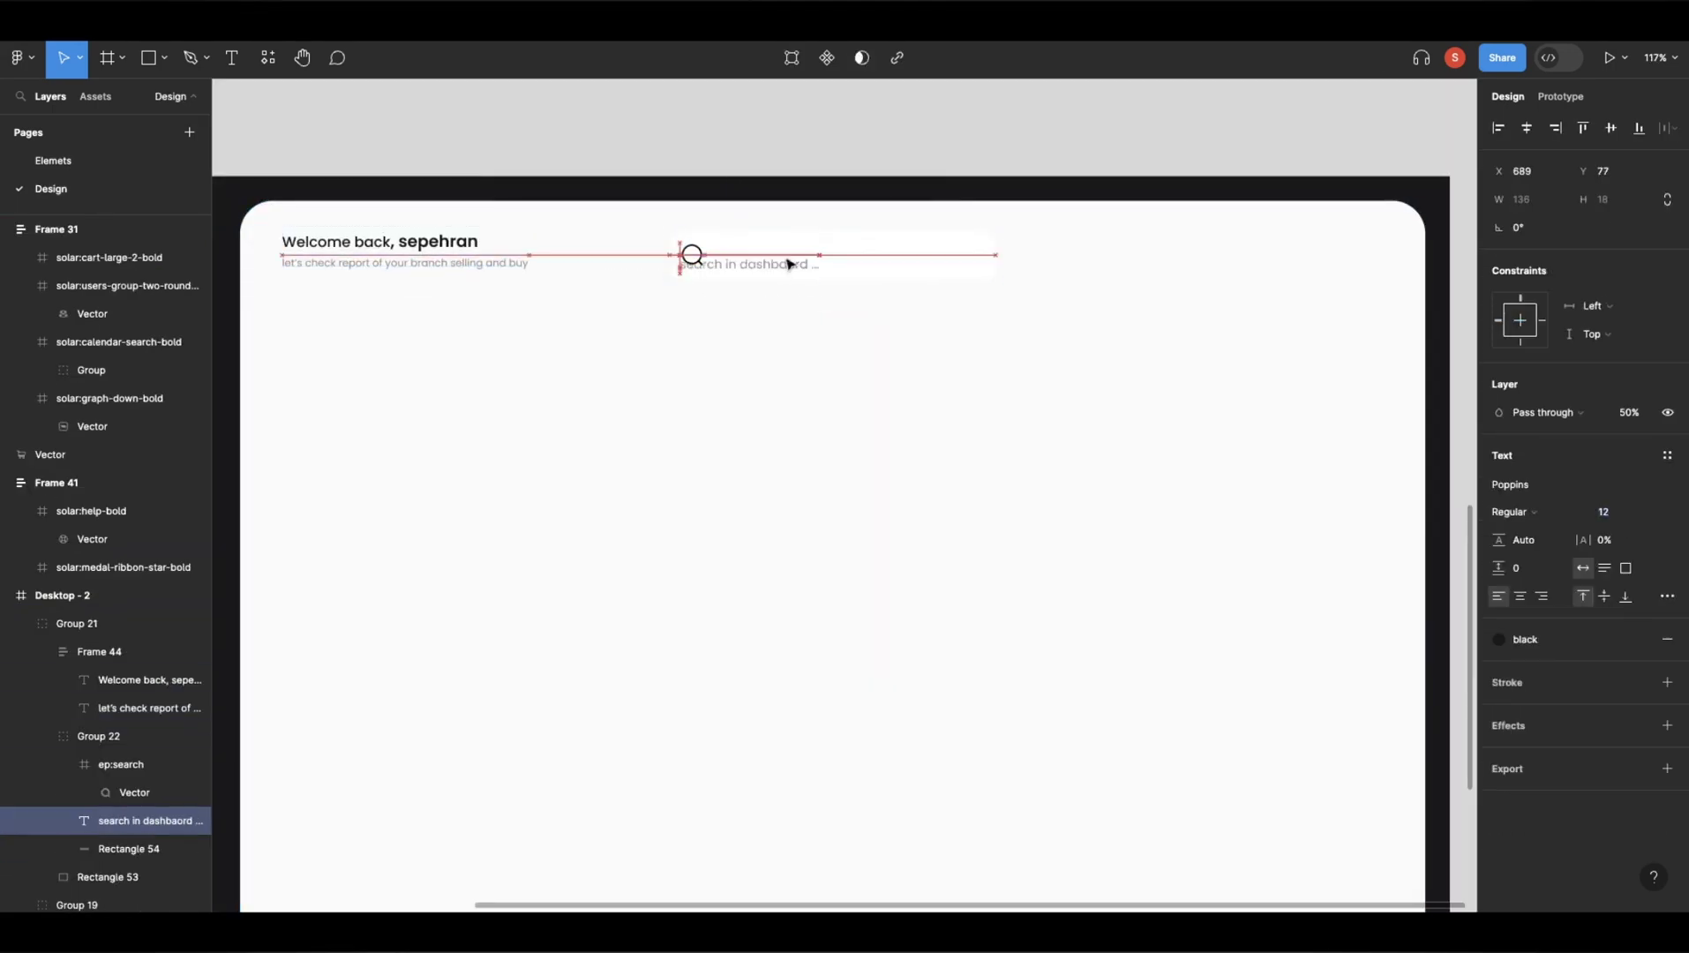
left_click(53, 160)
key("ctrl+c")
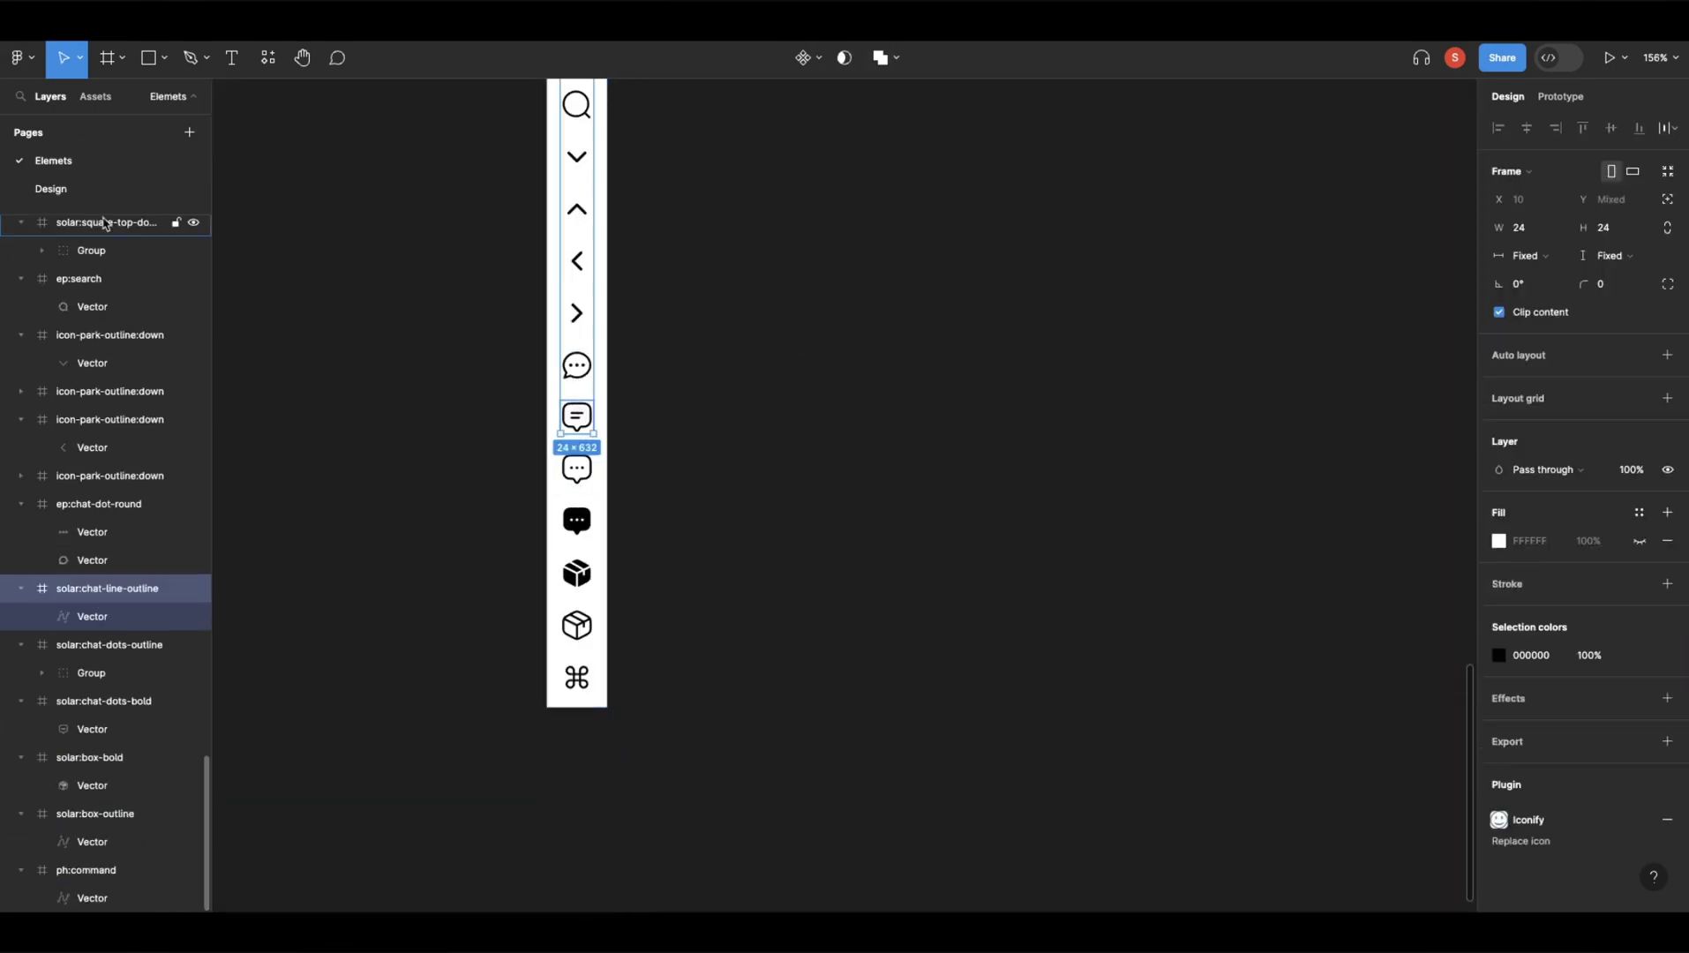
left_click(51, 188)
key("ctrl+v")
key("shift+a")
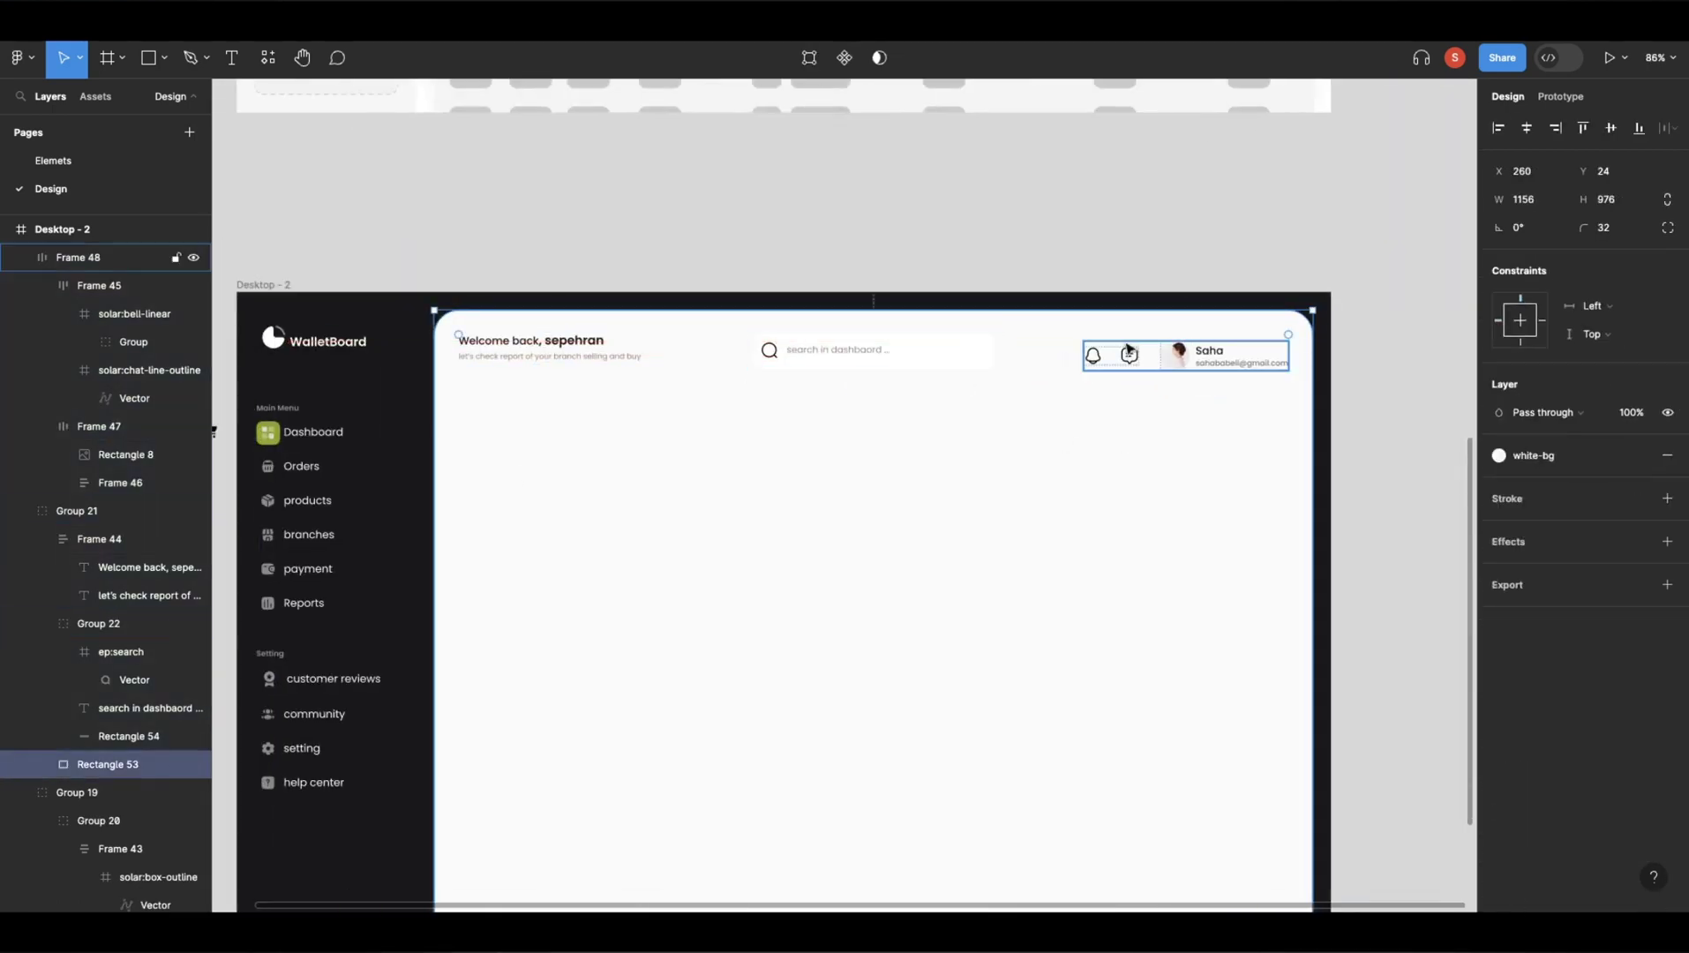
- Centre the header items vertically and add stat card boxes in a horizontal auto layout
left_click(1611, 128)
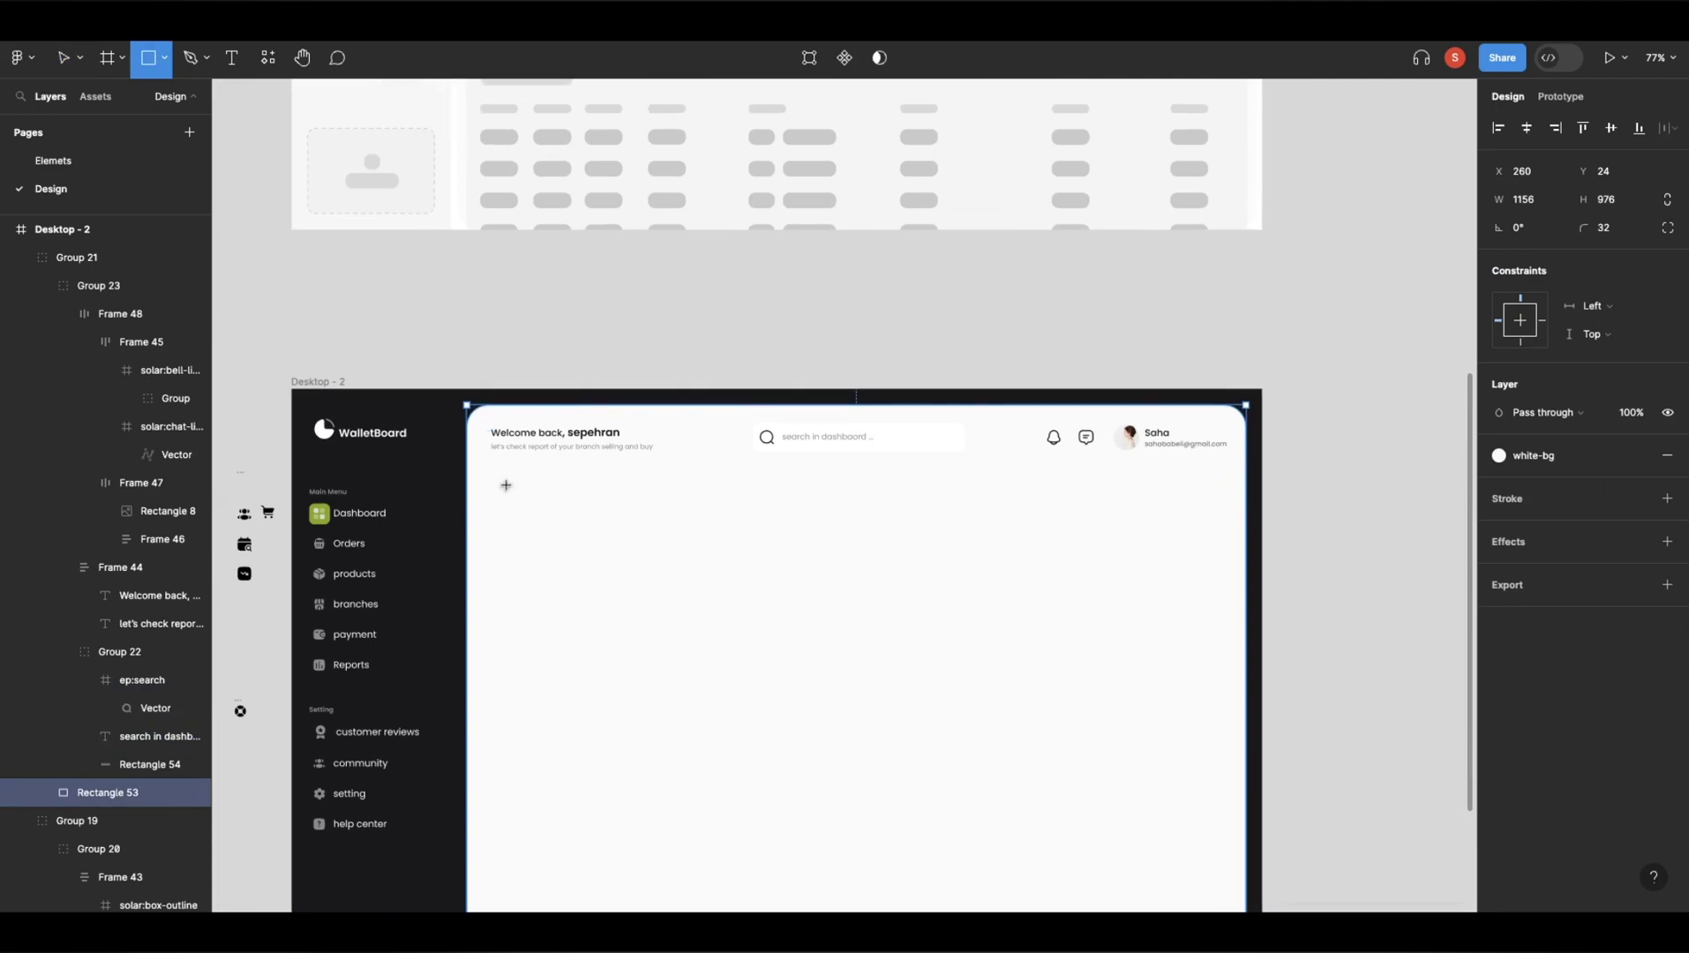
left_click_drag(506, 485, 716, 596)
key("shift+a")
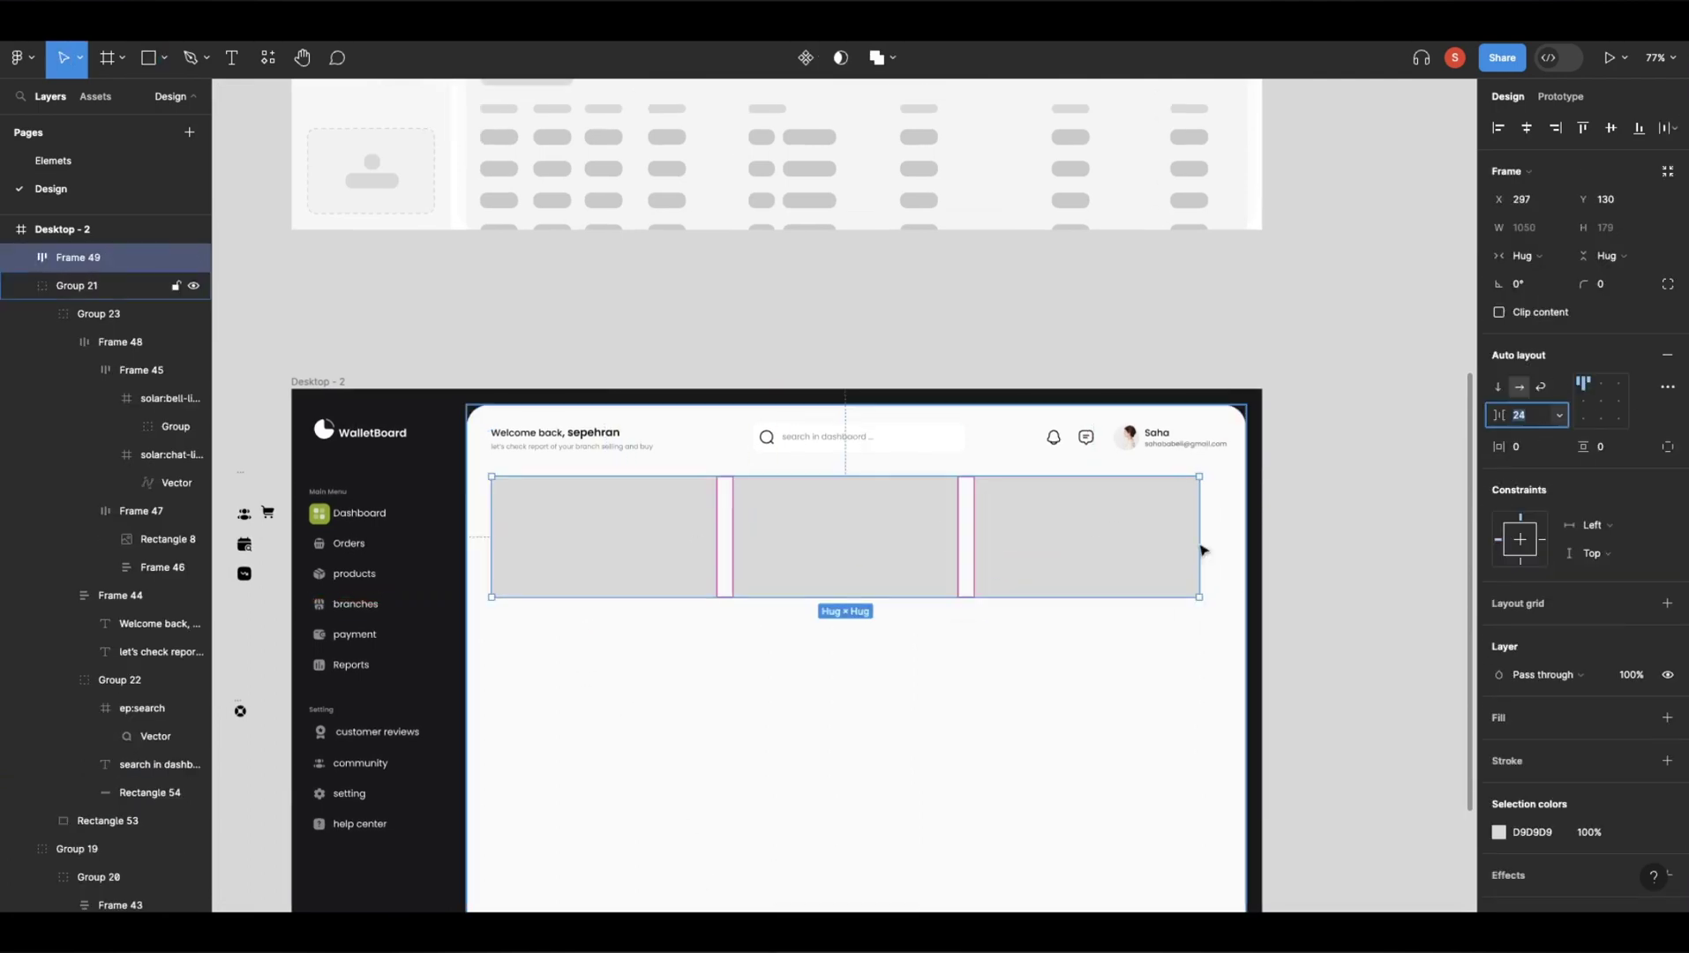
- Set the three card boxes' width to 346
key("Return")
scroll(1187, 547, "up", 10, "ctrl")
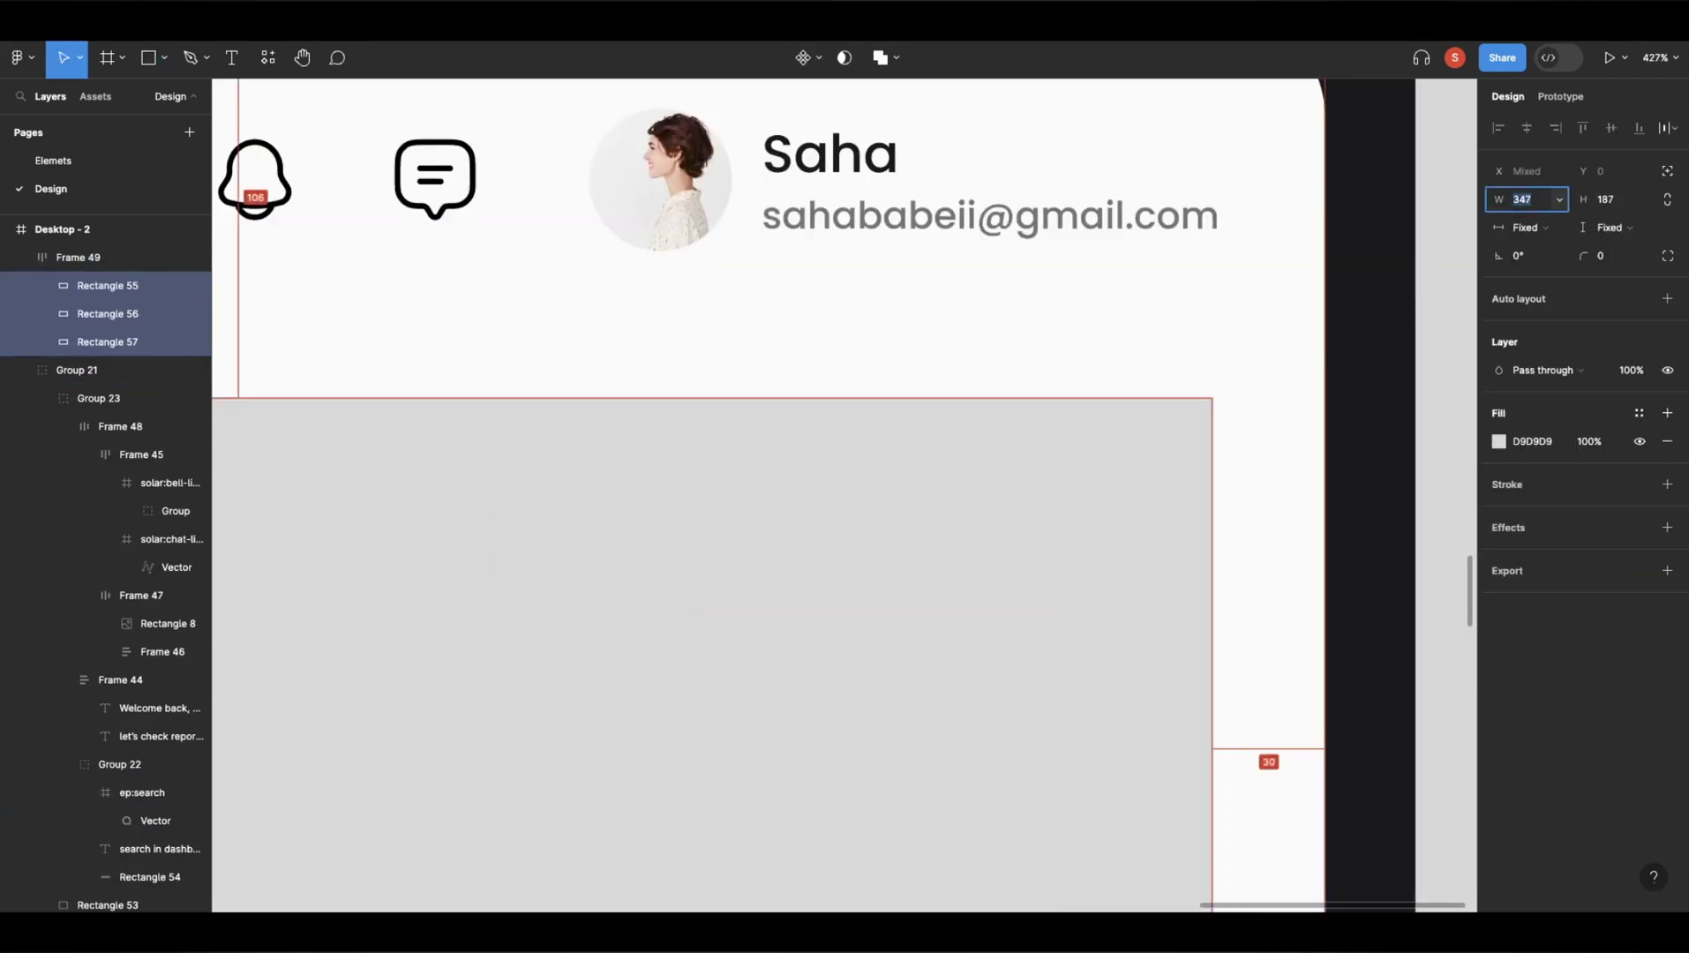
type("346")
key("Return")
scroll(541, 561, "down", 10, "ctrl")
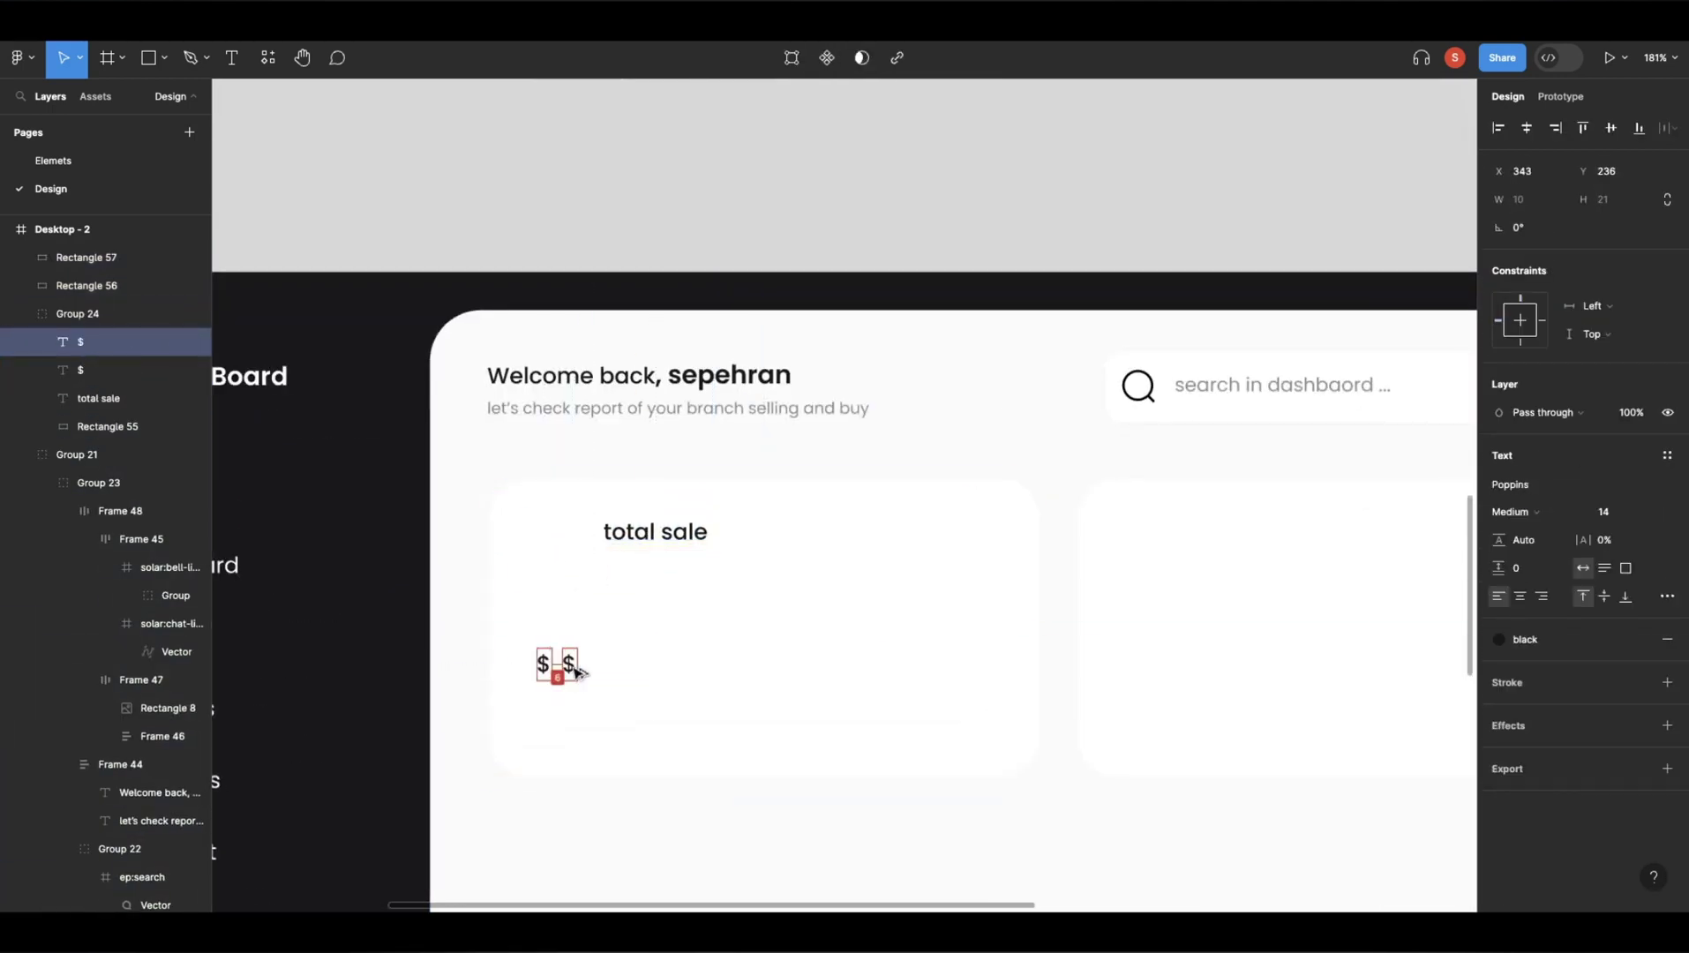
- Group the dollar amount and add a green +8.4 % growth text below it
key("shift+a")
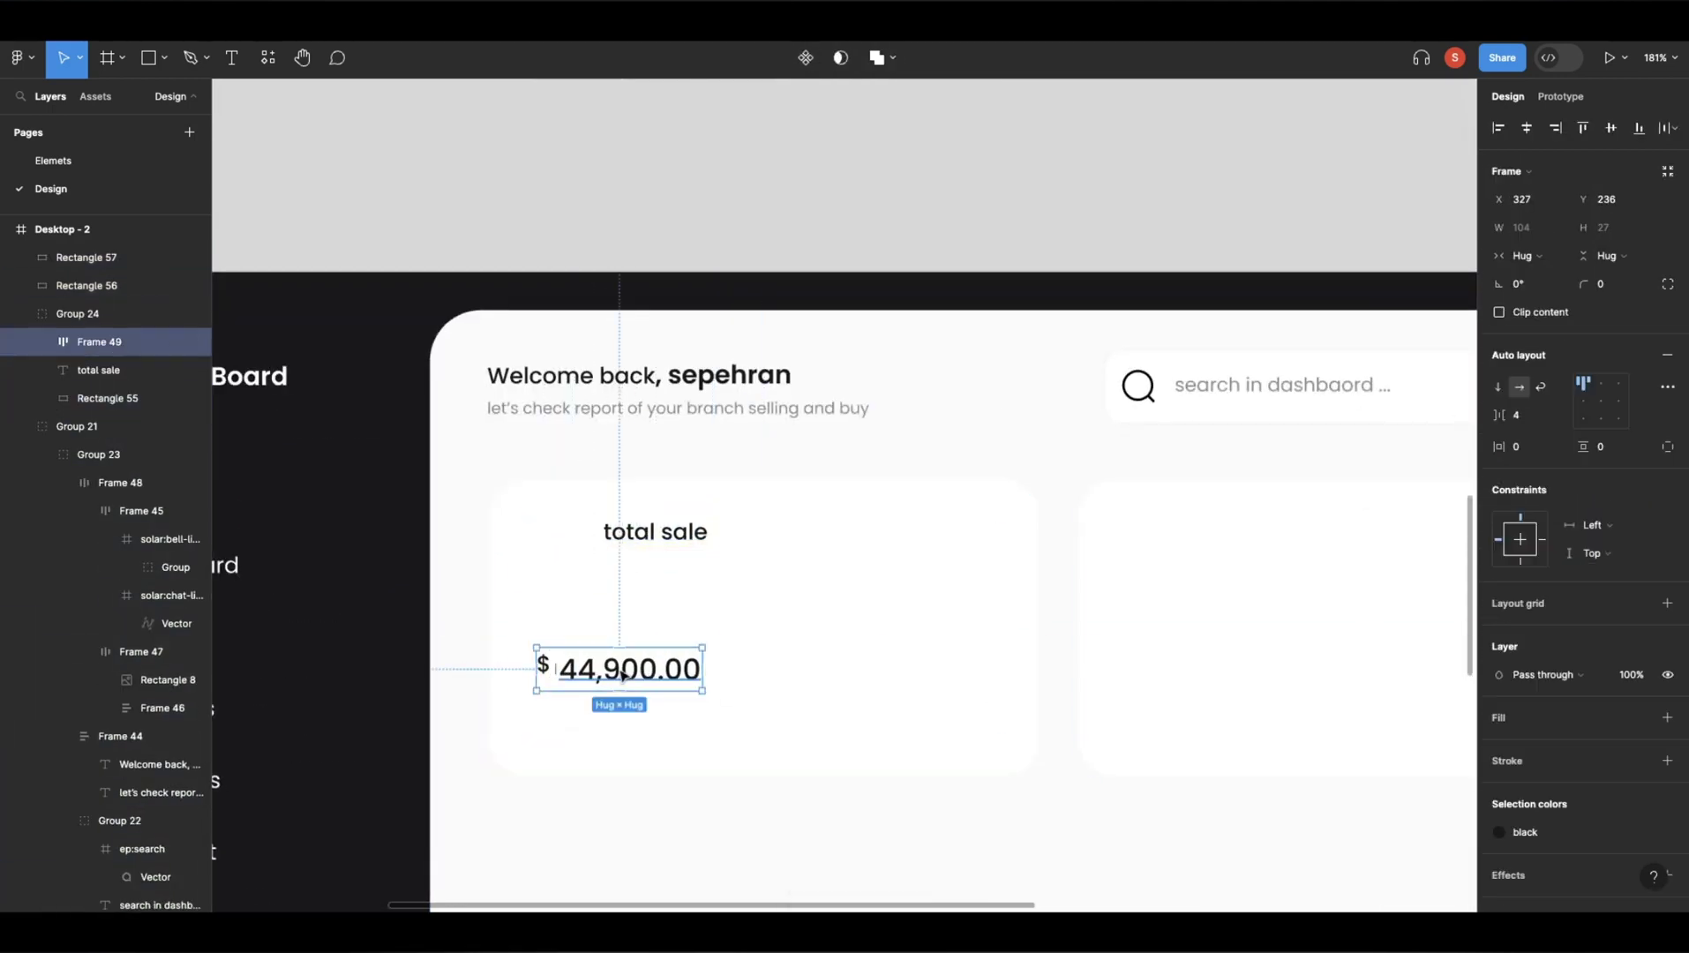
key("t")
left_click(554, 710)
type("+8.4 %")
left_click(1513, 512)
left_click(1499, 668)
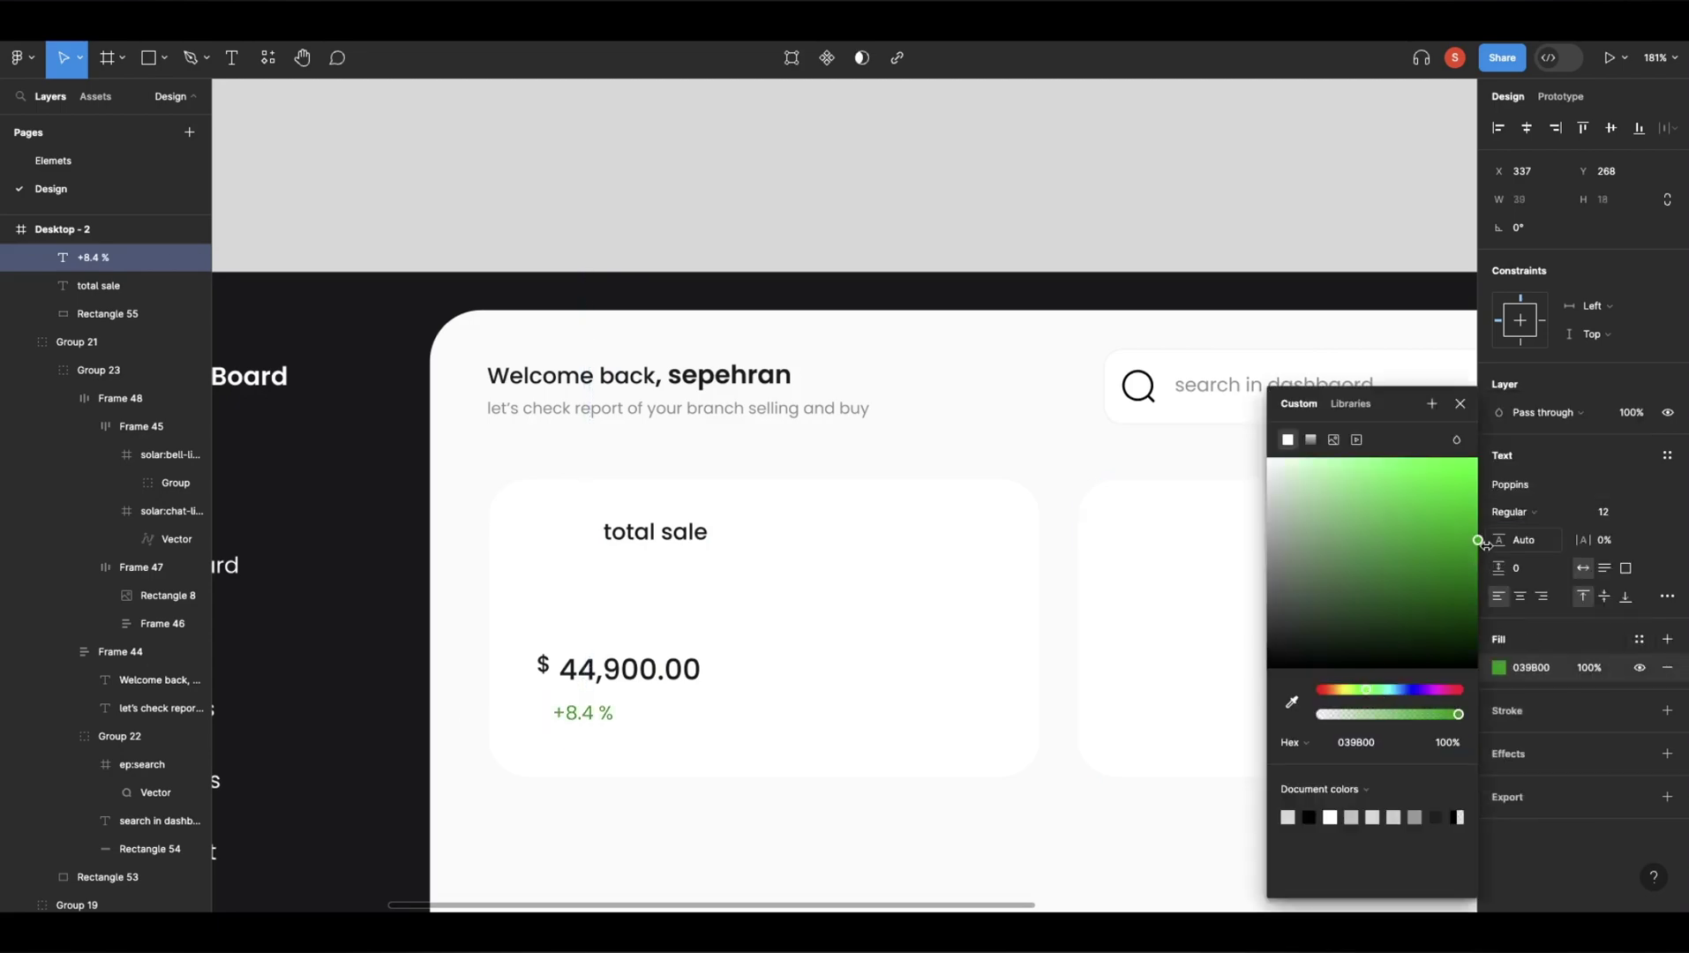
scroll(490, 682, "up", 3)
double_click(619, 722)
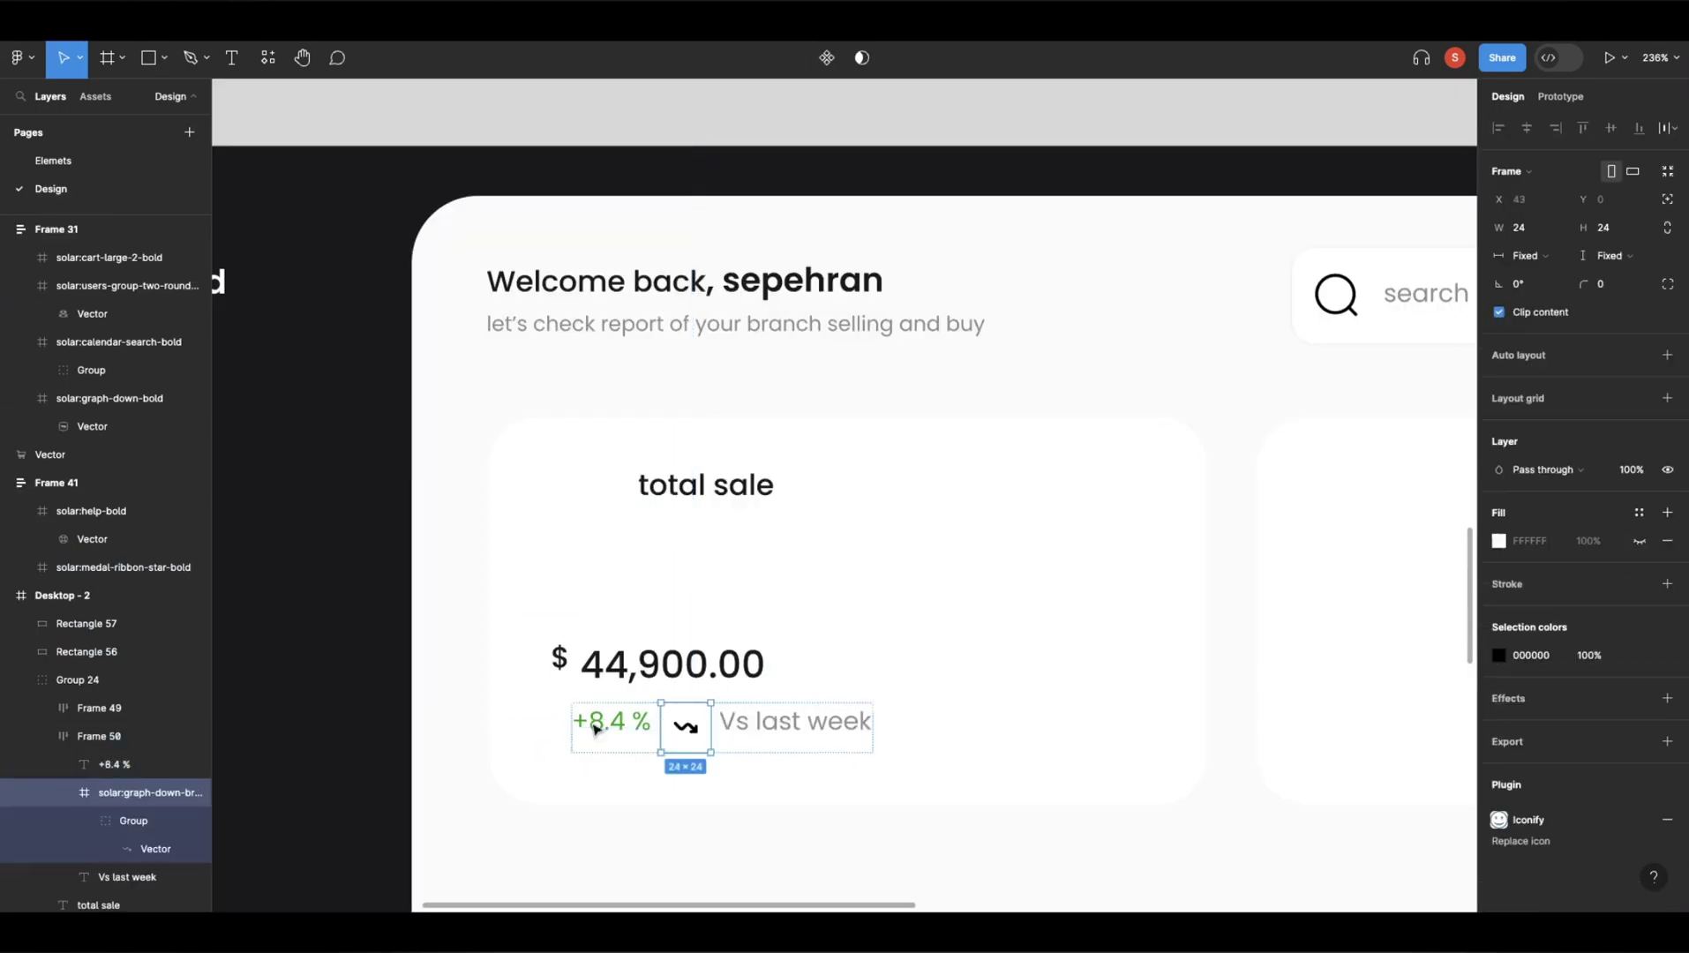
- Add a trend icon beside +8.4 % and a trophy icon in a square by the title
left_click_drag(596, 728, 706, 728)
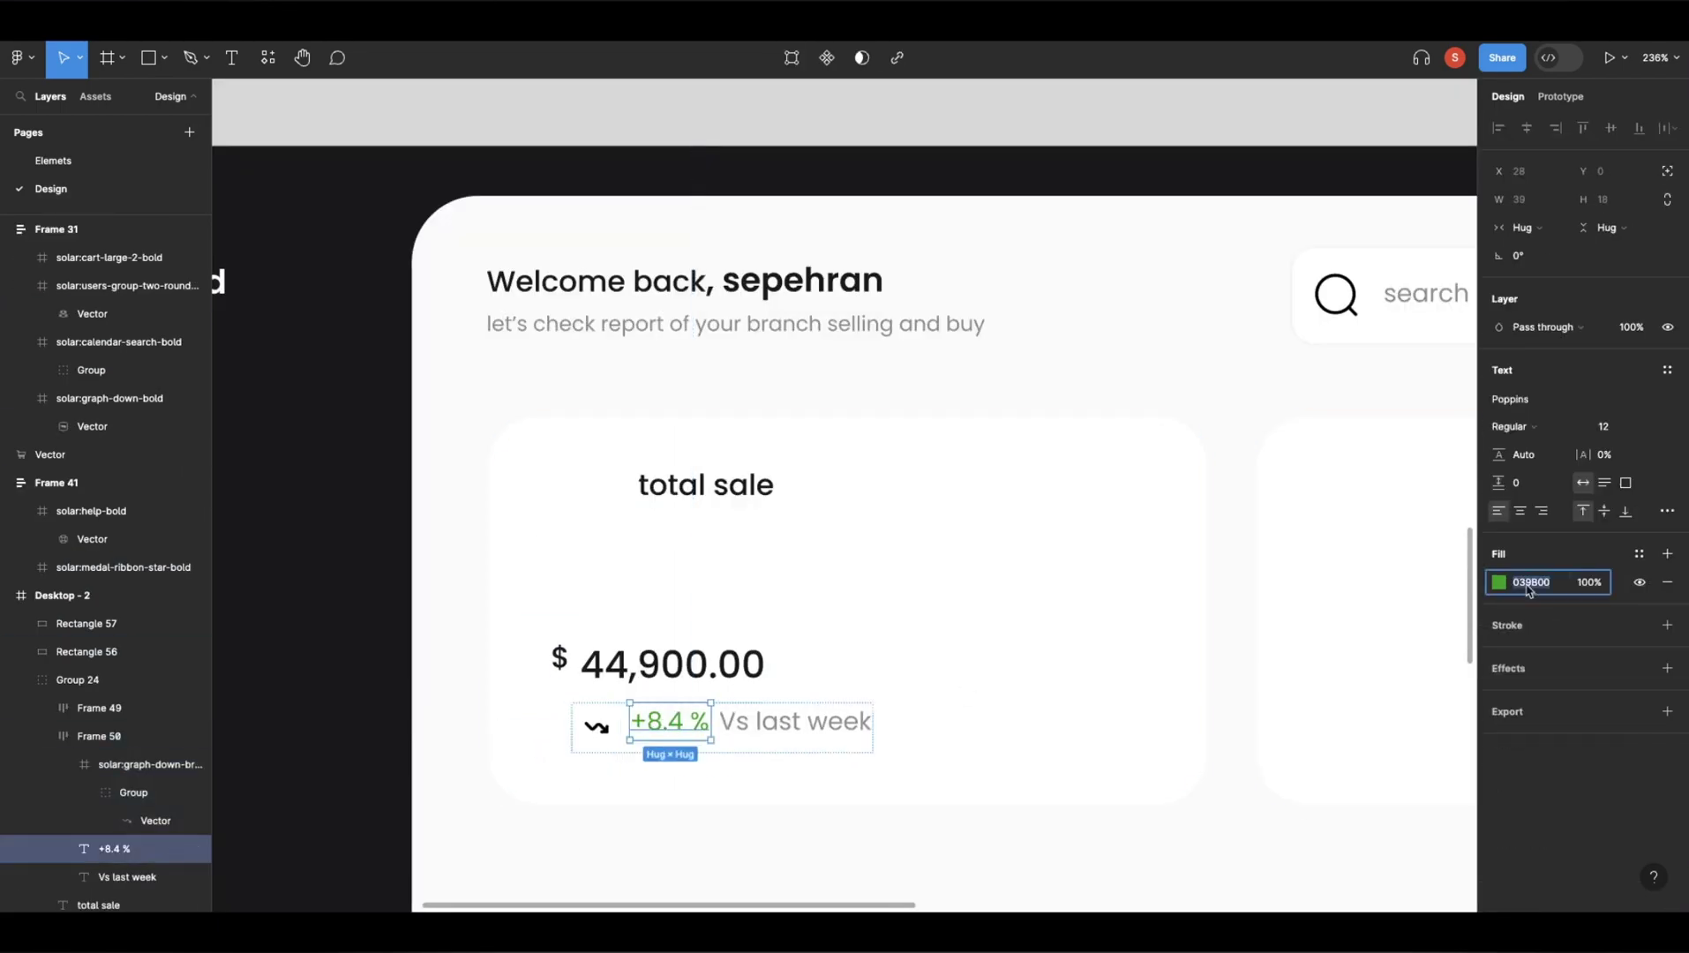
type("322")
scroll(1251, 263, "down", 5)
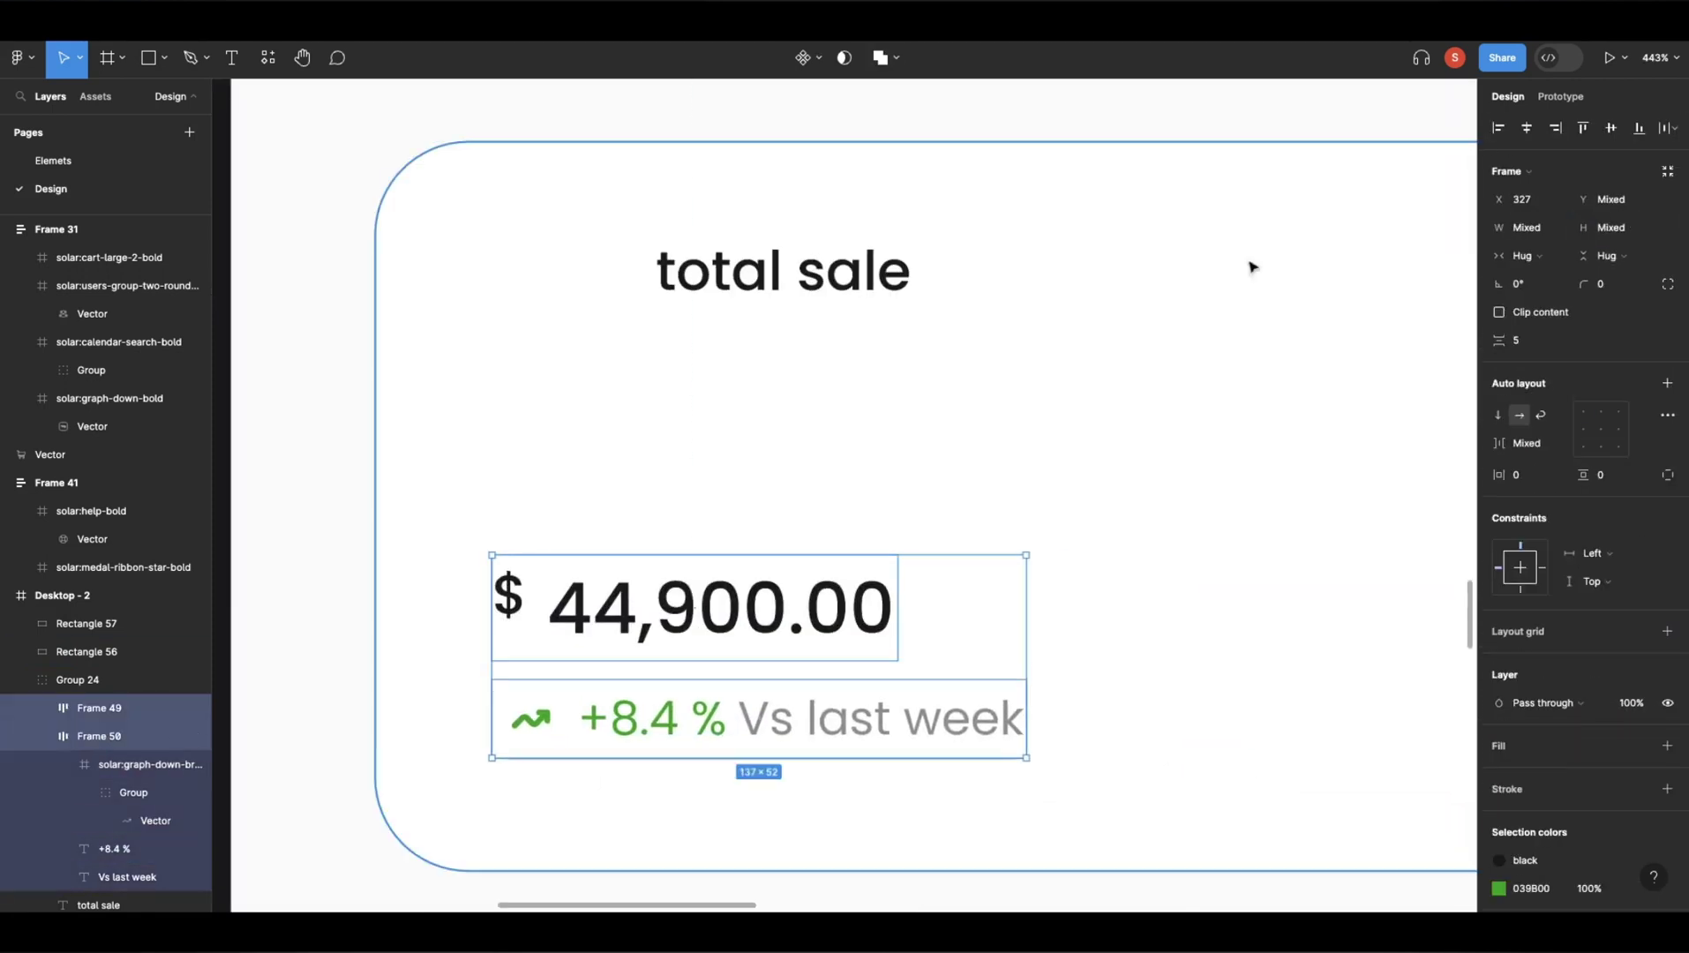
scroll(1252, 264, "down", 5)
key("r")
left_click_drag(640, 477, 711, 547)
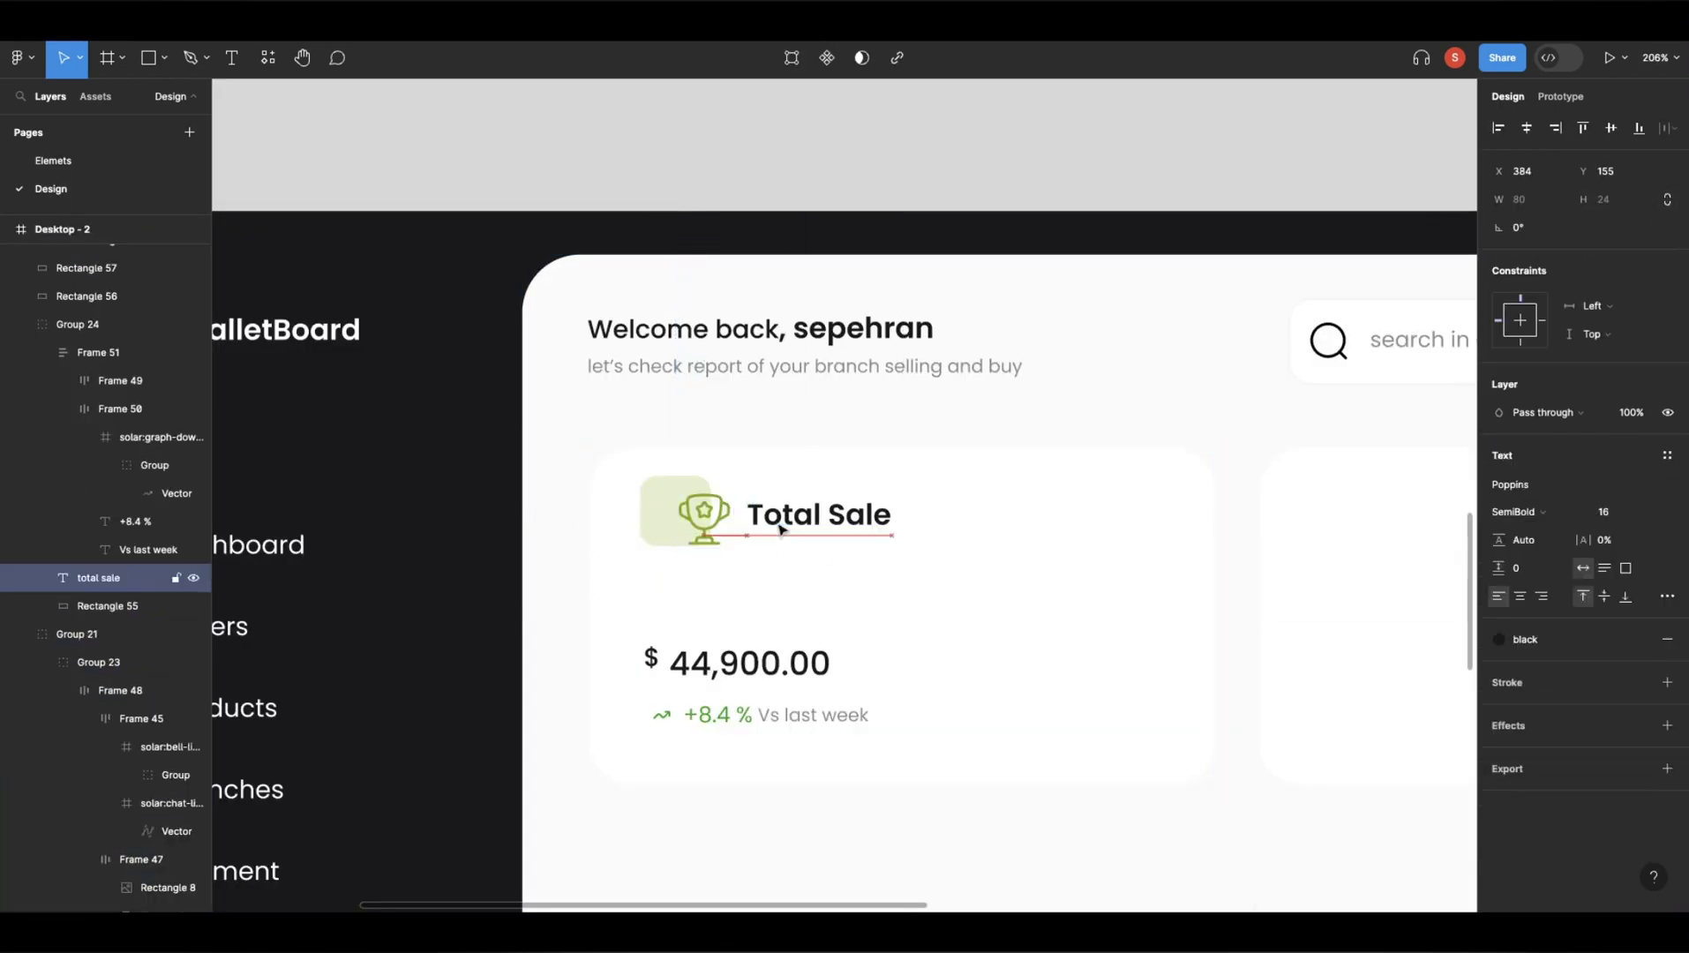
left_click(749, 700)
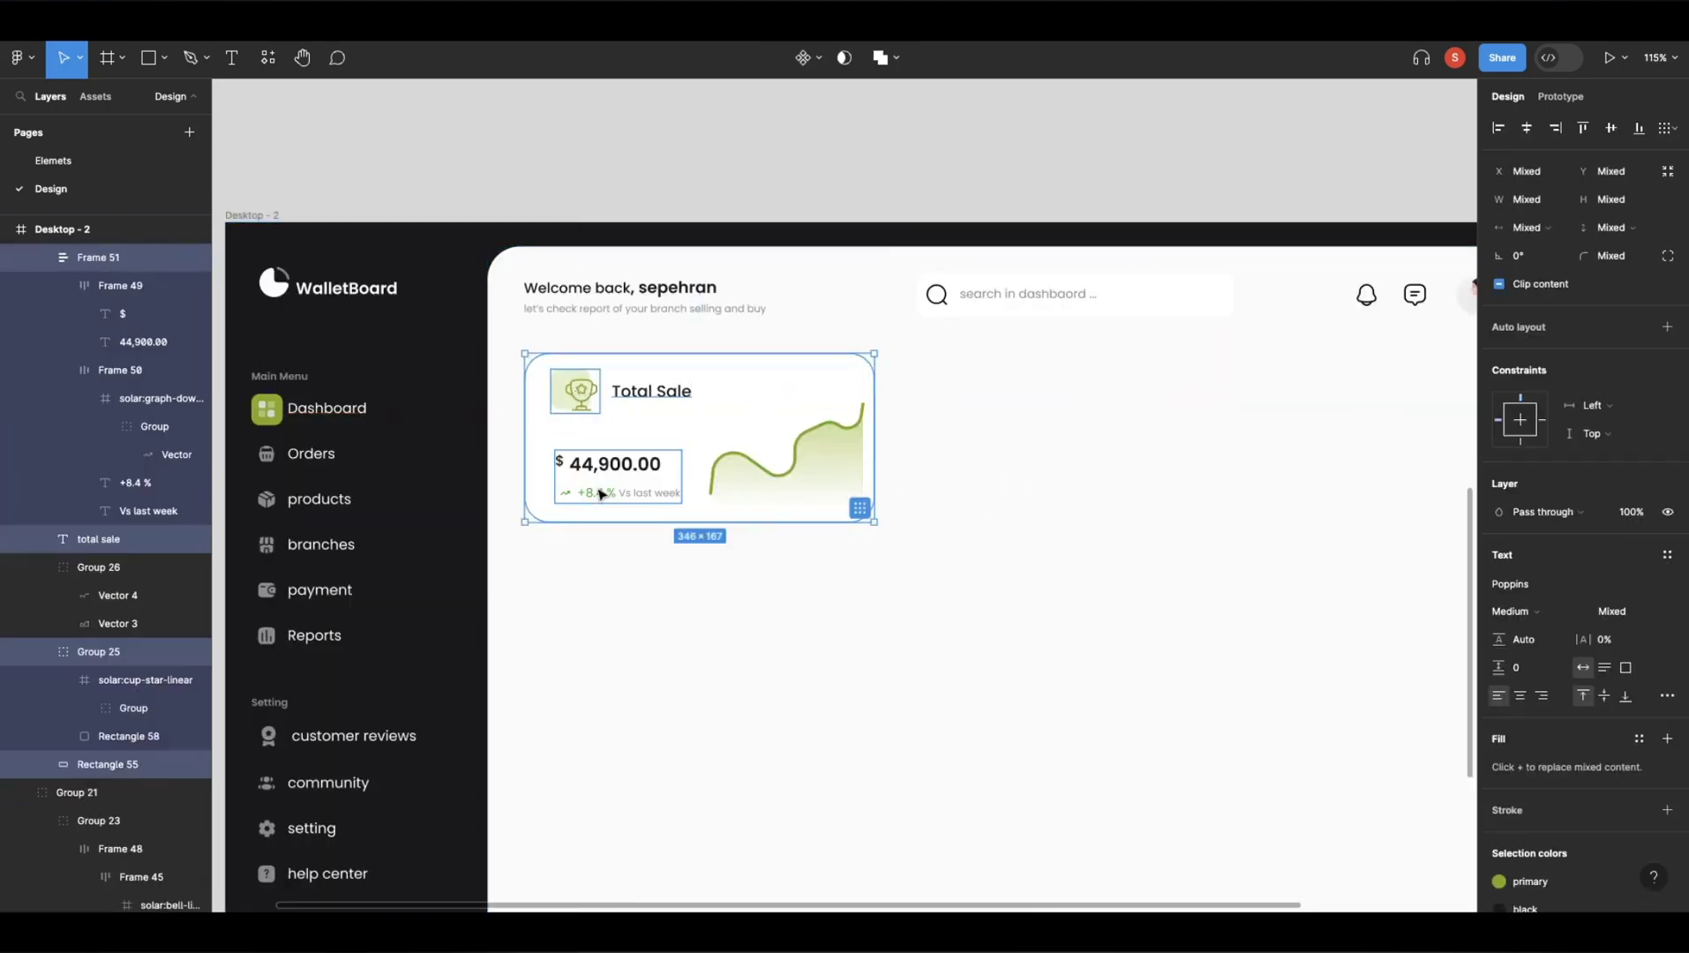
- Select the third card's sparkline and percentage text for editing
left_click(655, 399)
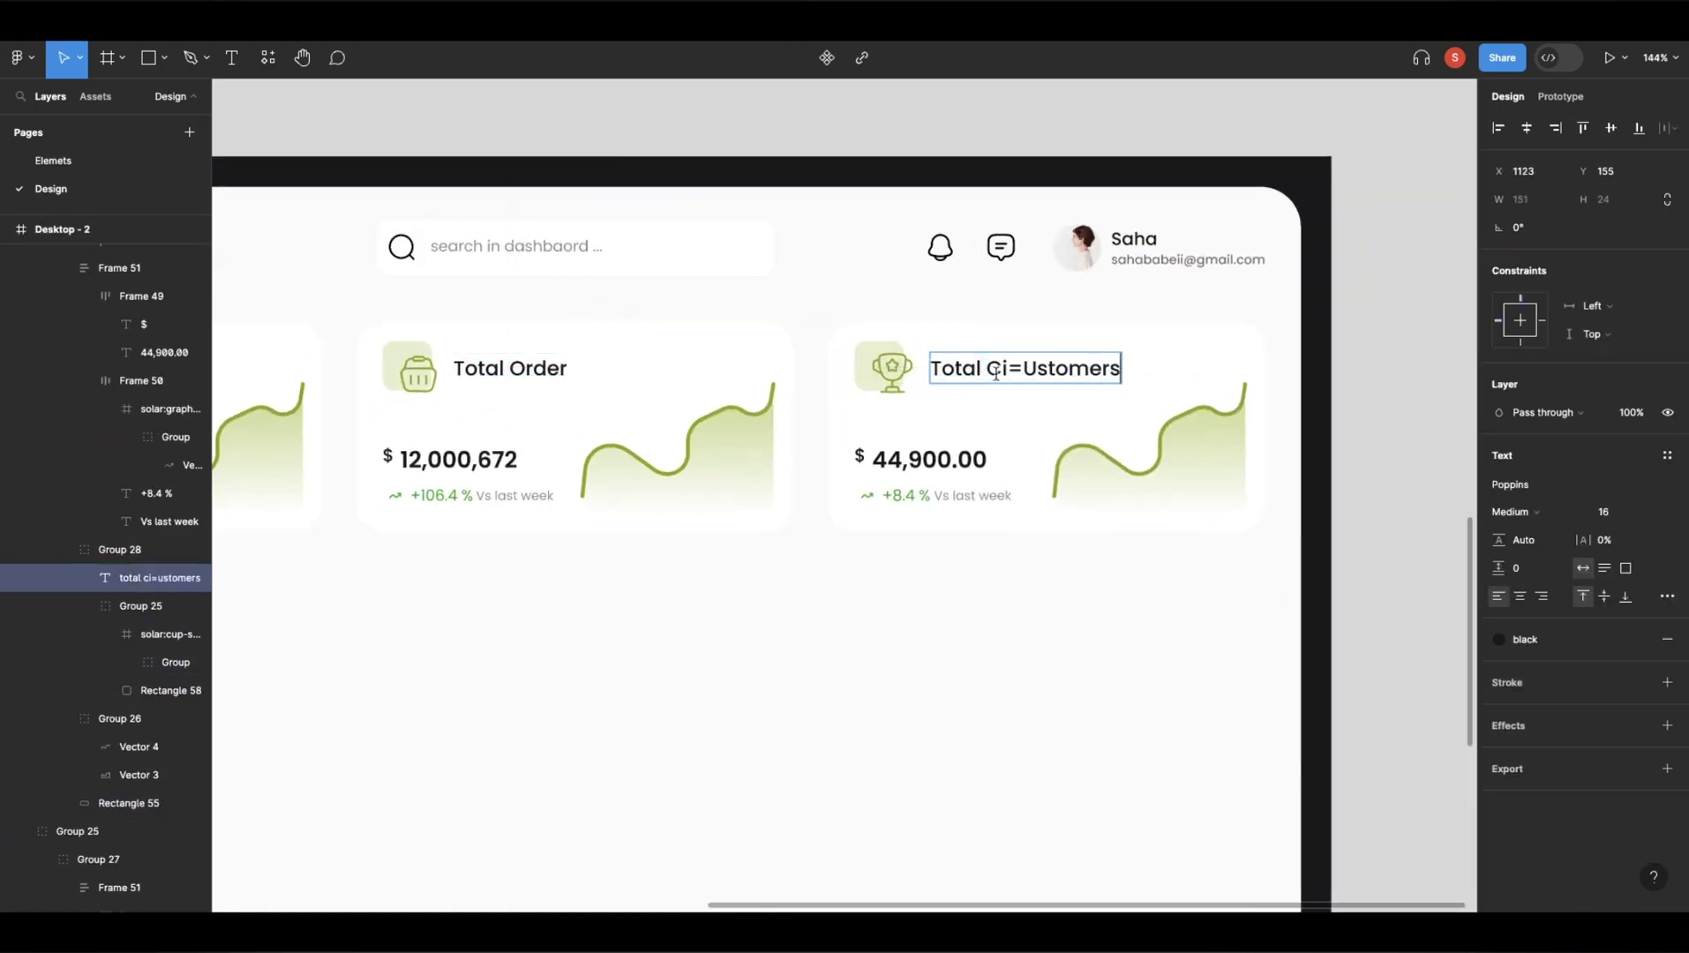
left_click(1139, 479)
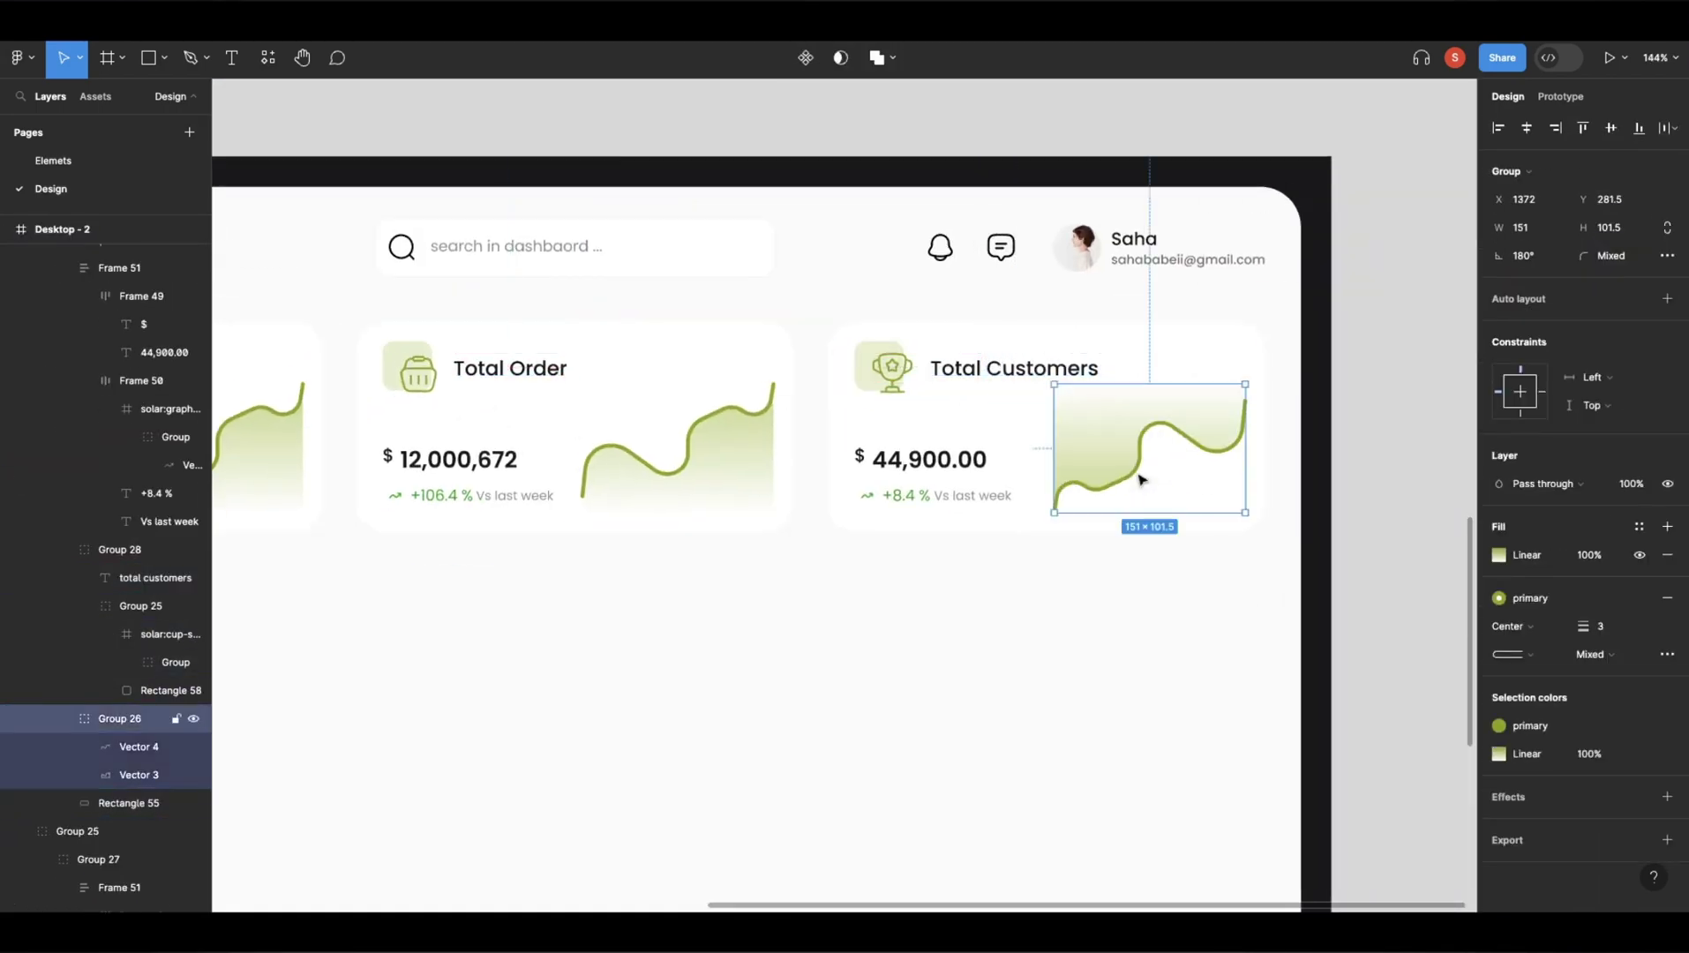
scroll(1253, 518, "up", 5)
left_click(623, 499)
type("Mounly")
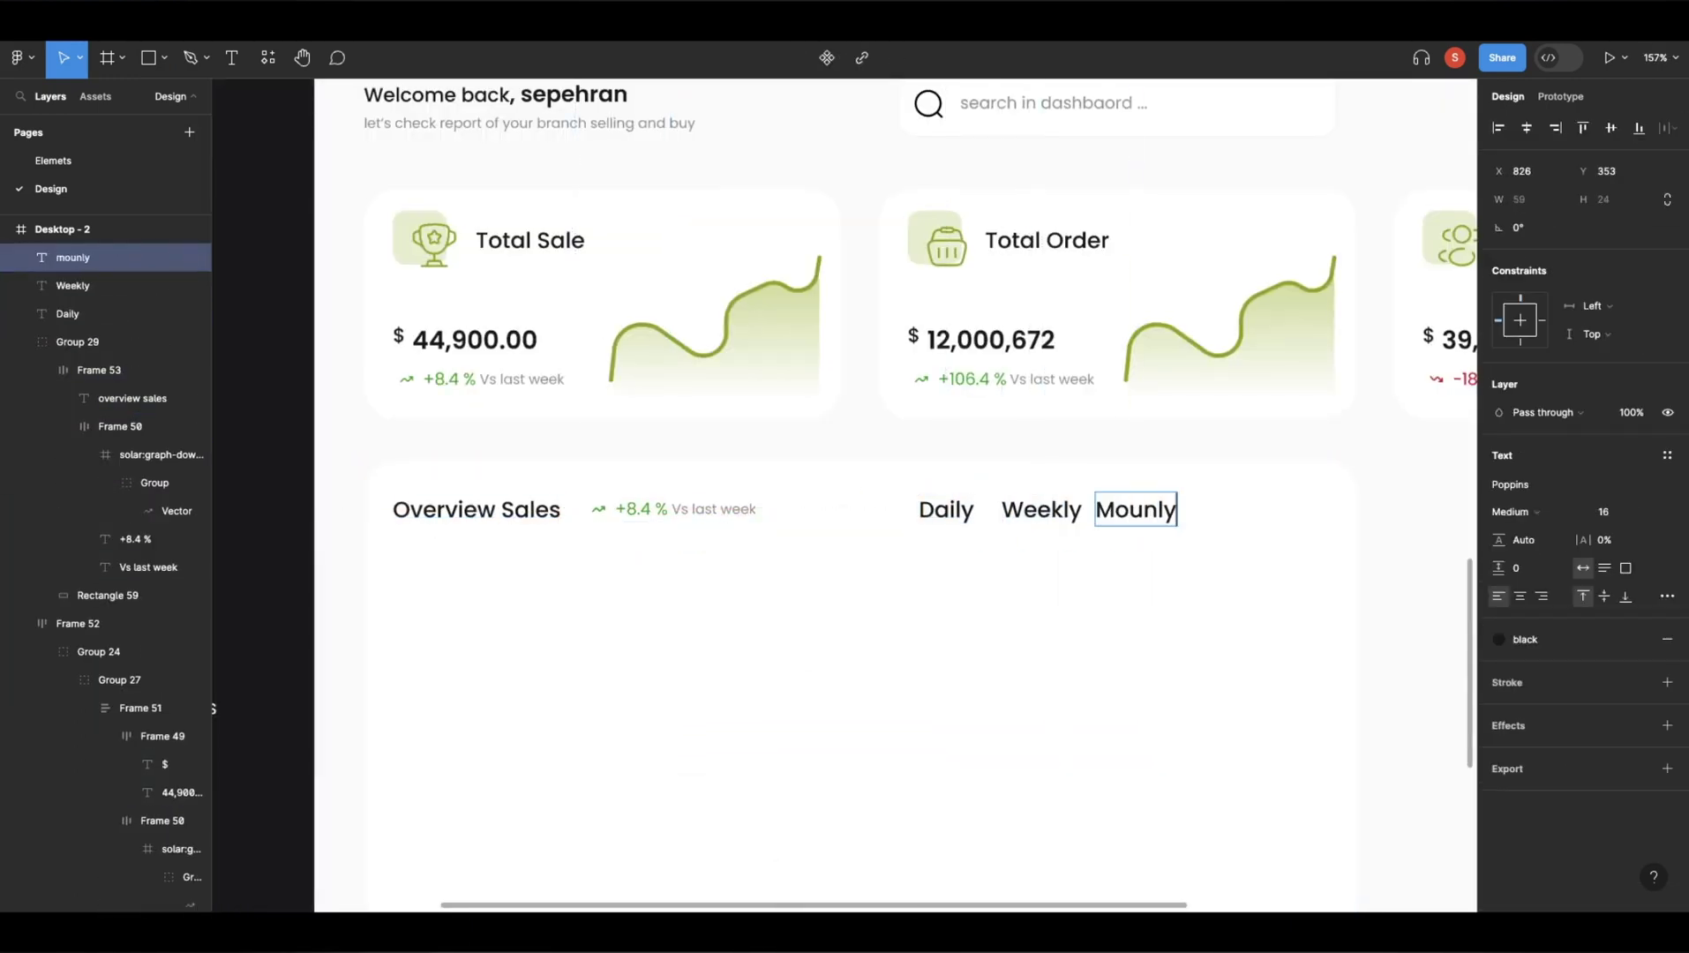
- Correct the 'Mounly' label to 'Monthly' and select the period labels
right_click(1218, 512)
left_click(1245, 554)
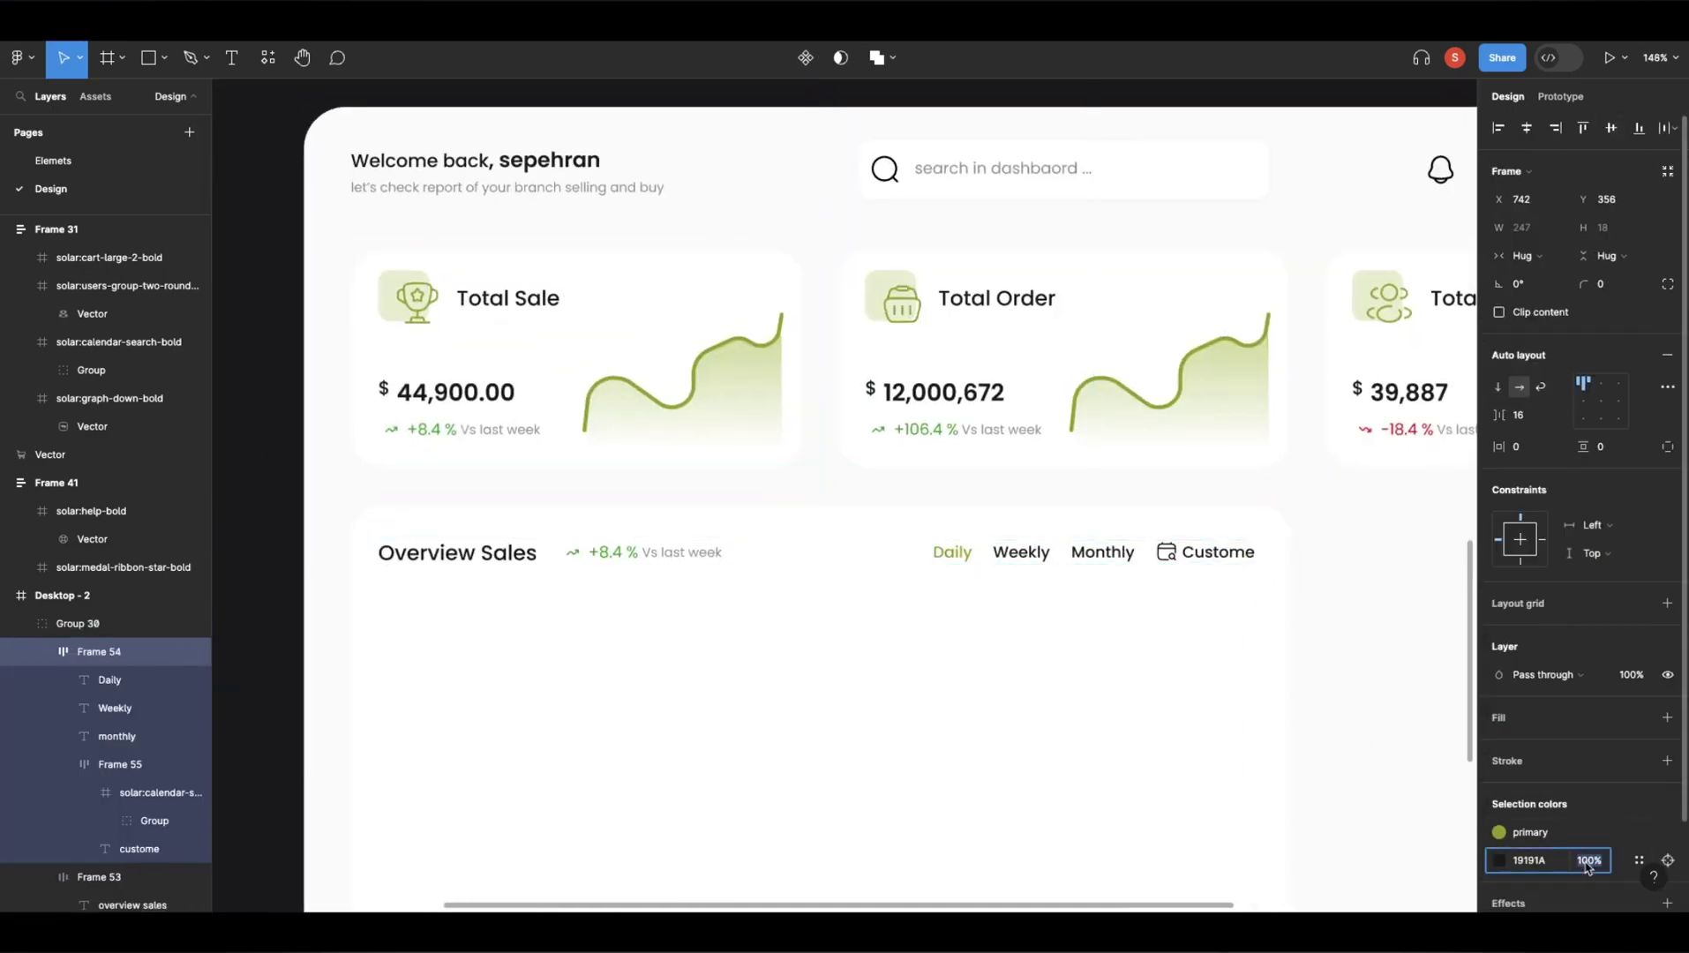
left_click(1028, 677)
left_click_drag(1346, 468, 1073, 499)
- Duplicate the labels into a packed auto-layout column of axis values
key("ctrl+d")
key("ctrl+d")
key("ctrl+d")
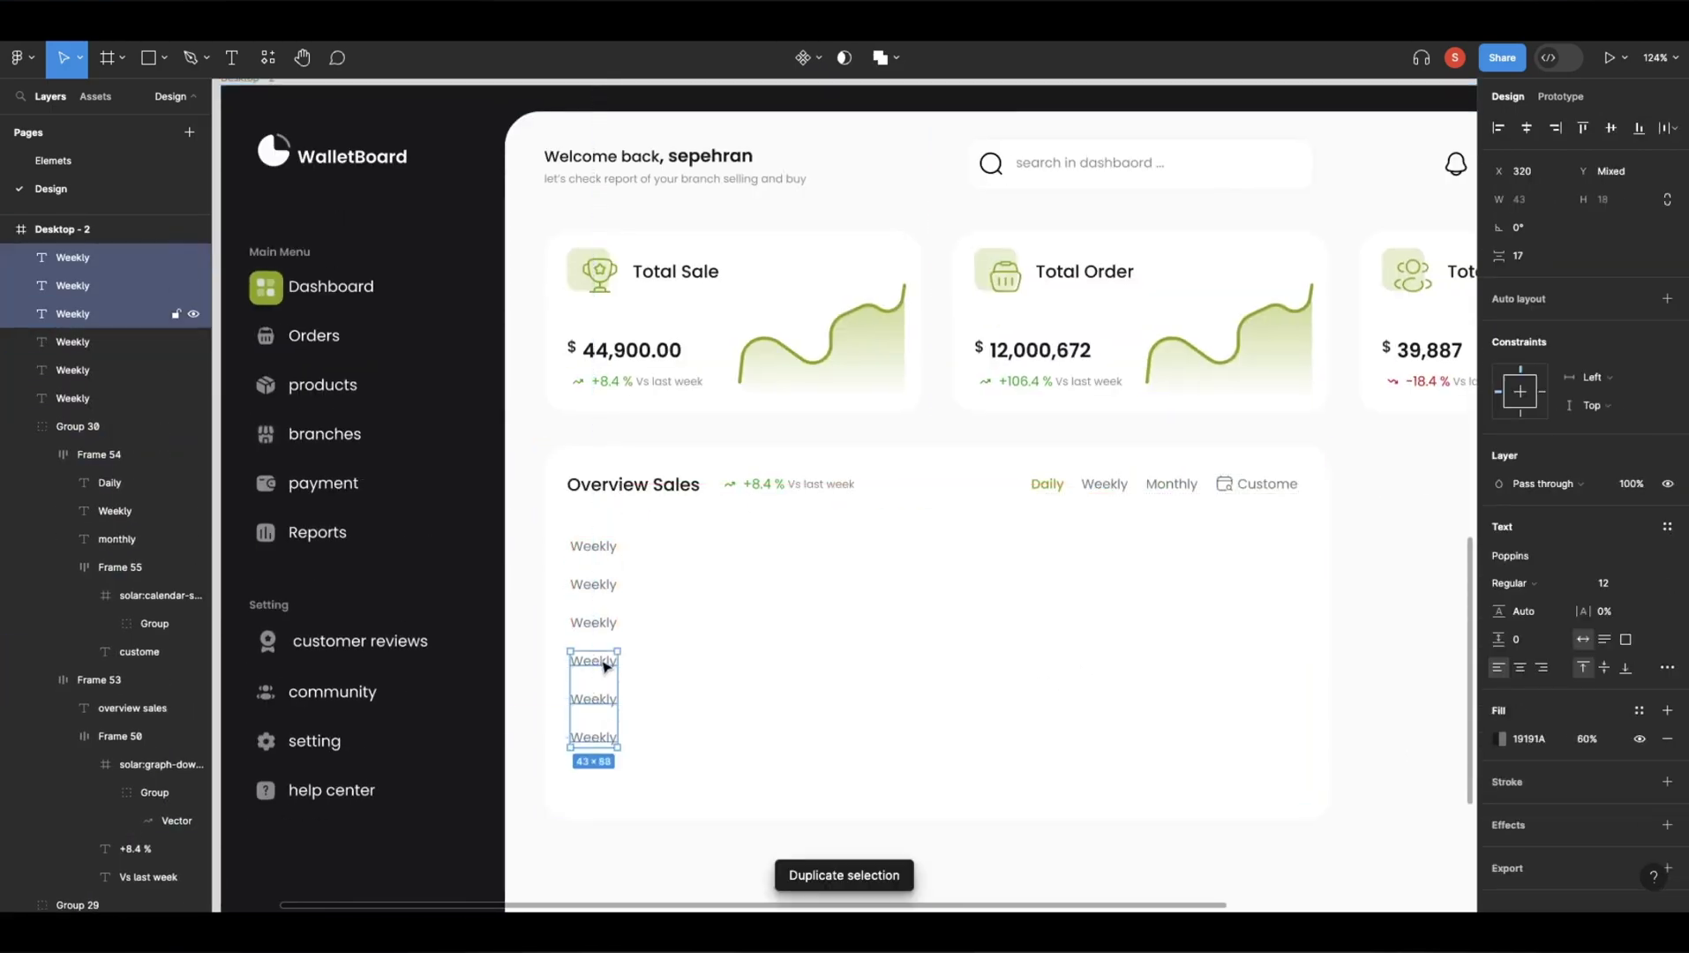
key("shift+a")
left_click(587, 766)
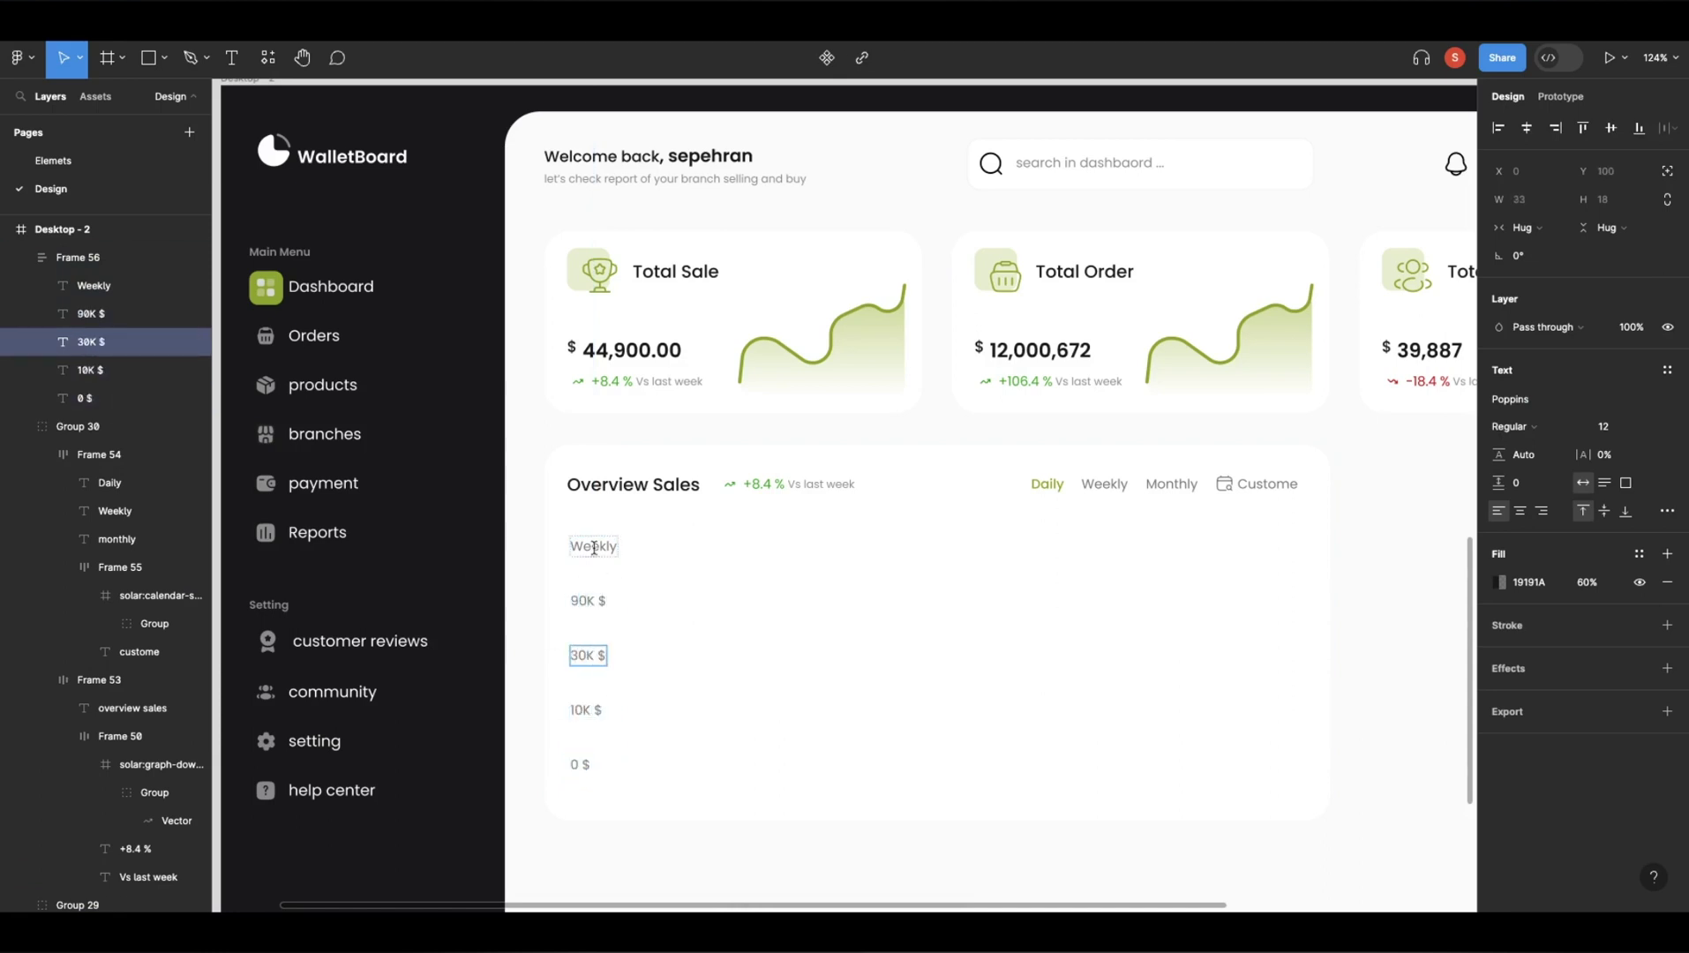
left_click(595, 552)
type("120k $")
left_click(1602, 427)
- Fit the gradient area shape to the plot and duplicate it for an outline curve
left_click(733, 764)
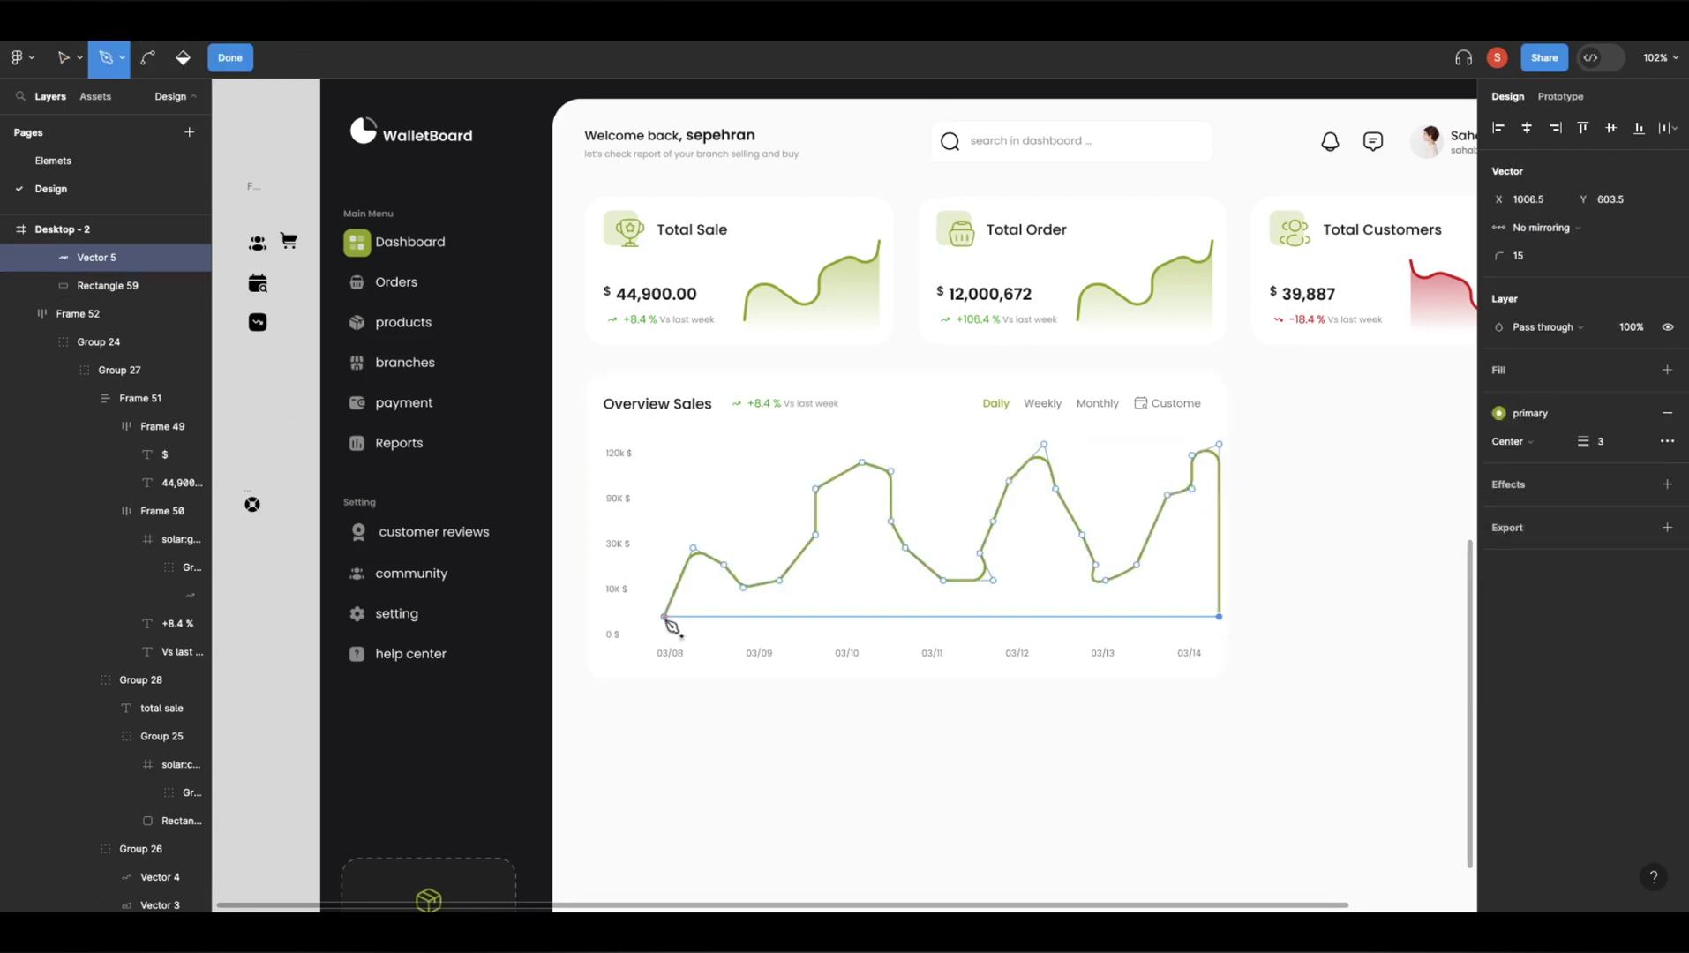
left_click_drag(1198, 444, 1199, 483)
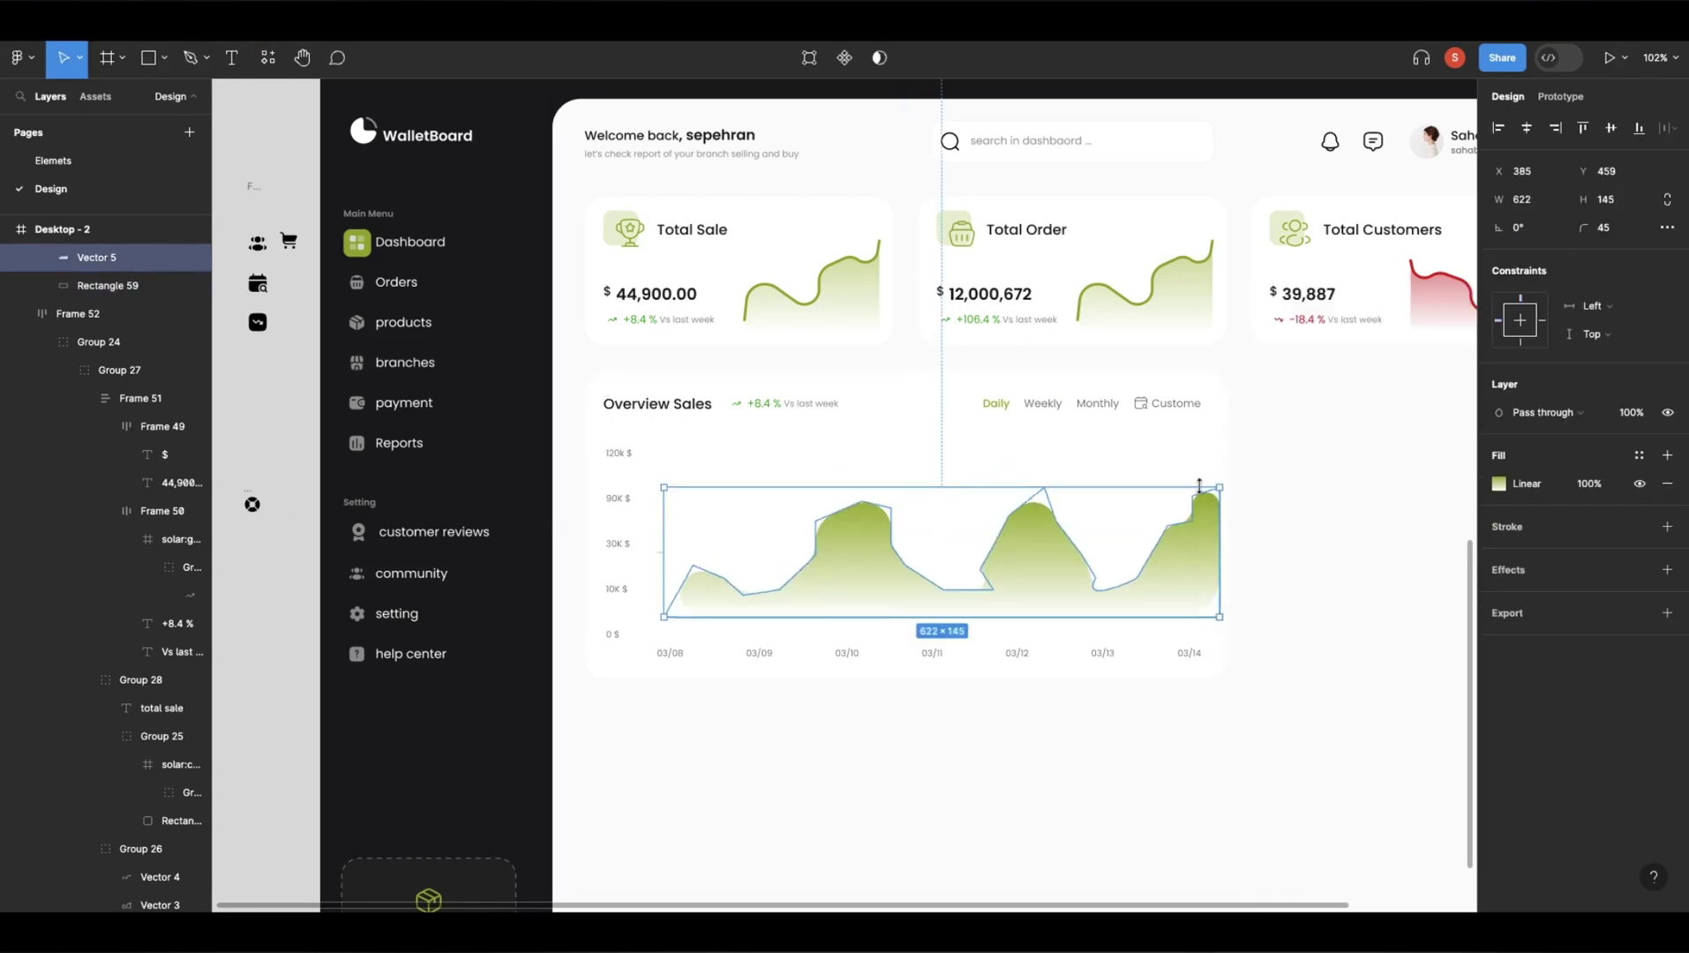
key("ctrl+d")
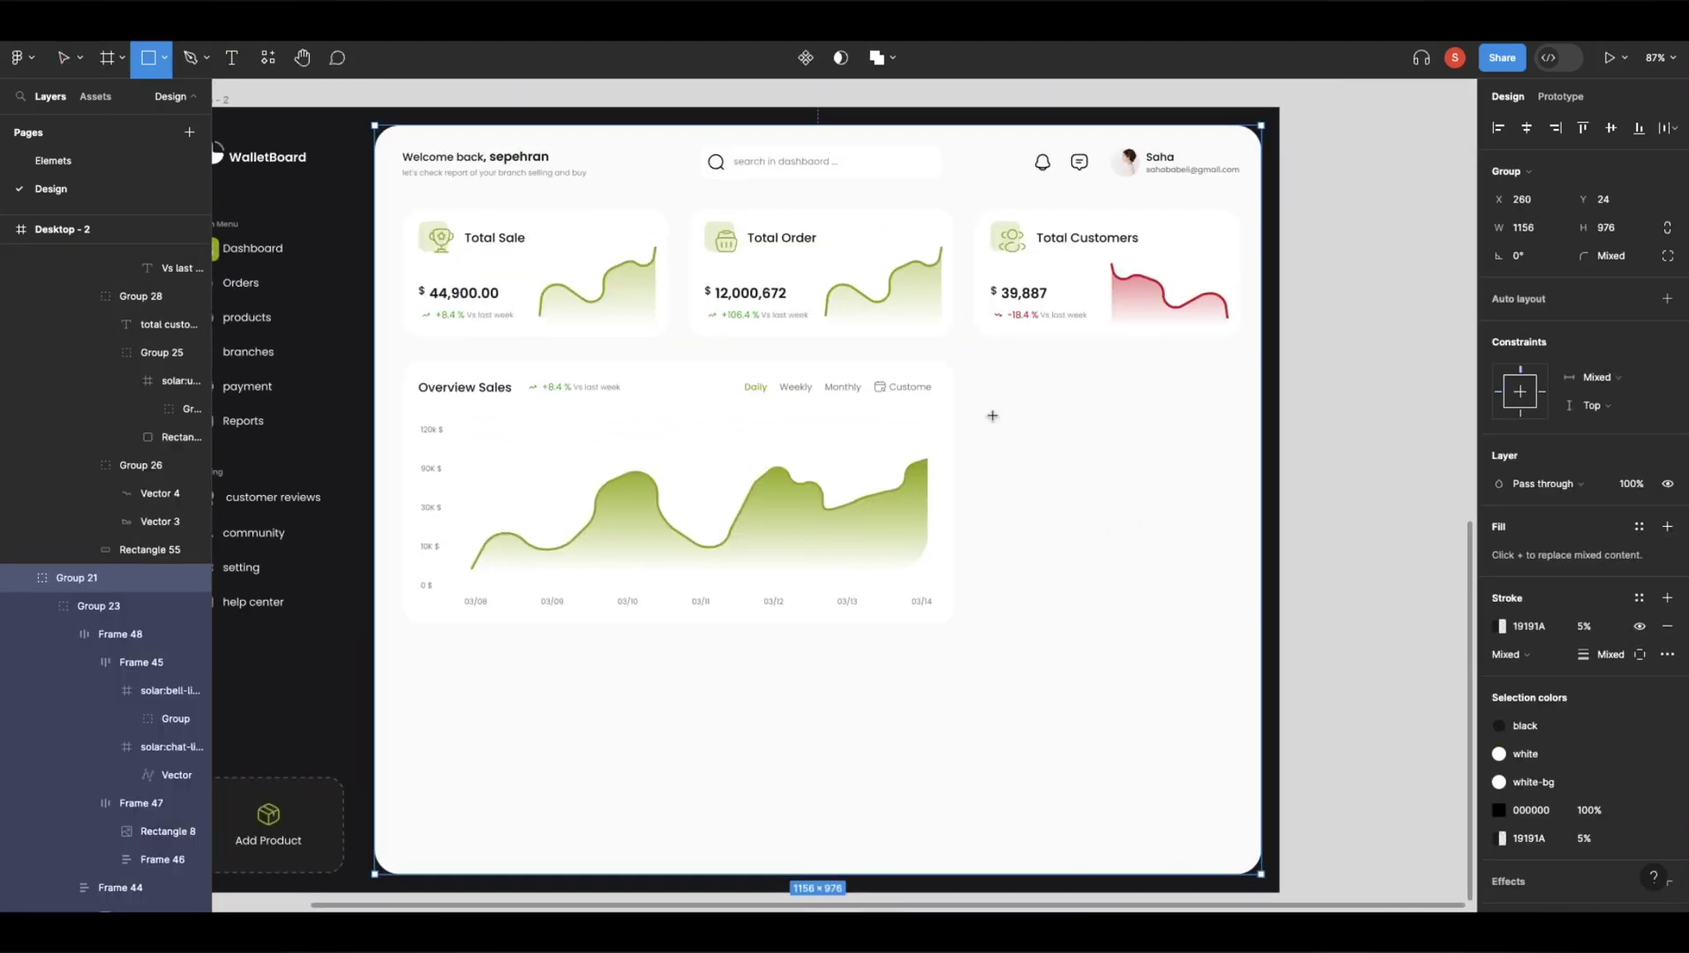
- Draw the Sale Reports card with a title-and-dropdown auto layout and a circle inside
left_click_drag(975, 359, 1240, 623)
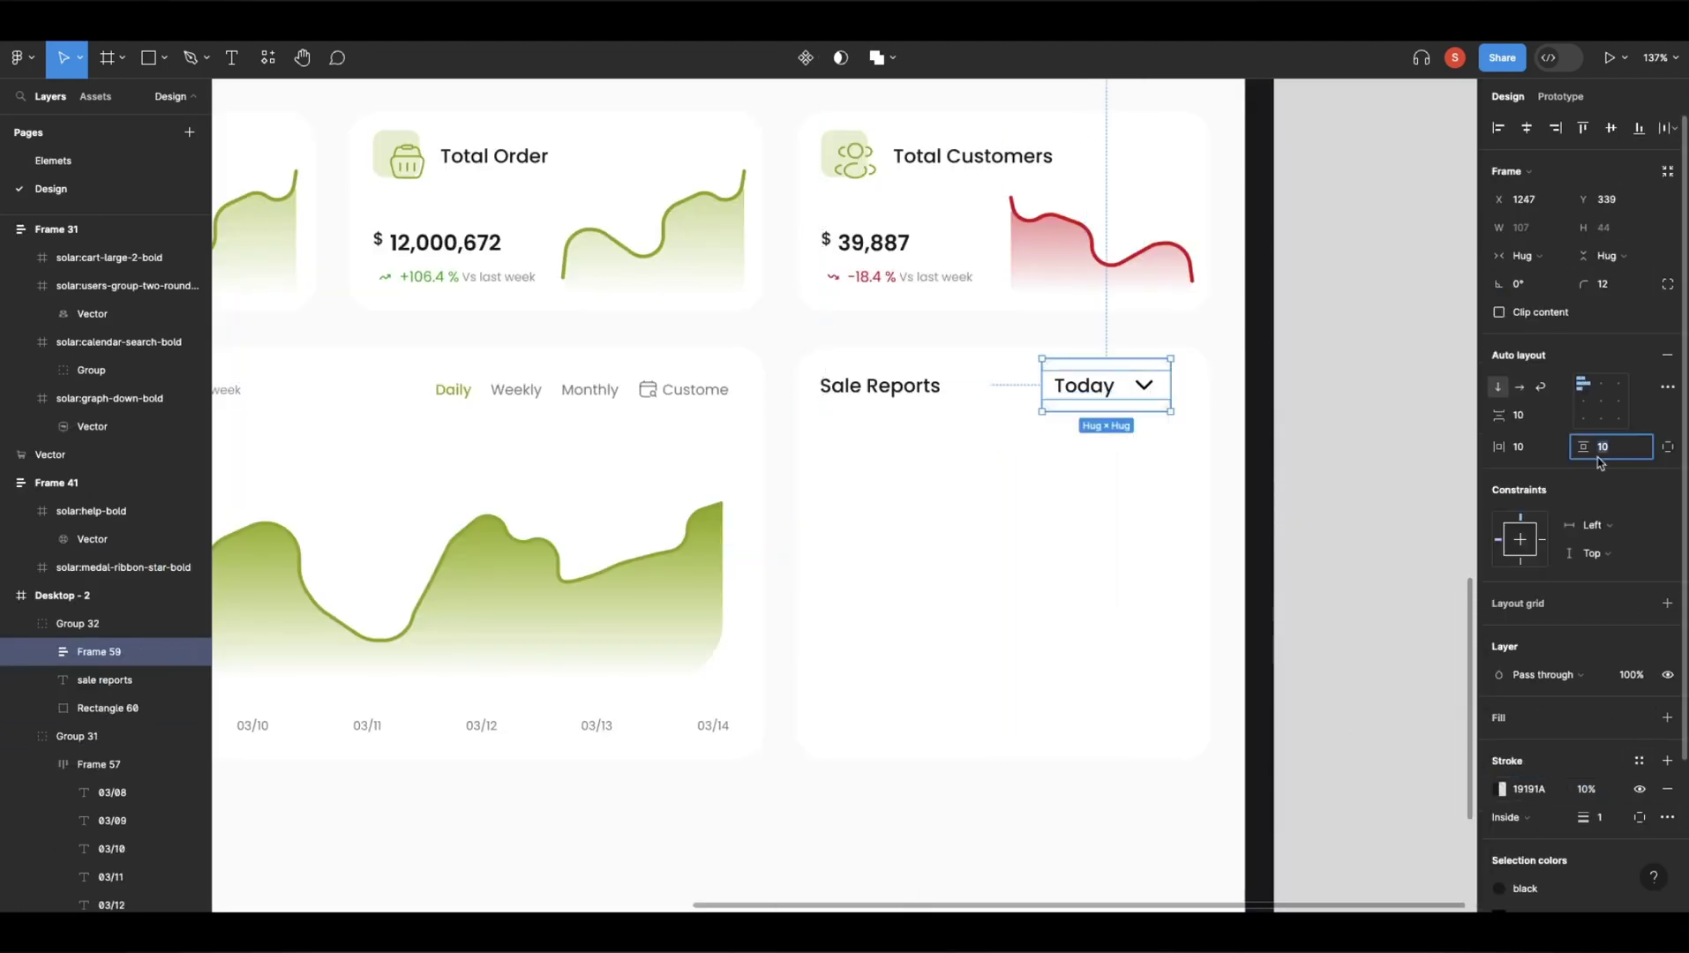
key("shift+a")
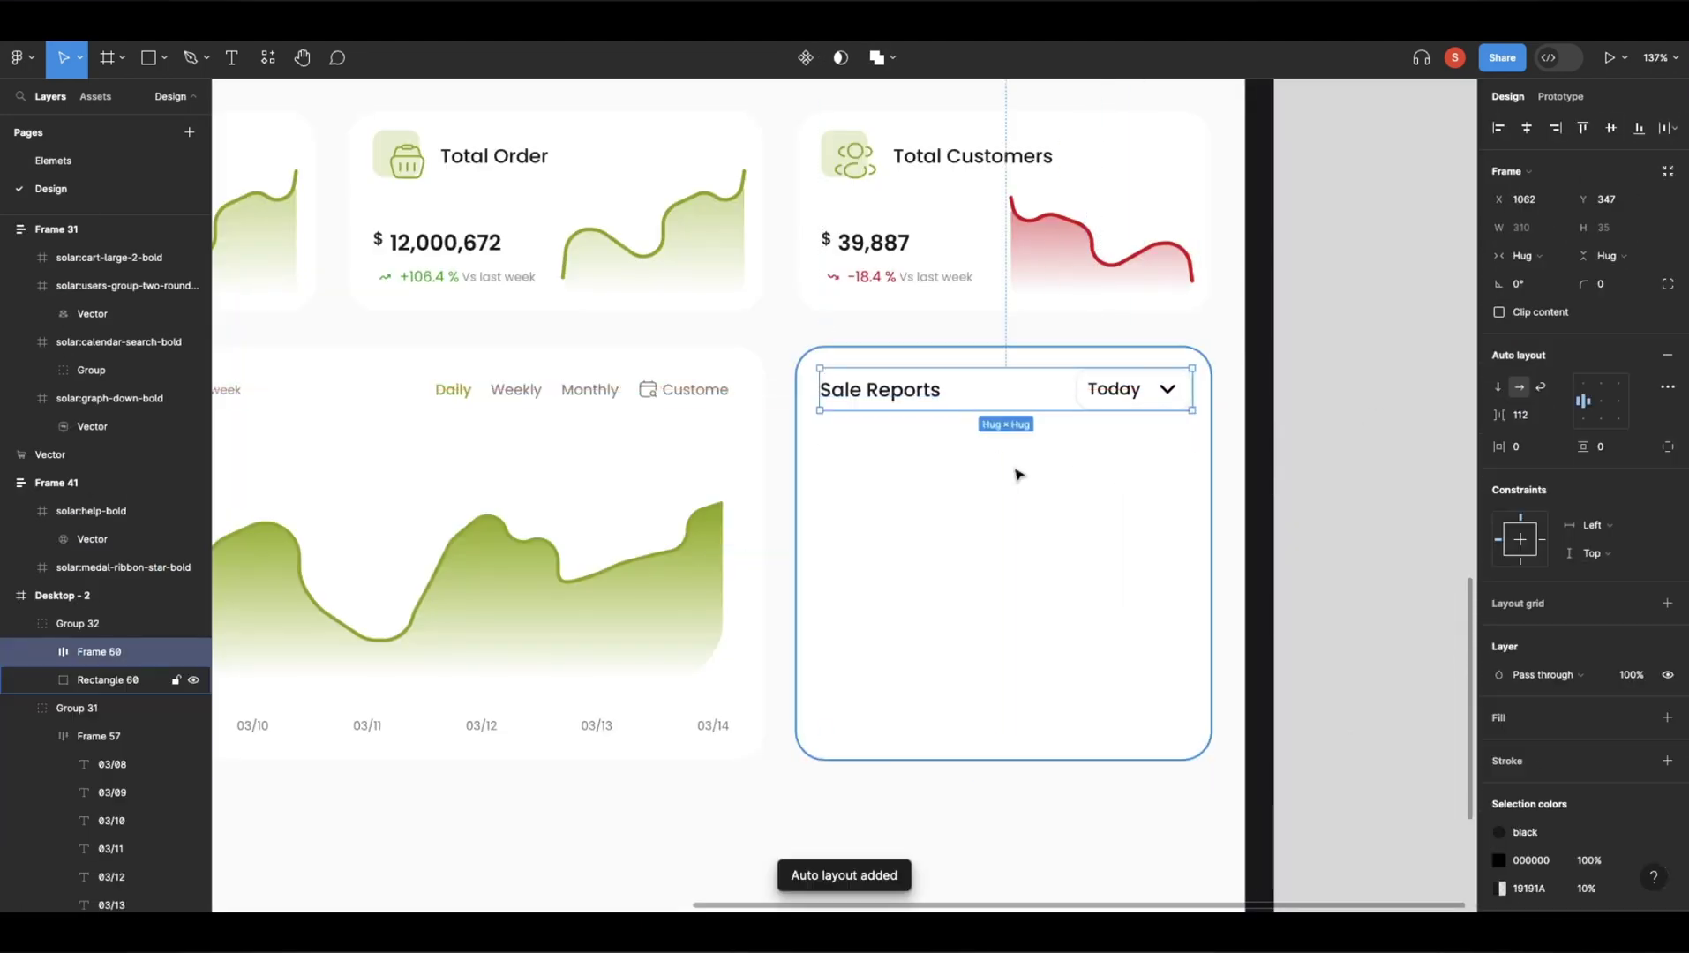
key("o")
left_click_drag(928, 457, 1071, 600)
- Duplicate the donut arc at full opacity, sweep it around and widen the hole
scroll(1087, 552, "up", 3)
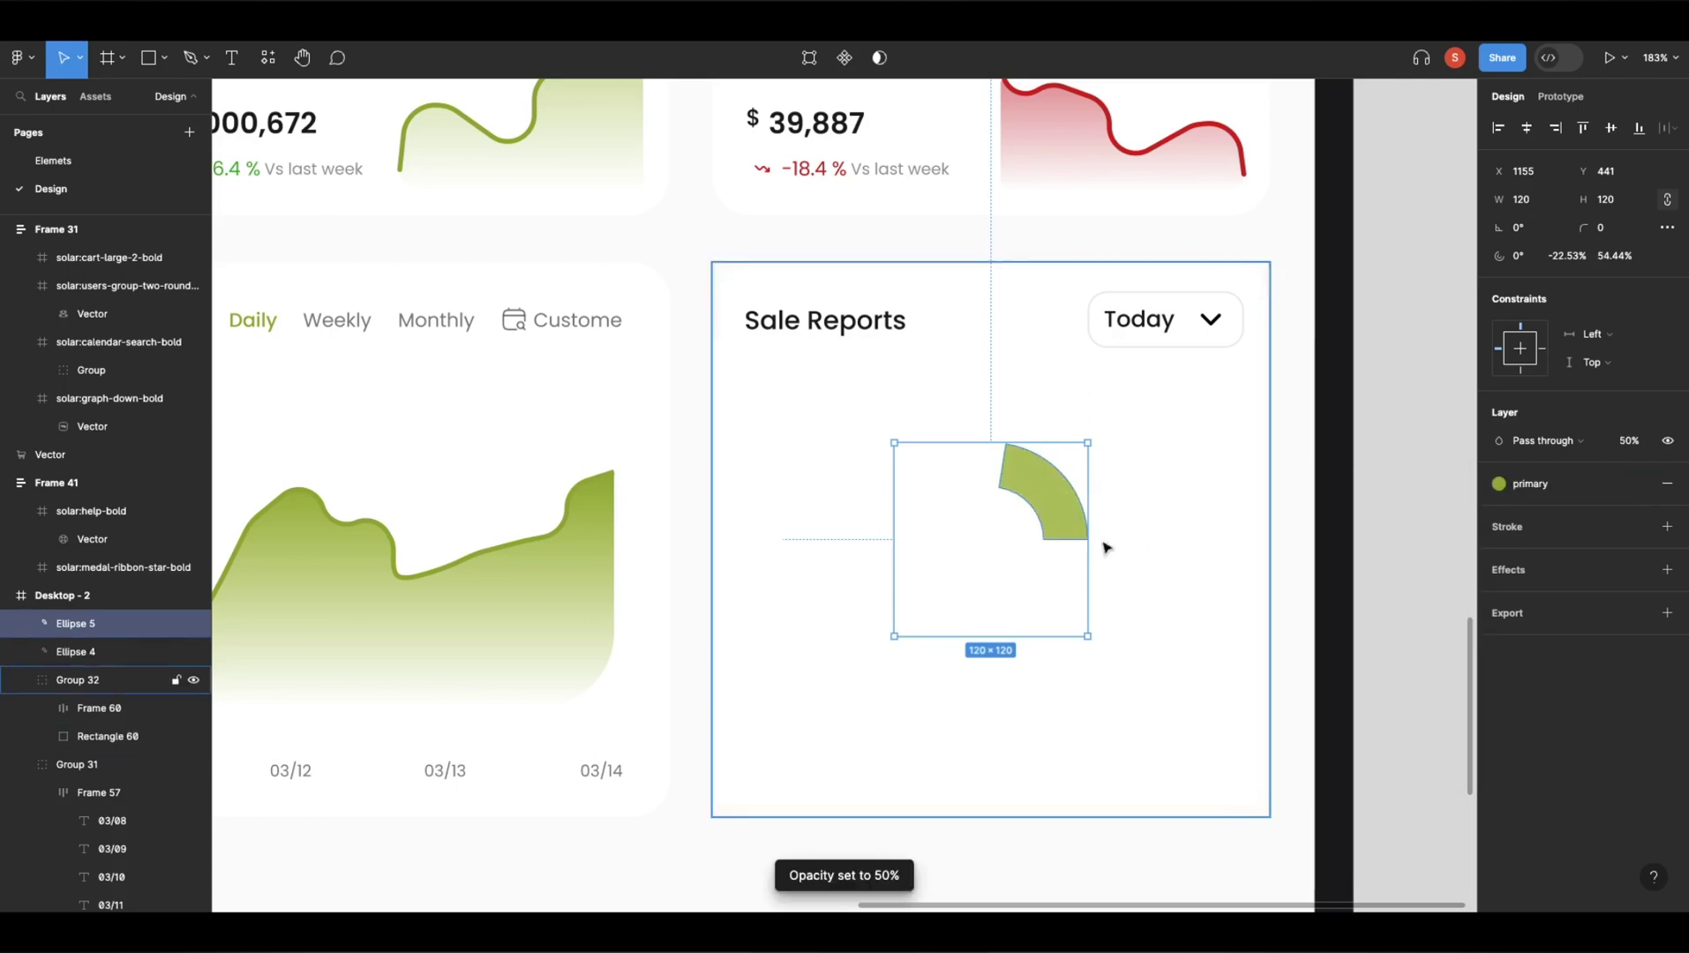
scroll(906, 542, "up", 5)
key("ctrl+d")
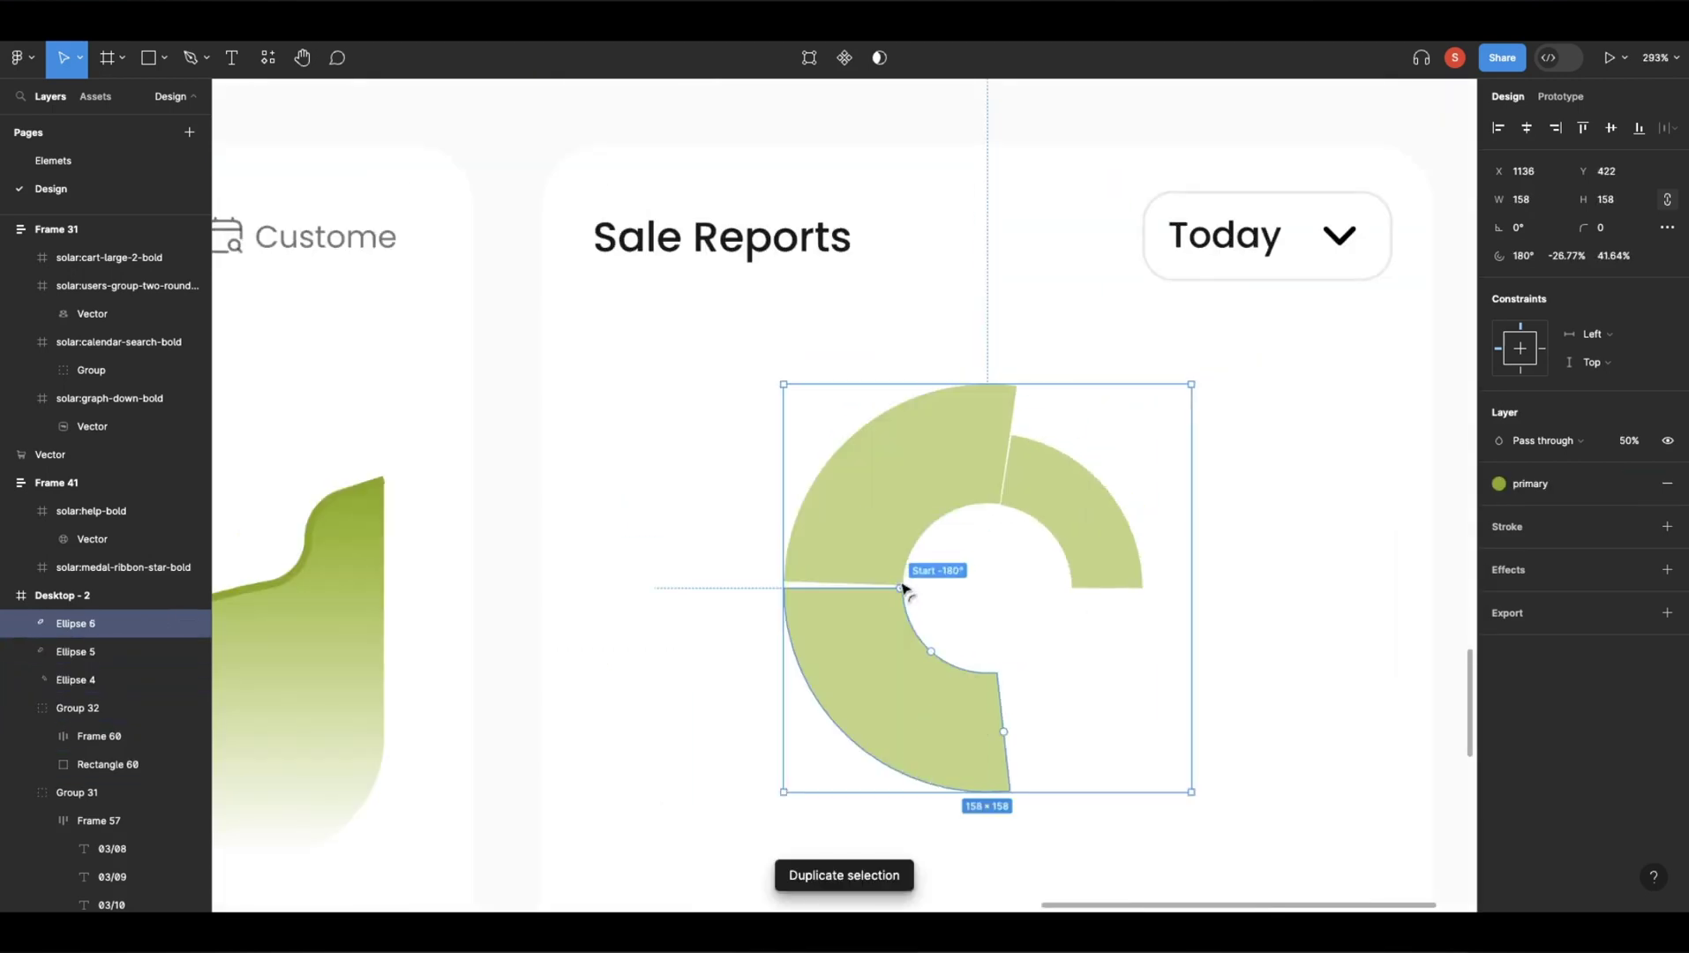
key("8")
key("0")
left_click_drag(1191, 793, 1233, 836)
scroll(1233, 836, "up", 5)
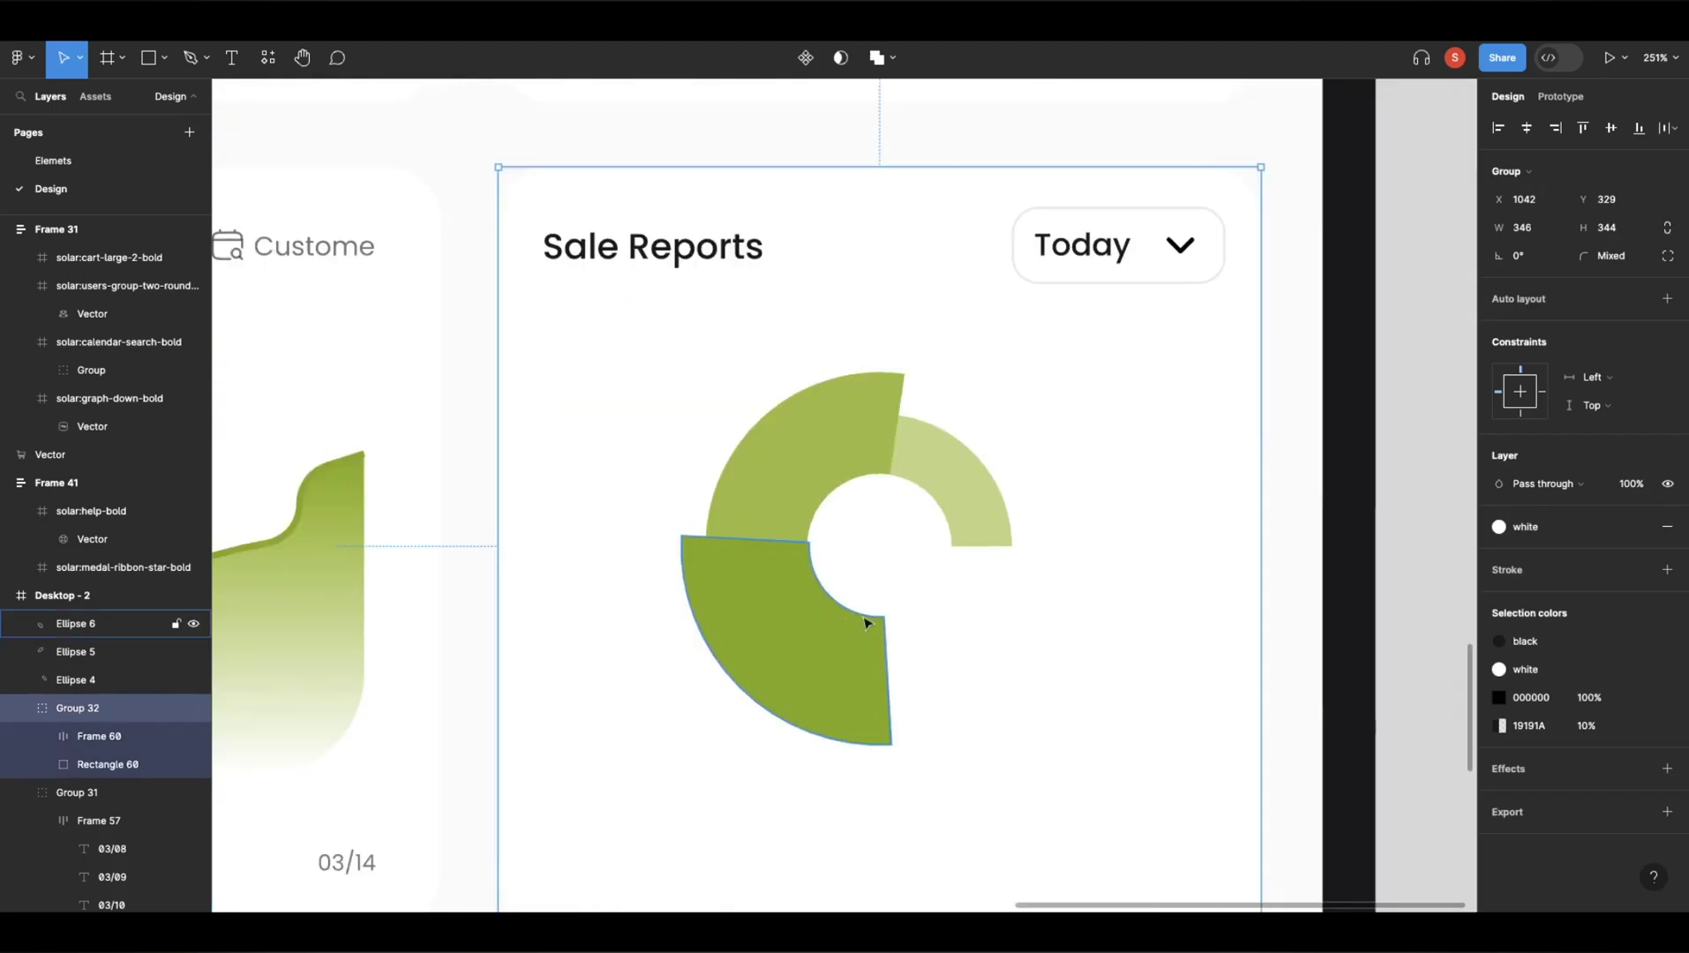
left_click_drag(1015, 648, 983, 688)
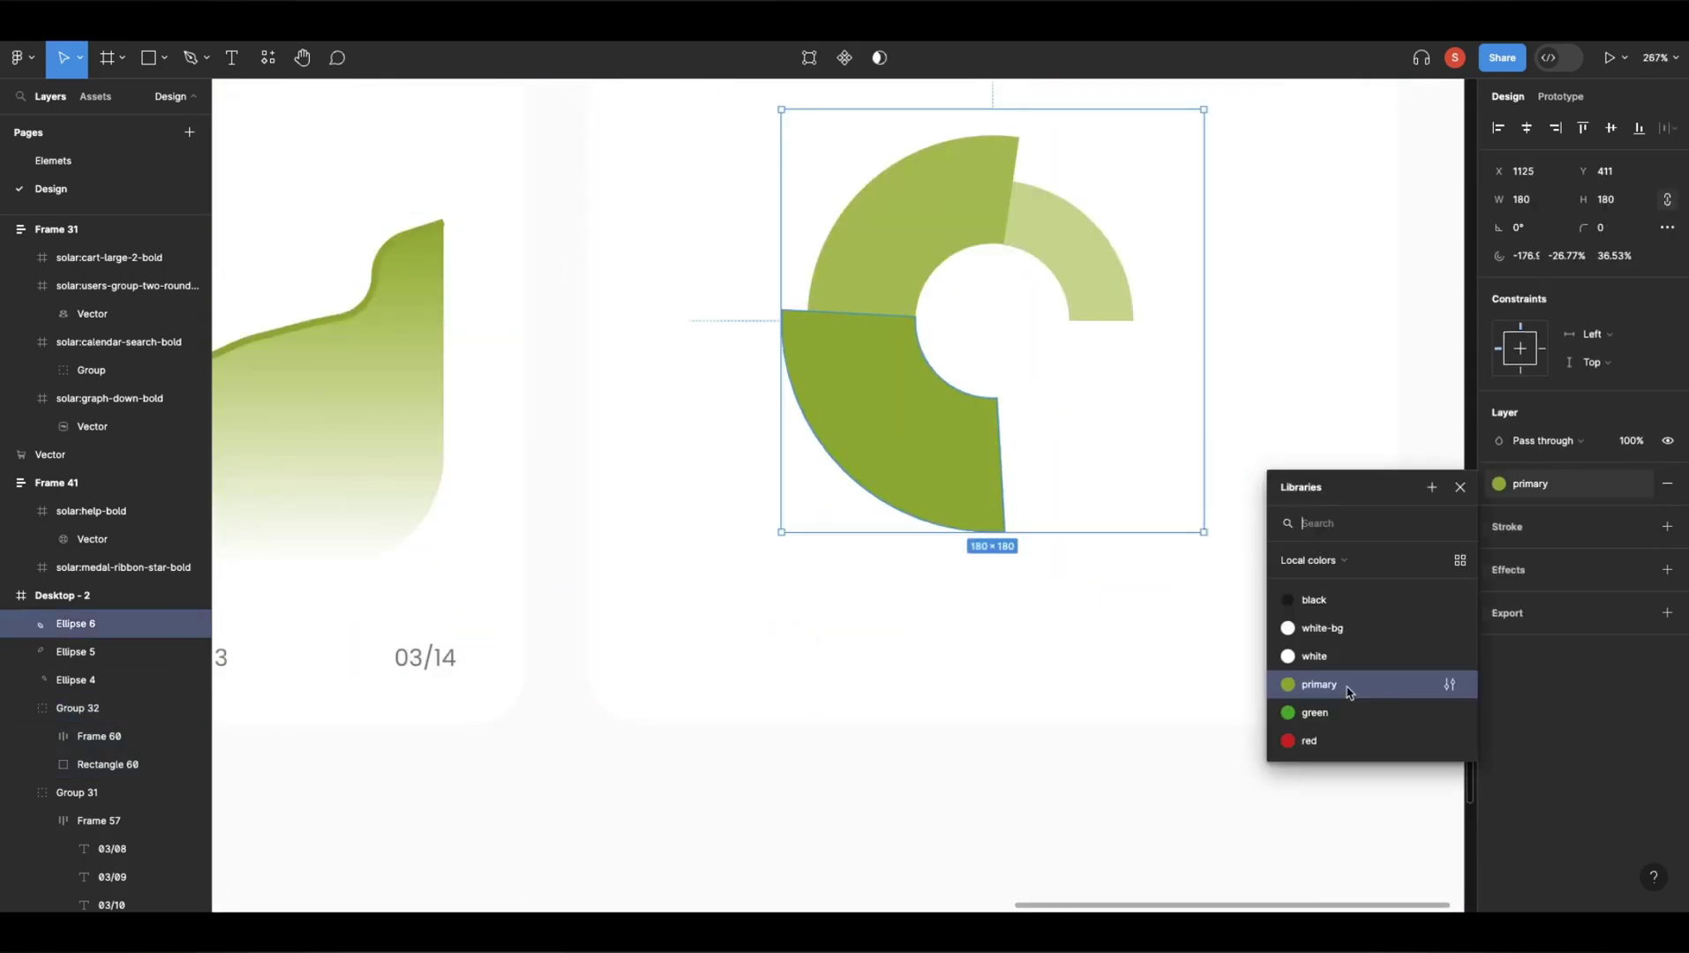
- Colour the donut arcs green and black at full opacity
left_click(1499, 484)
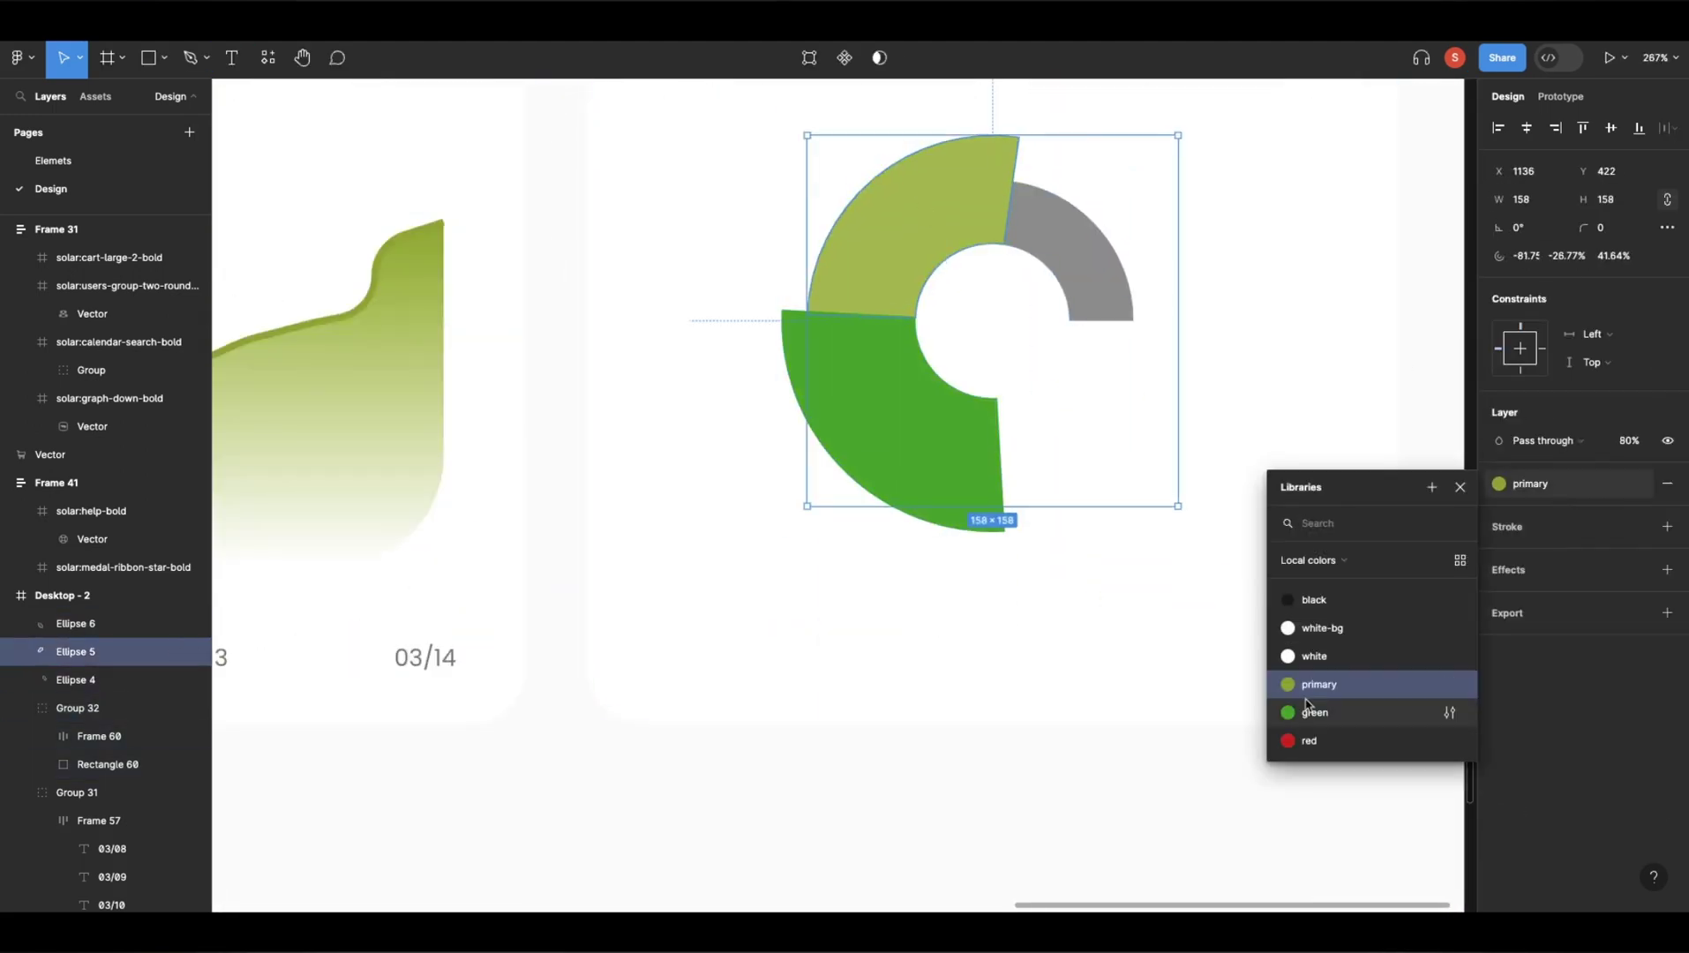
left_click(1320, 595)
scroll(1018, 377, "down", 2)
key("0")
scroll(964, 411, "down", 1)
- Paste the Search, Ads(Refer), Direct legend and edit its label text
key("ctrl+v")
double_click(783, 668)
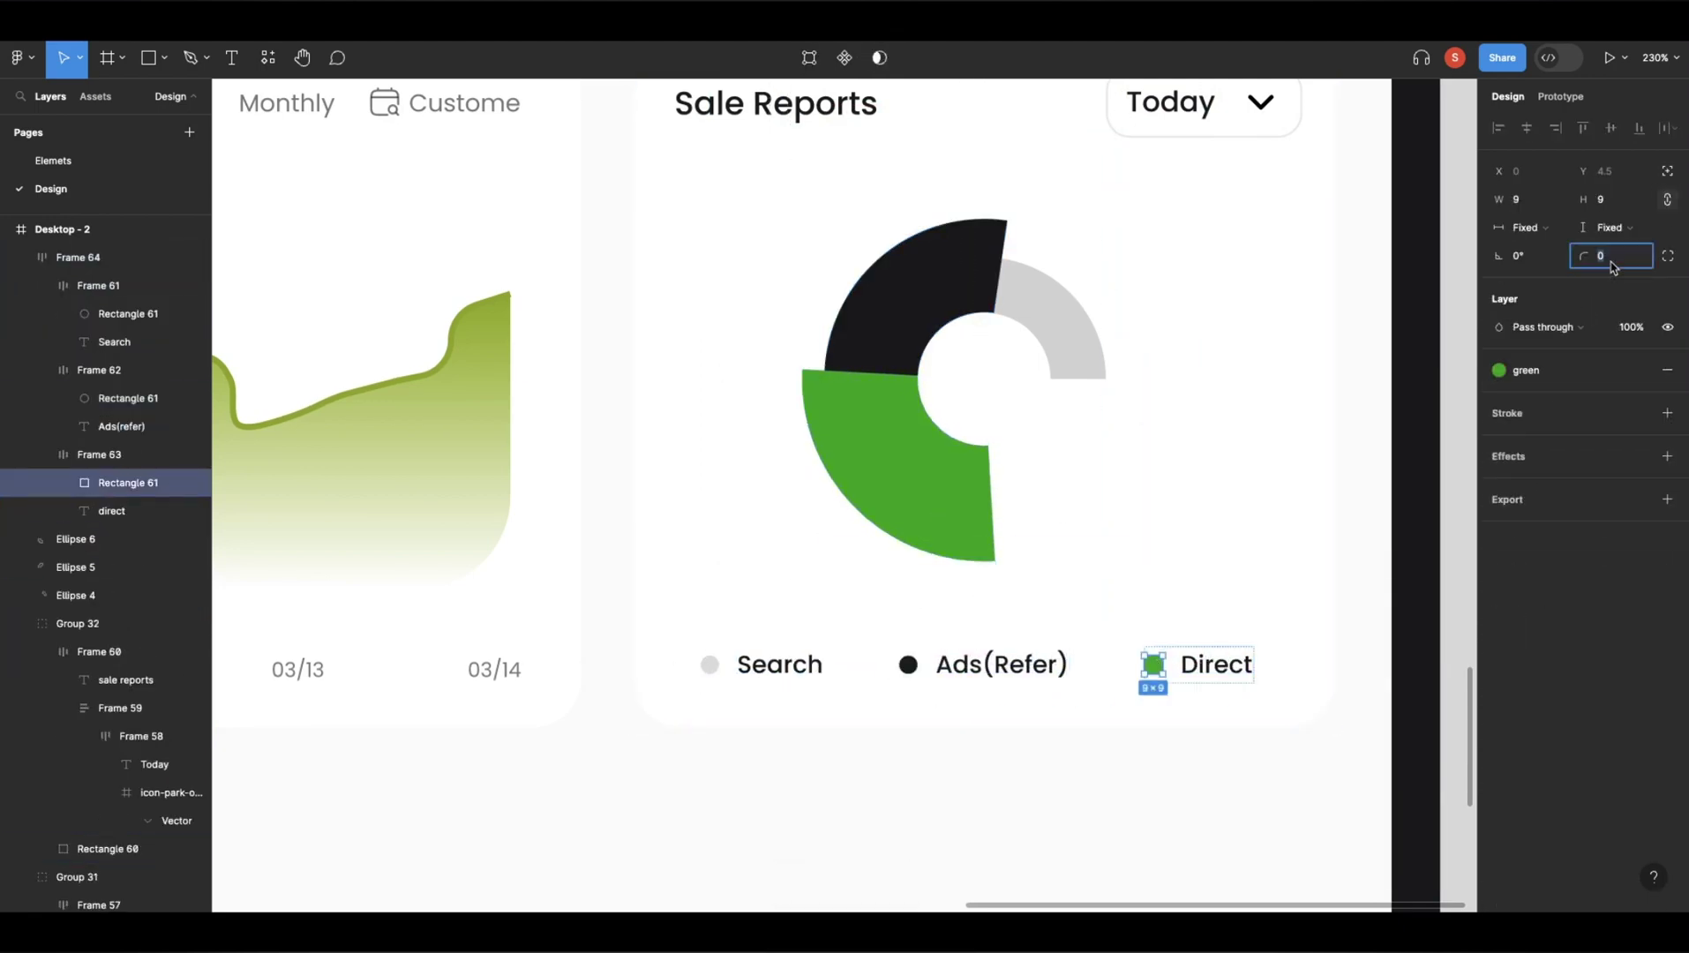
left_click(938, 439)
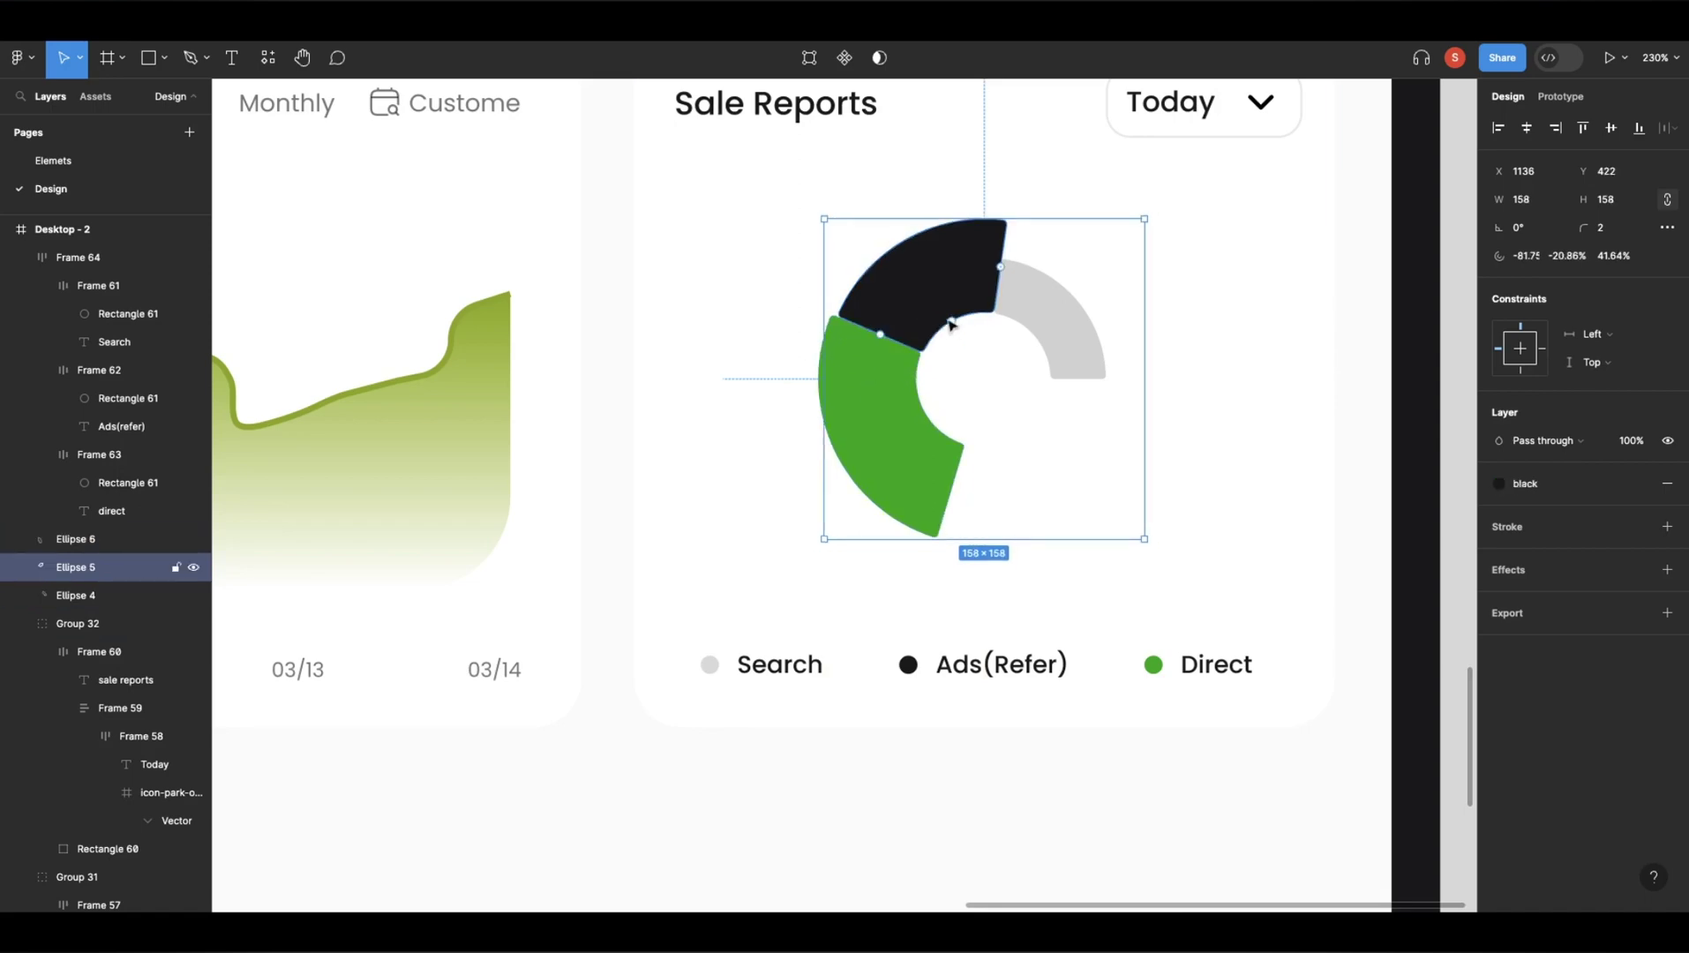
scroll(1135, 231, "down", 5)
scroll(1086, 457, "down", 5)
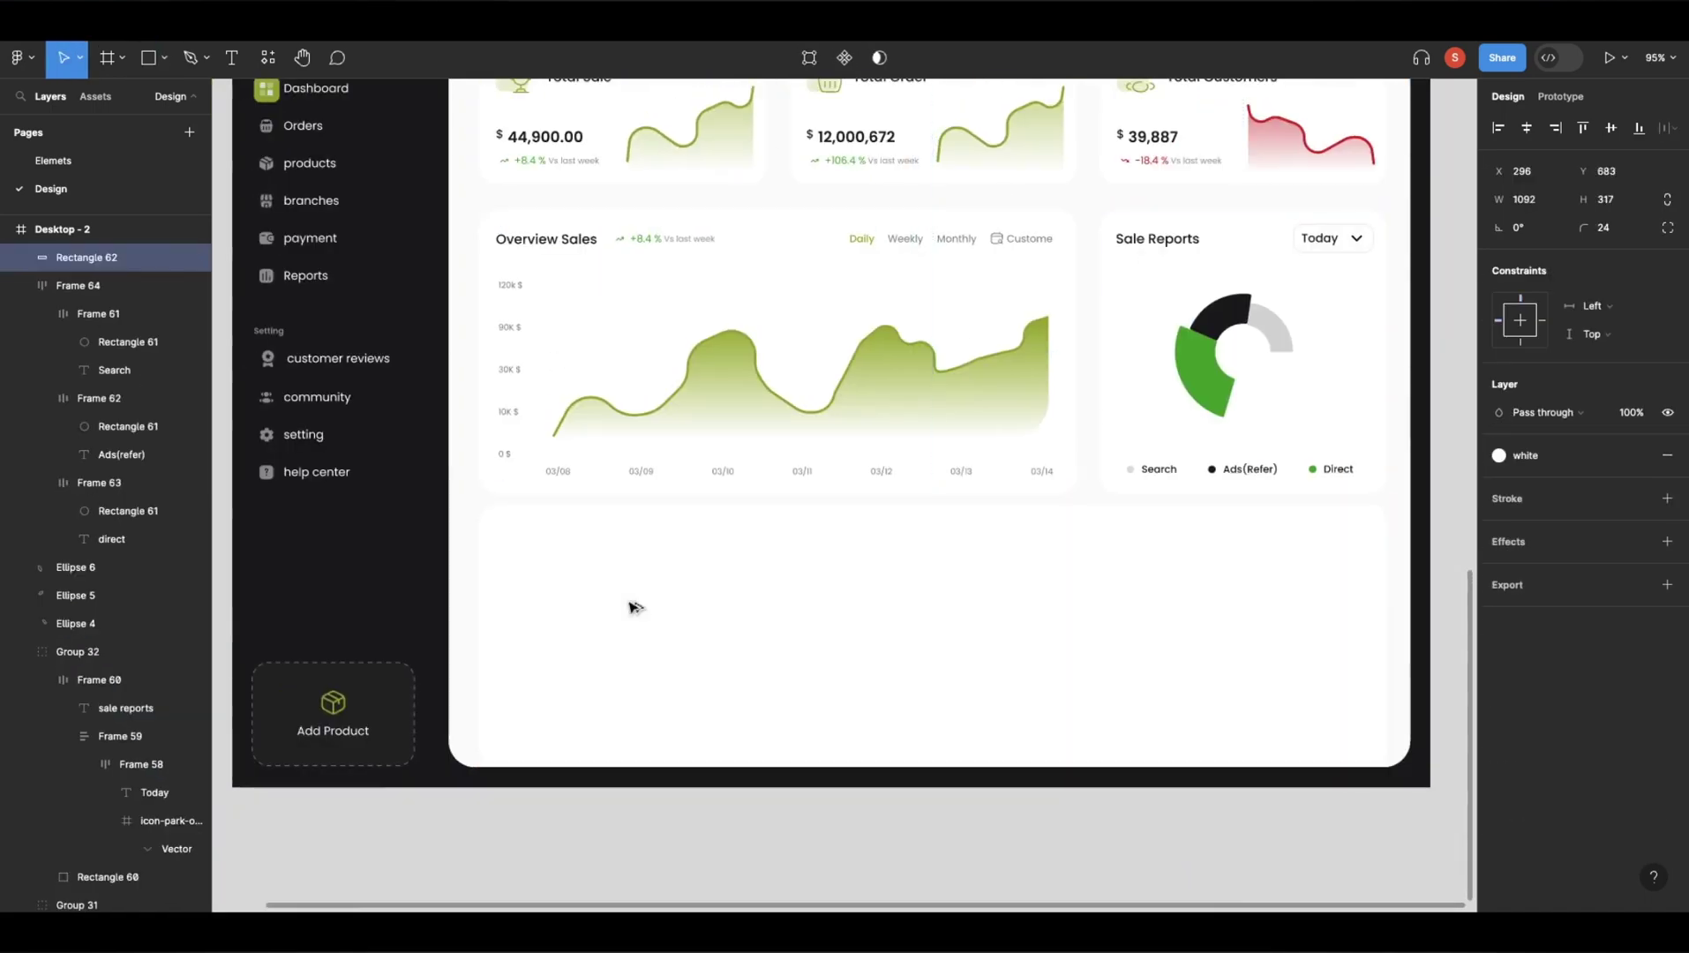
- Wrap the Sale Reports card group in auto layout and adjust its padding
left_click(1235, 371)
left_click(1211, 445)
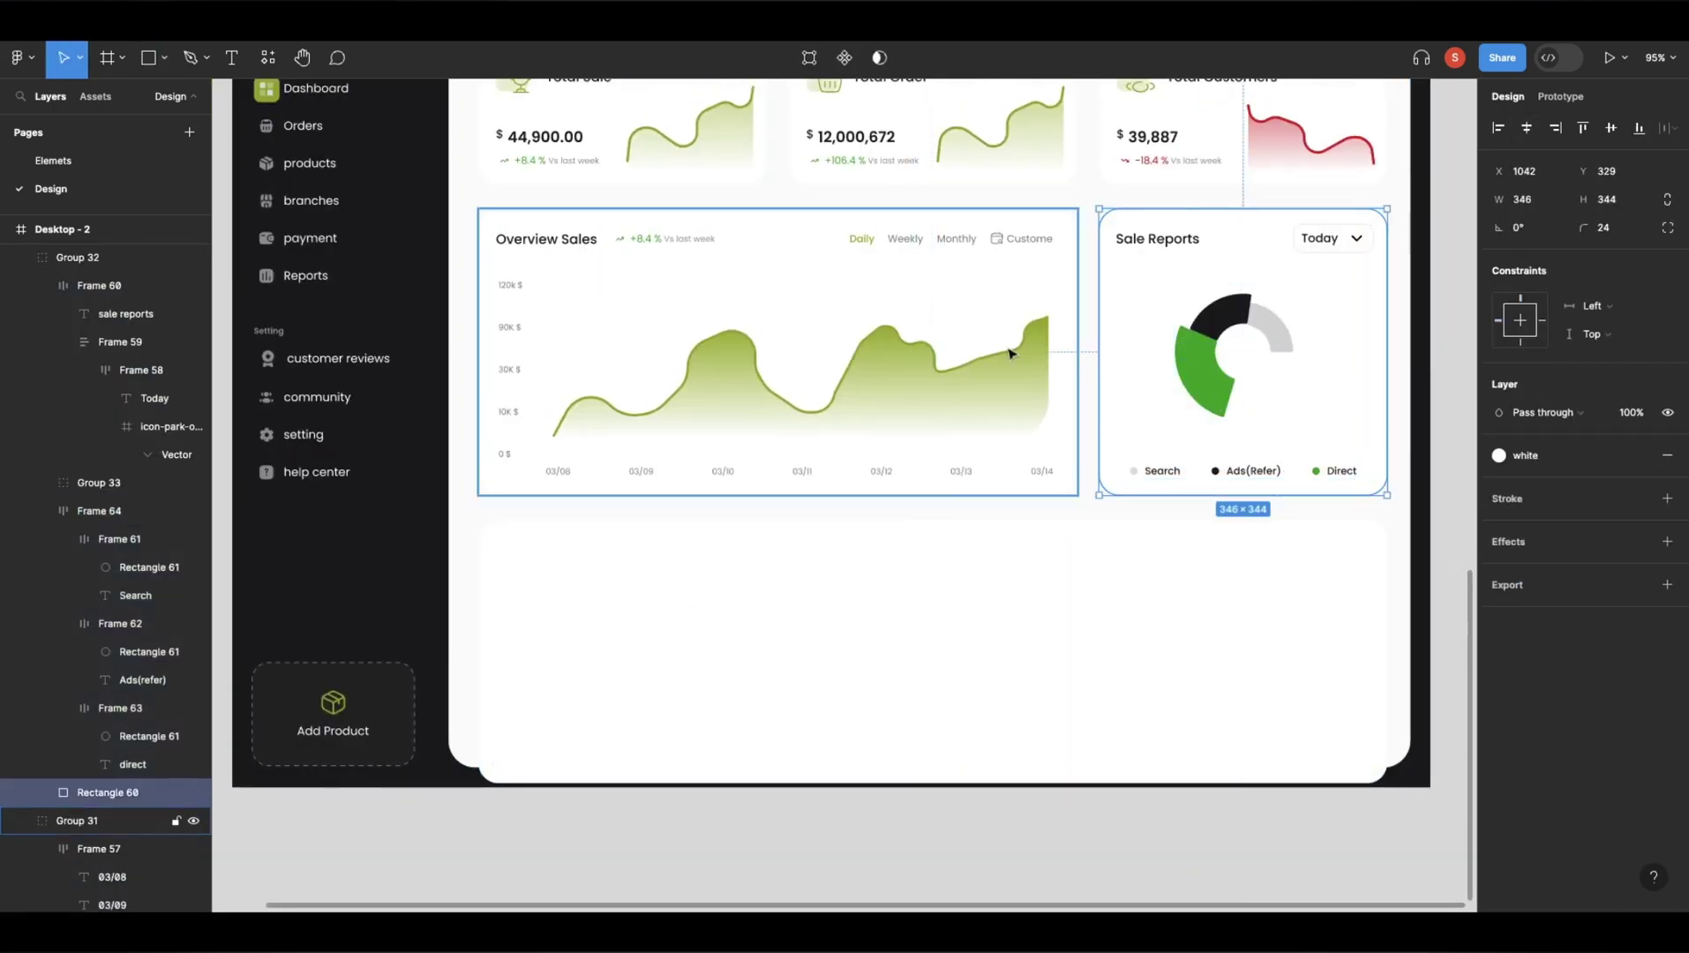
key("shift+a")
left_click(1538, 449)
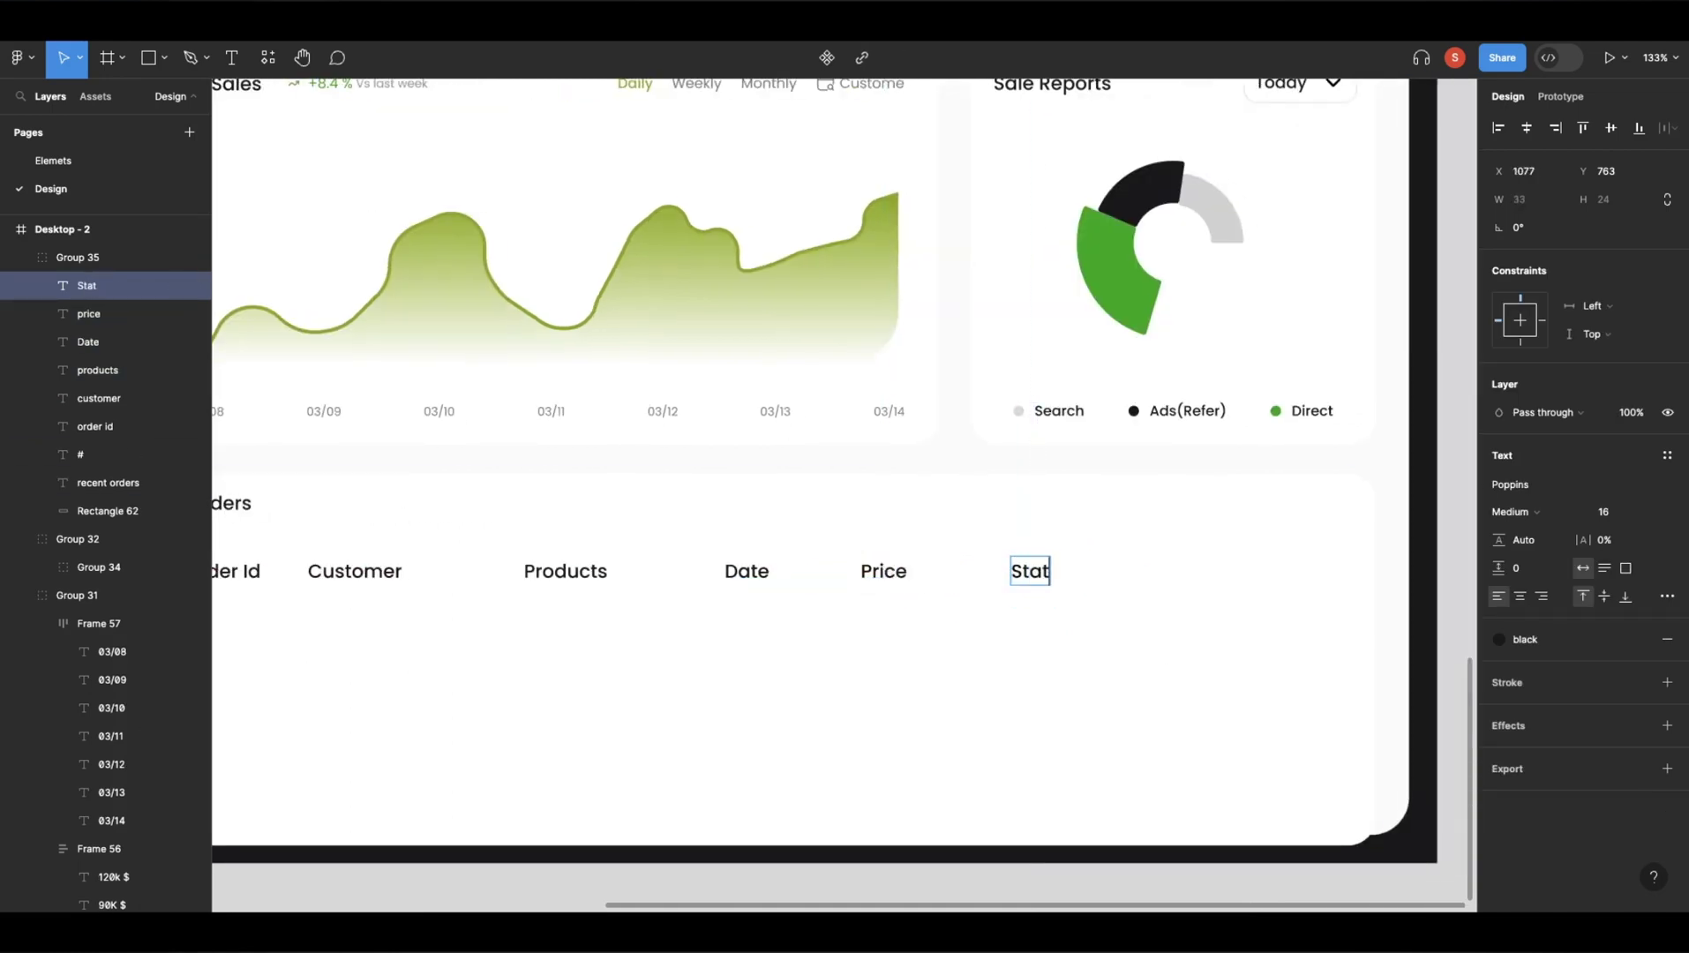
- Wrap the table header labels in auto layout and apply a grey colour style
key("5")
key("shift+a")
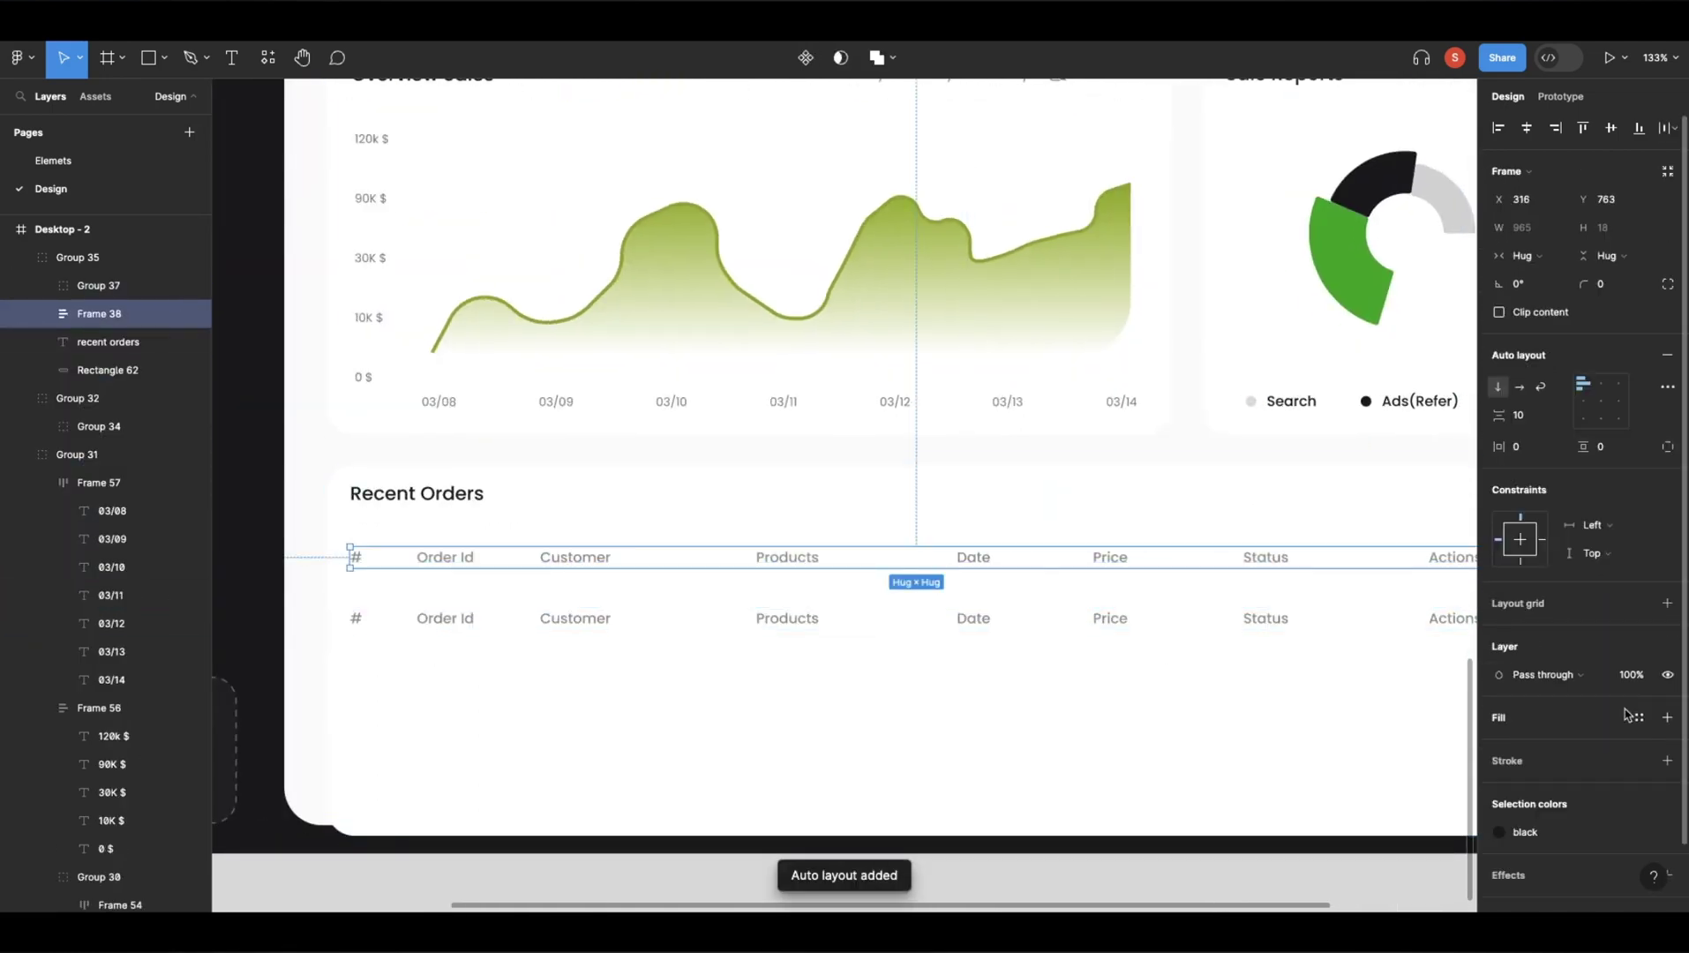
left_click(1631, 717)
left_click(1324, 765)
- Edit the duplicated second order row's cells, entering a 2022 date
left_click(738, 583)
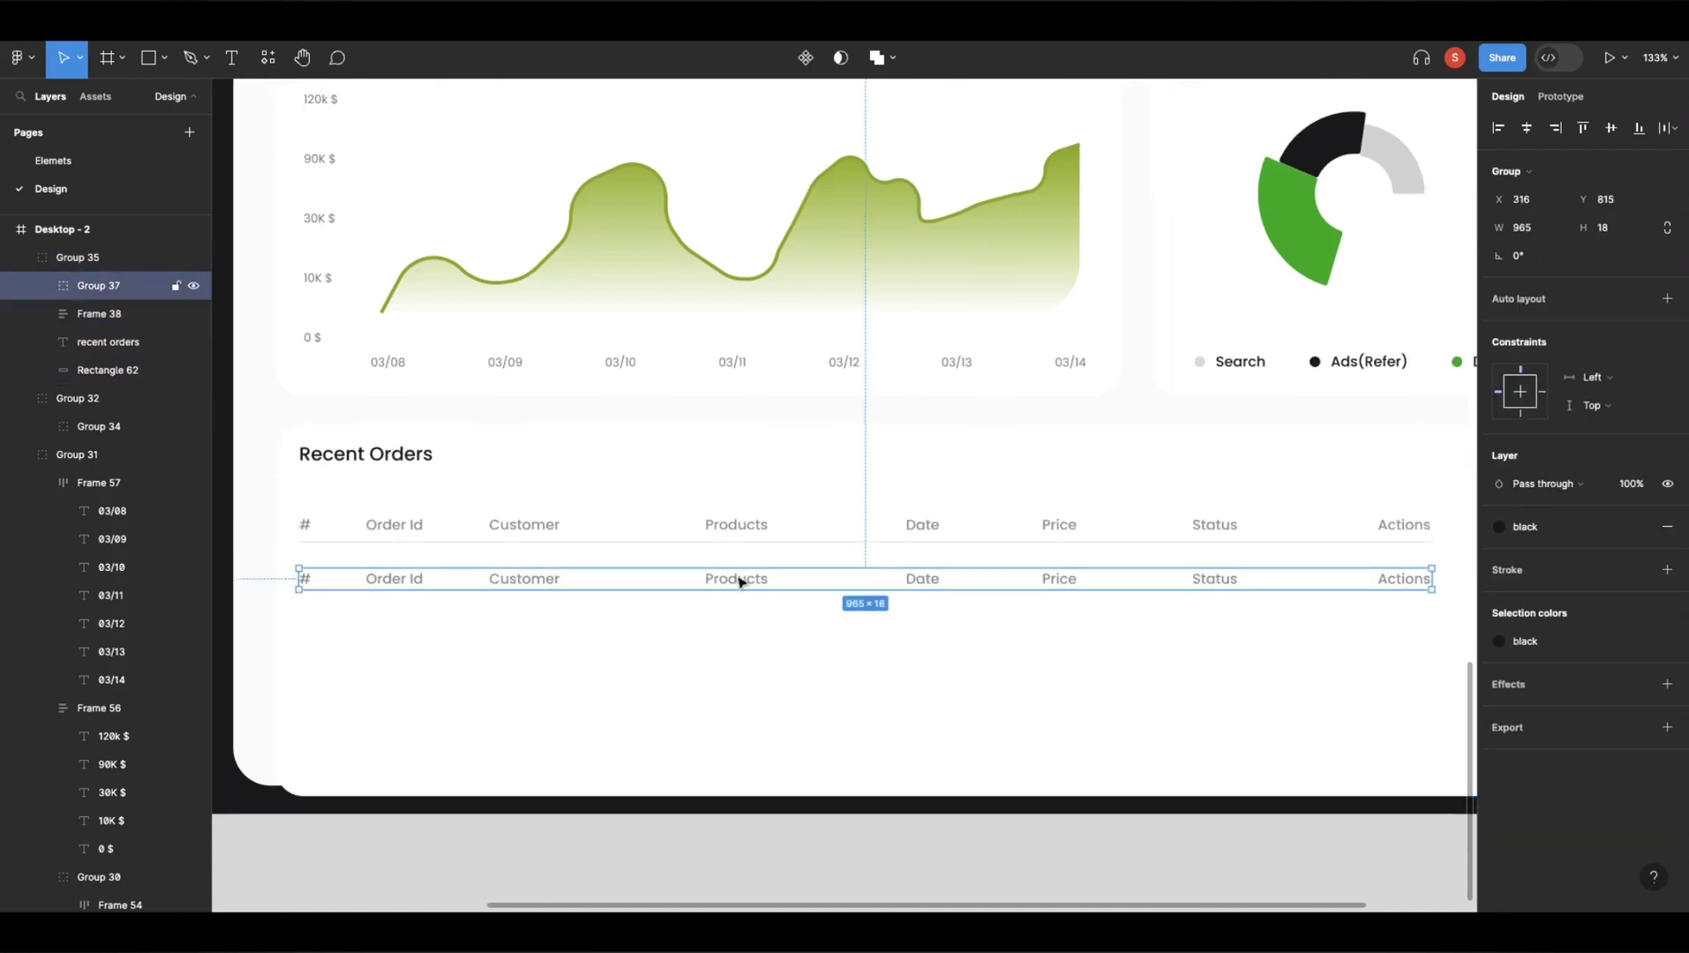
double_click(410, 567)
left_click(325, 568)
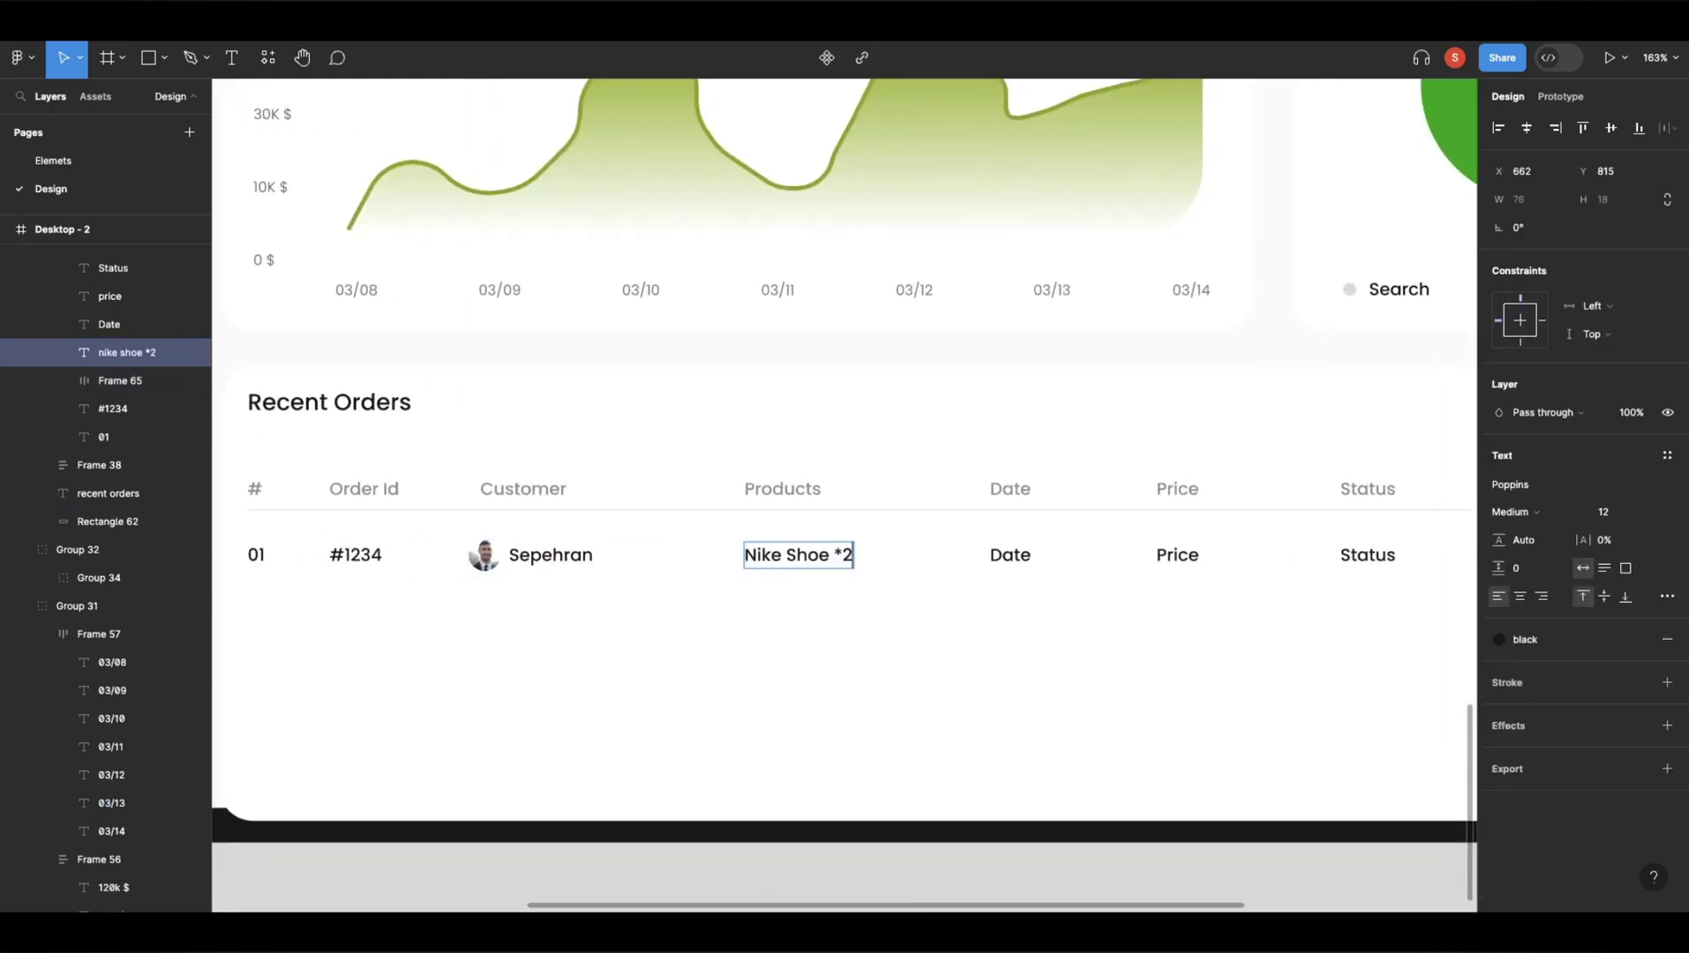
key("Escape")
double_click(1010, 554)
type("2022/03/10")
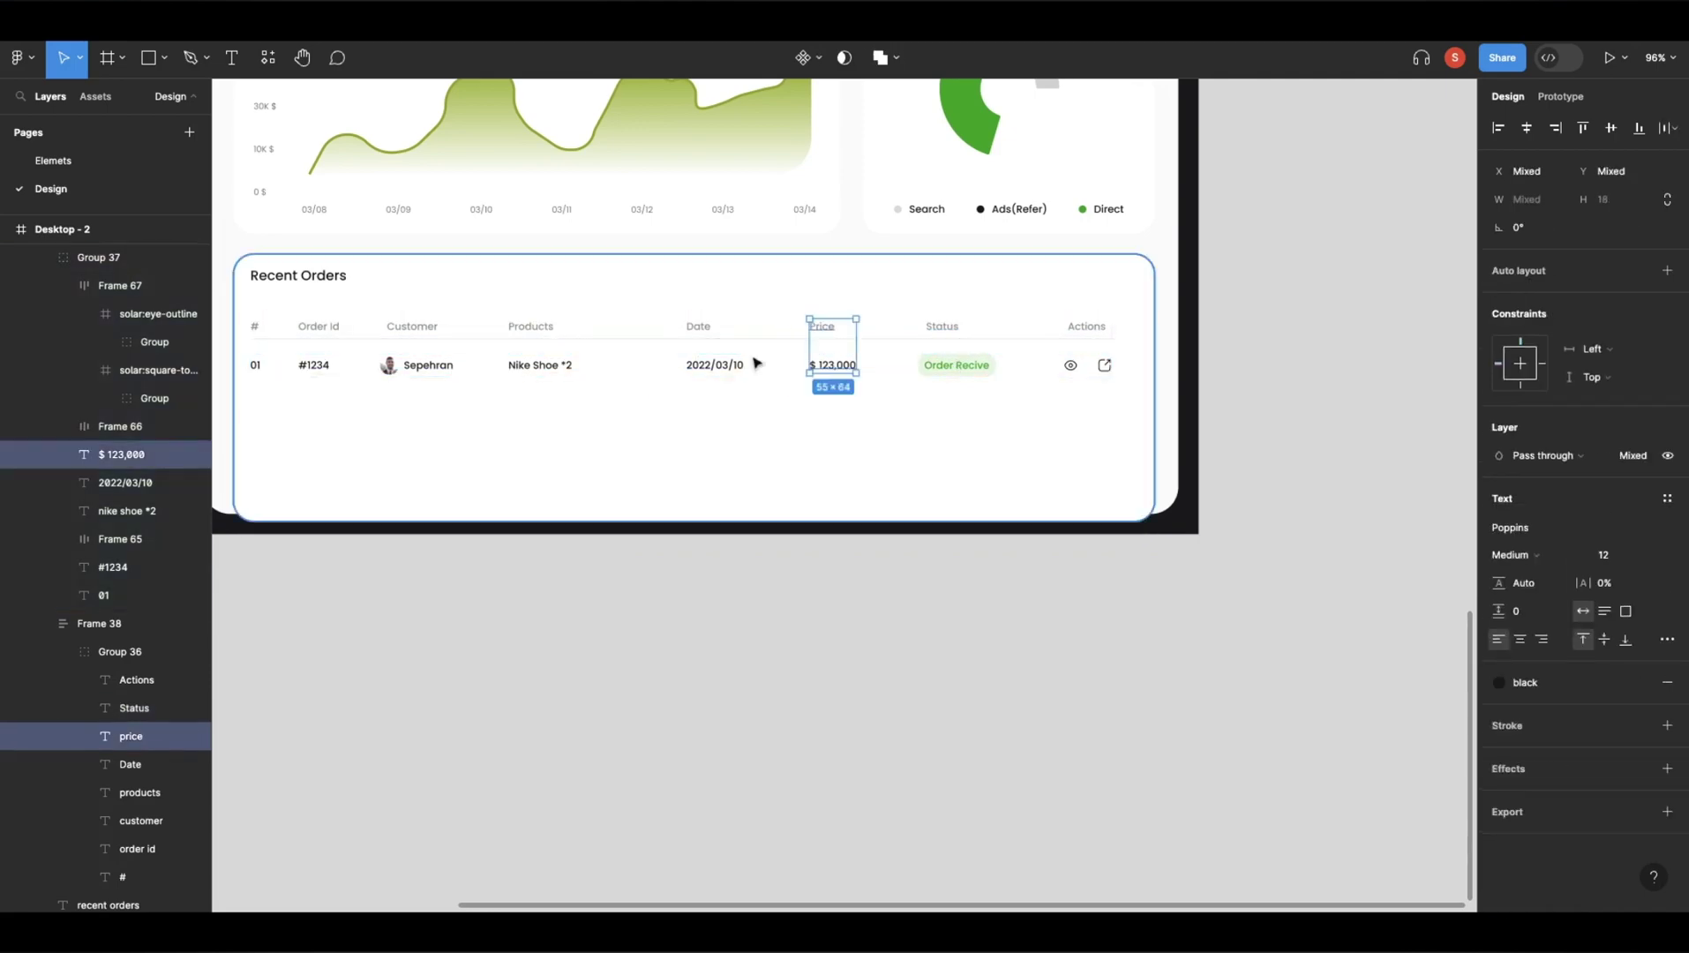
- Recolour the Order Pending status pill's fill
left_click(640, 397)
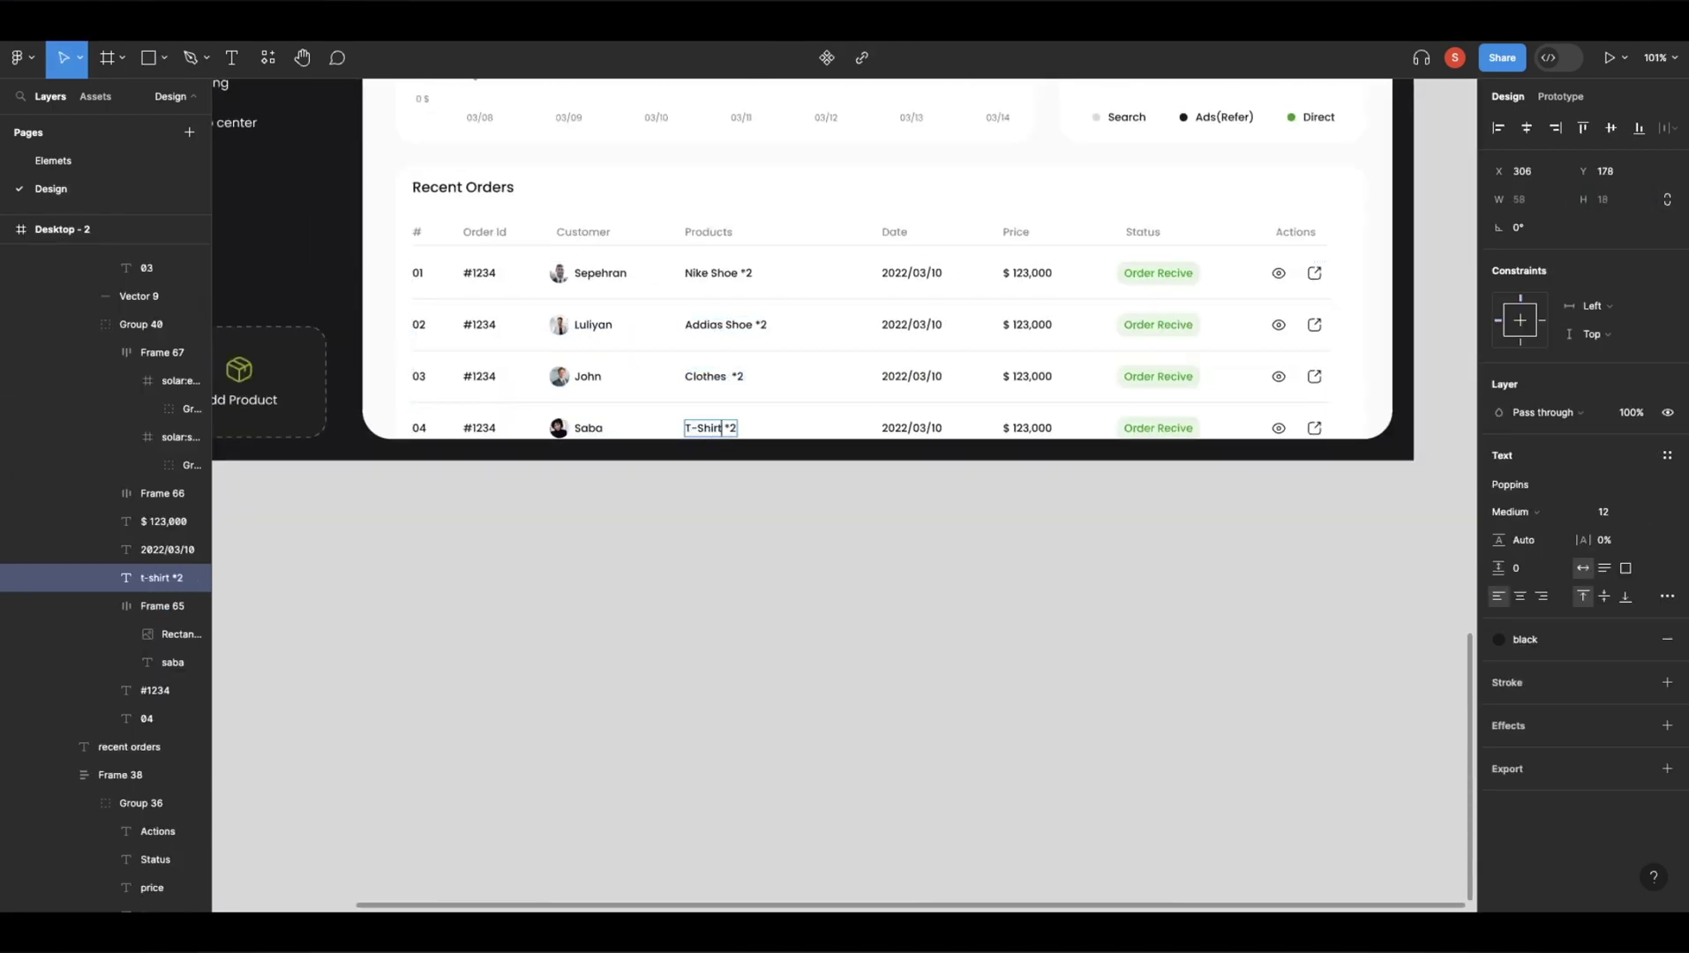
double_click(1009, 442)
left_click(1499, 746)
left_click(1377, 740)
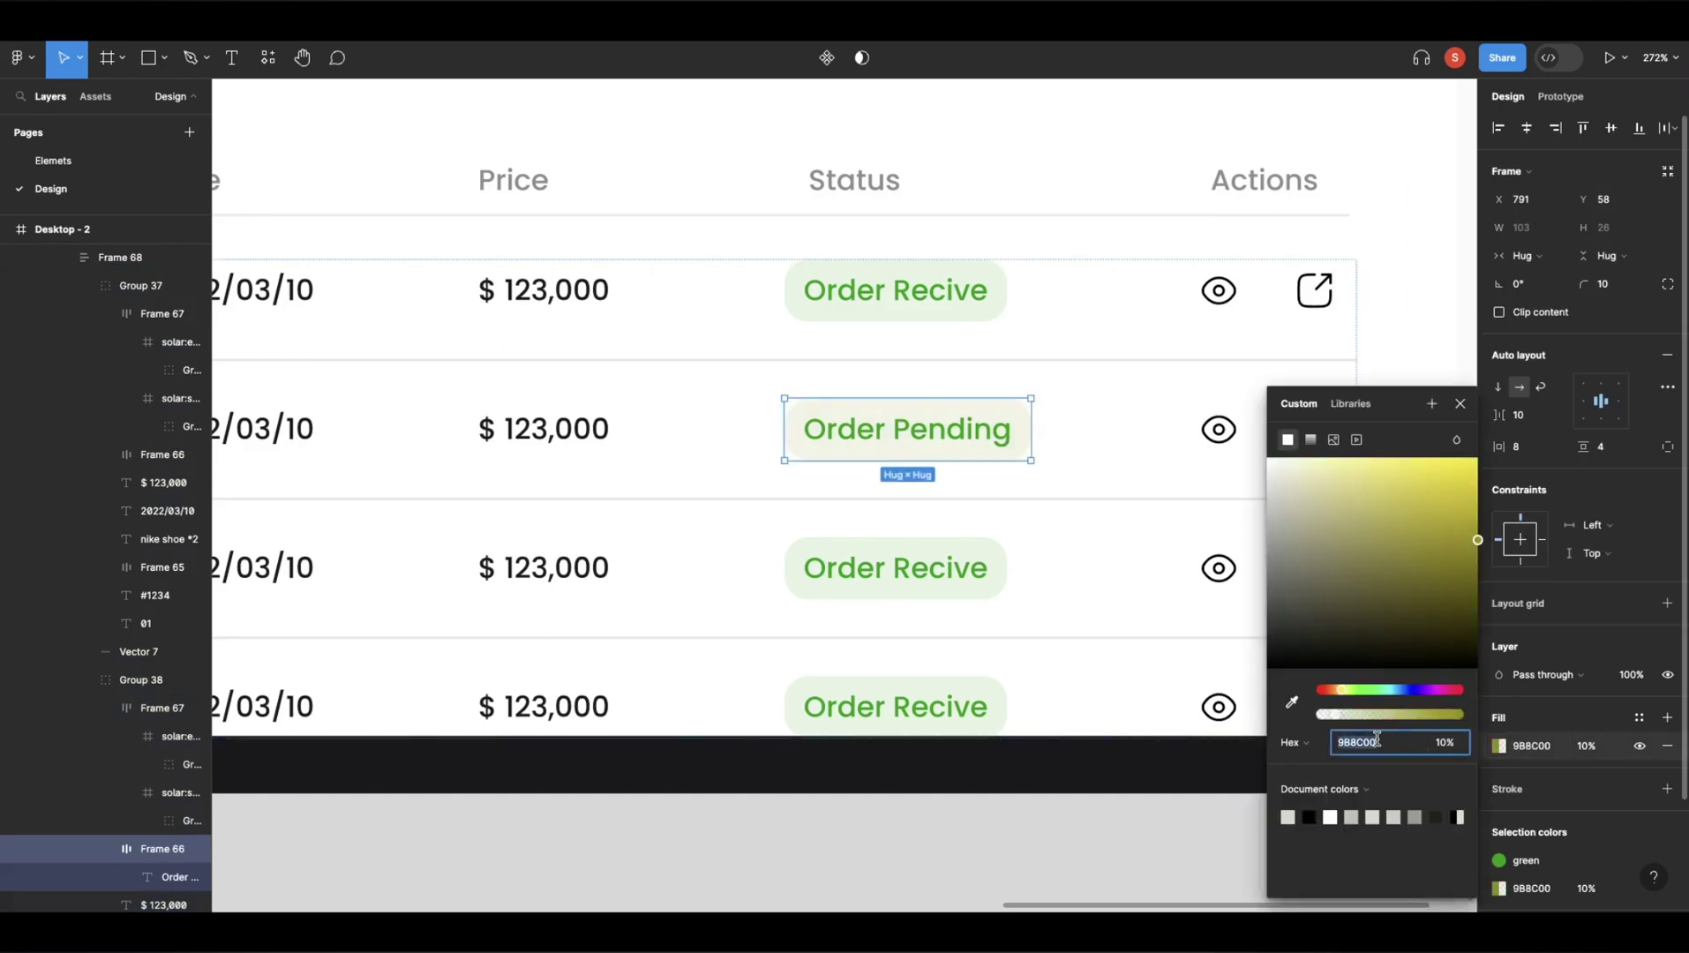
left_click(1639, 789)
- Edit the third row's status label, then duplicate the finished dashboard frame
scroll(902, 519, "down", 1)
double_click(902, 519)
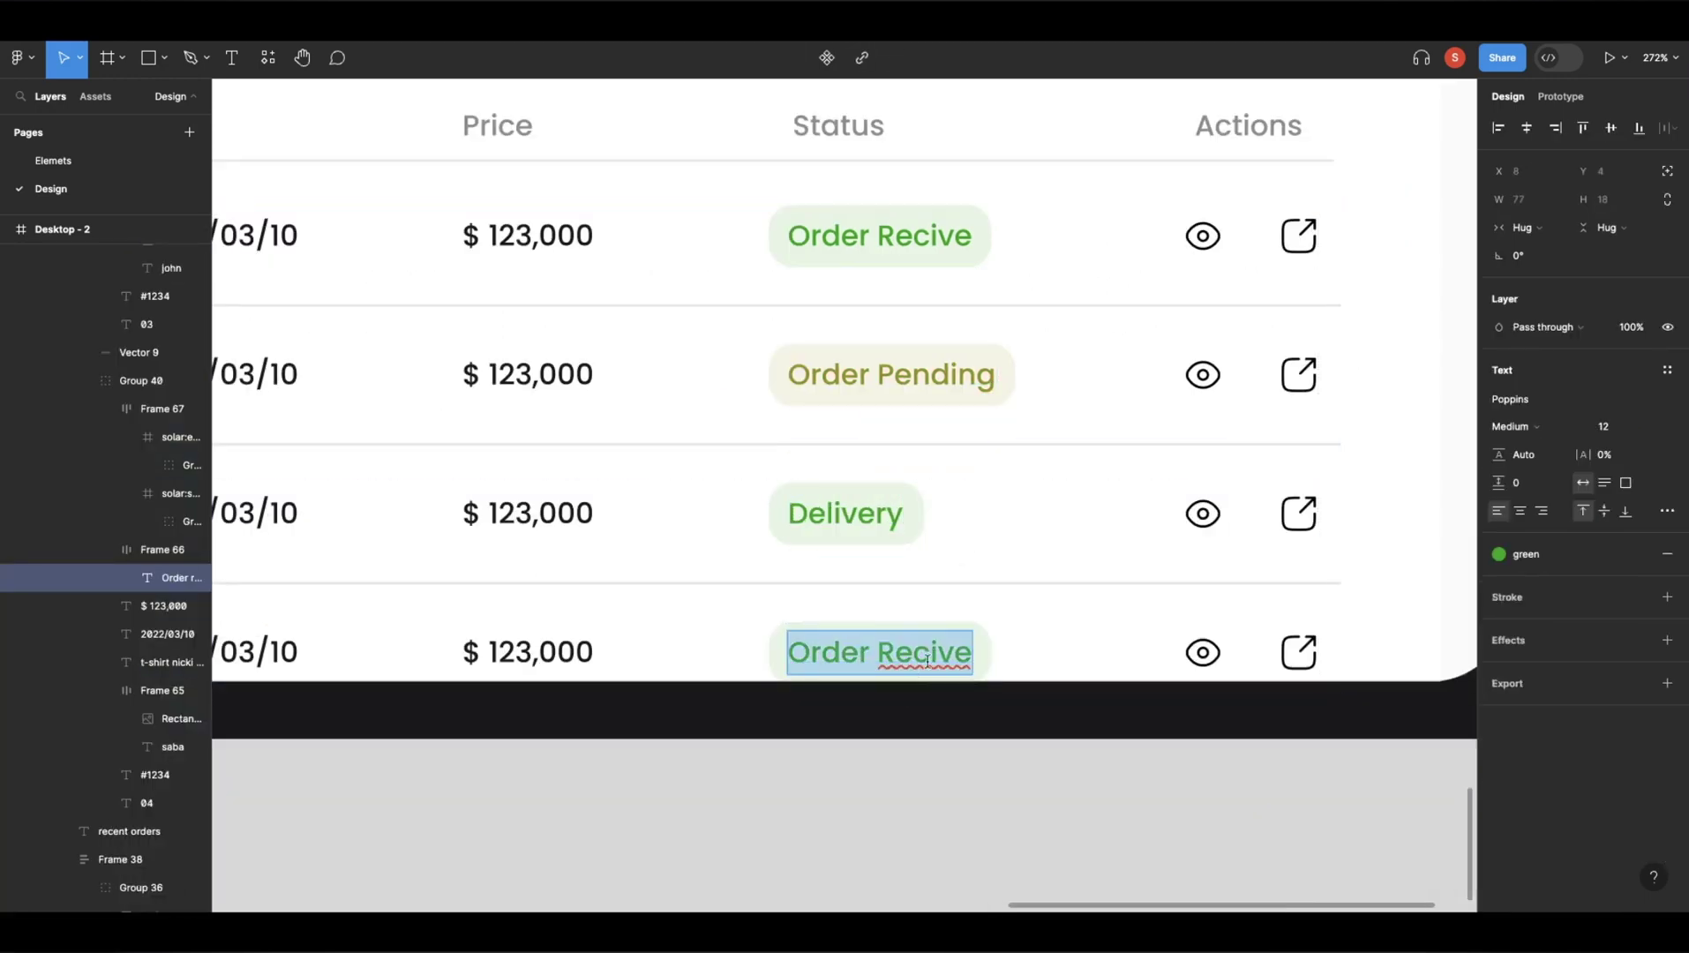
key("Escape")
scroll(1271, 298, "down", 5)
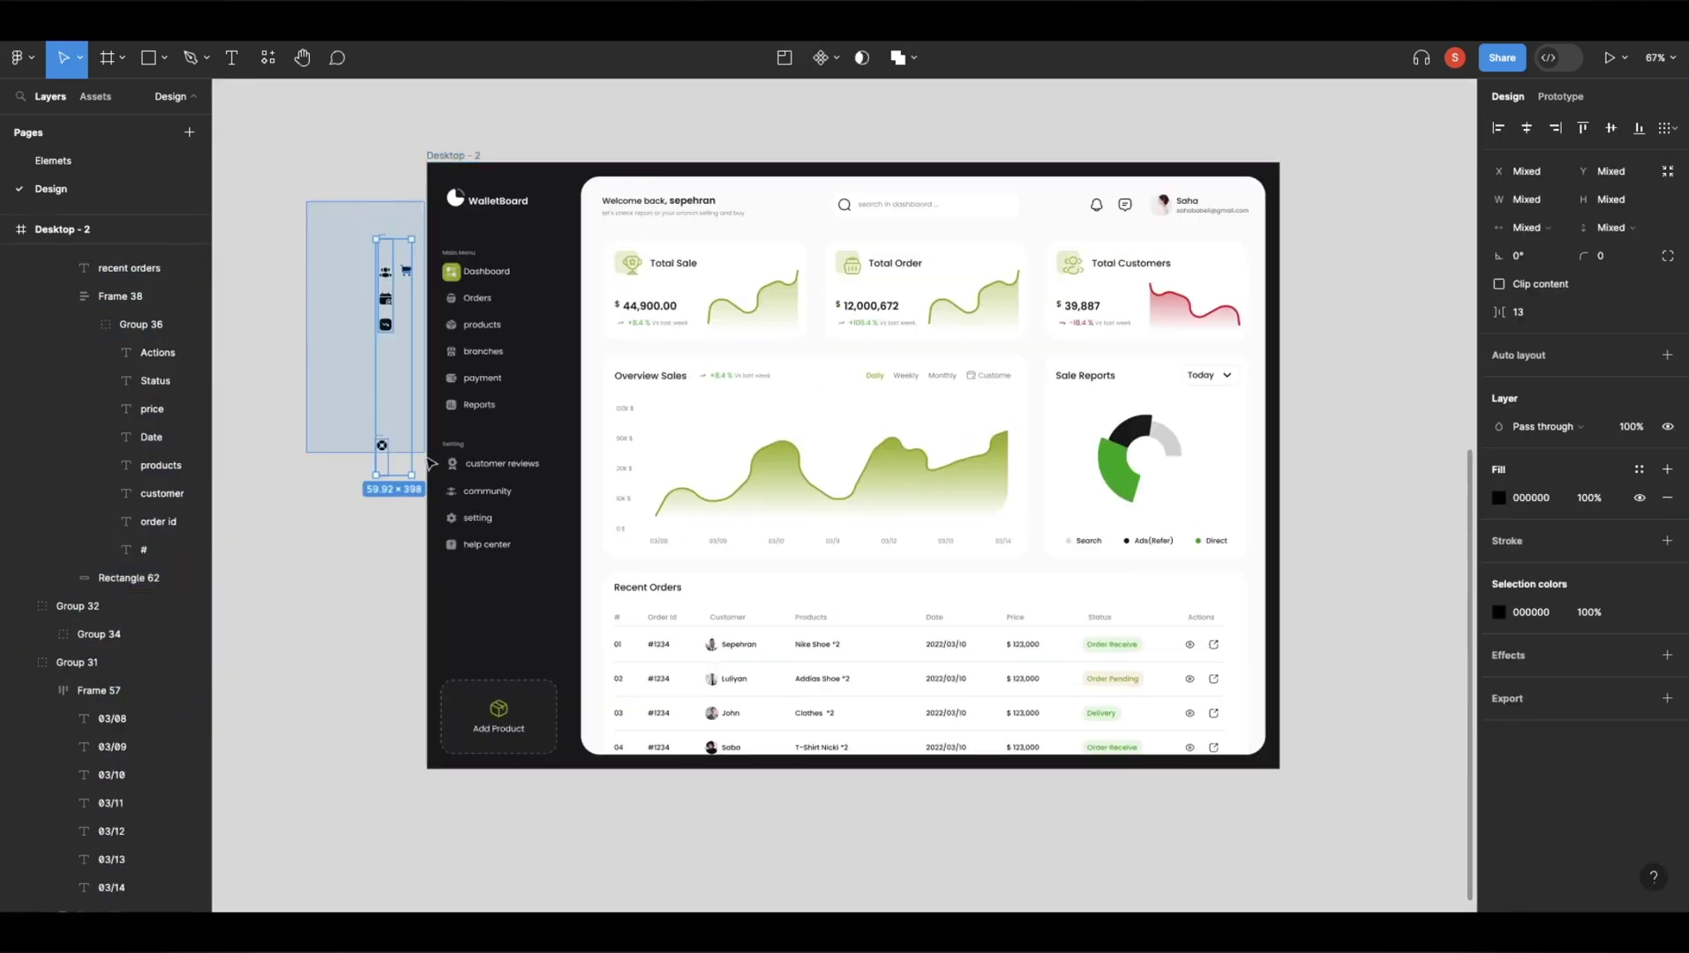
key("ctrl+d")
- Set the Desktop - 3 frame's corner radius to 32
type("32")
key("Return")
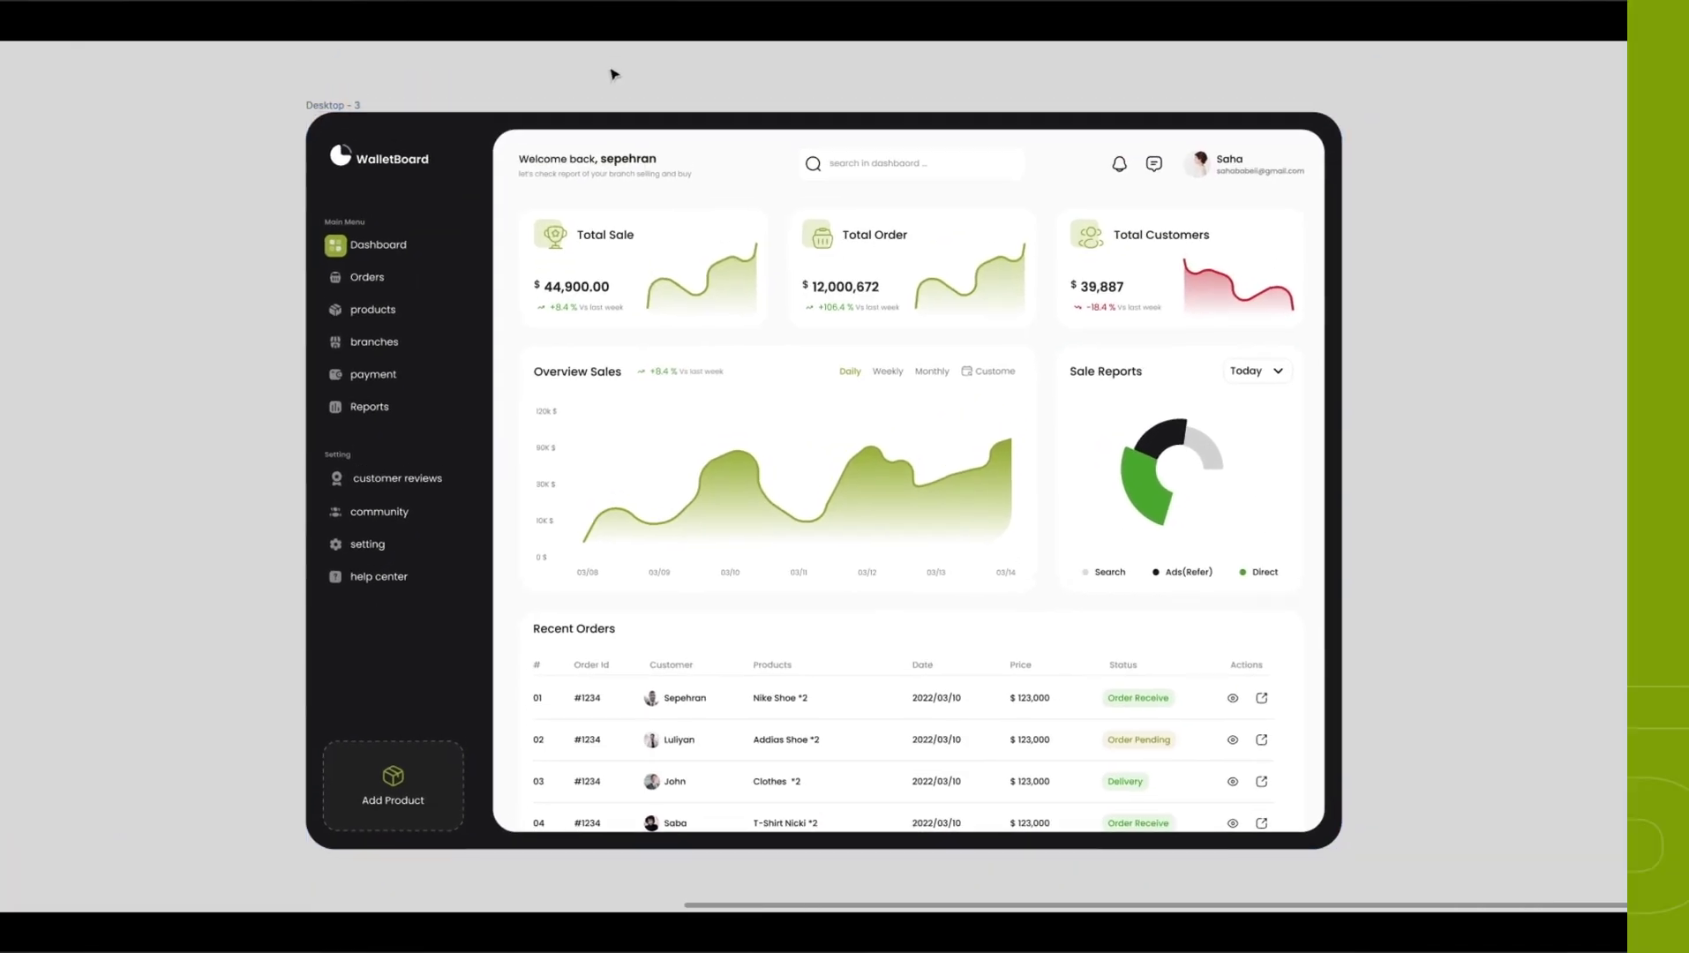